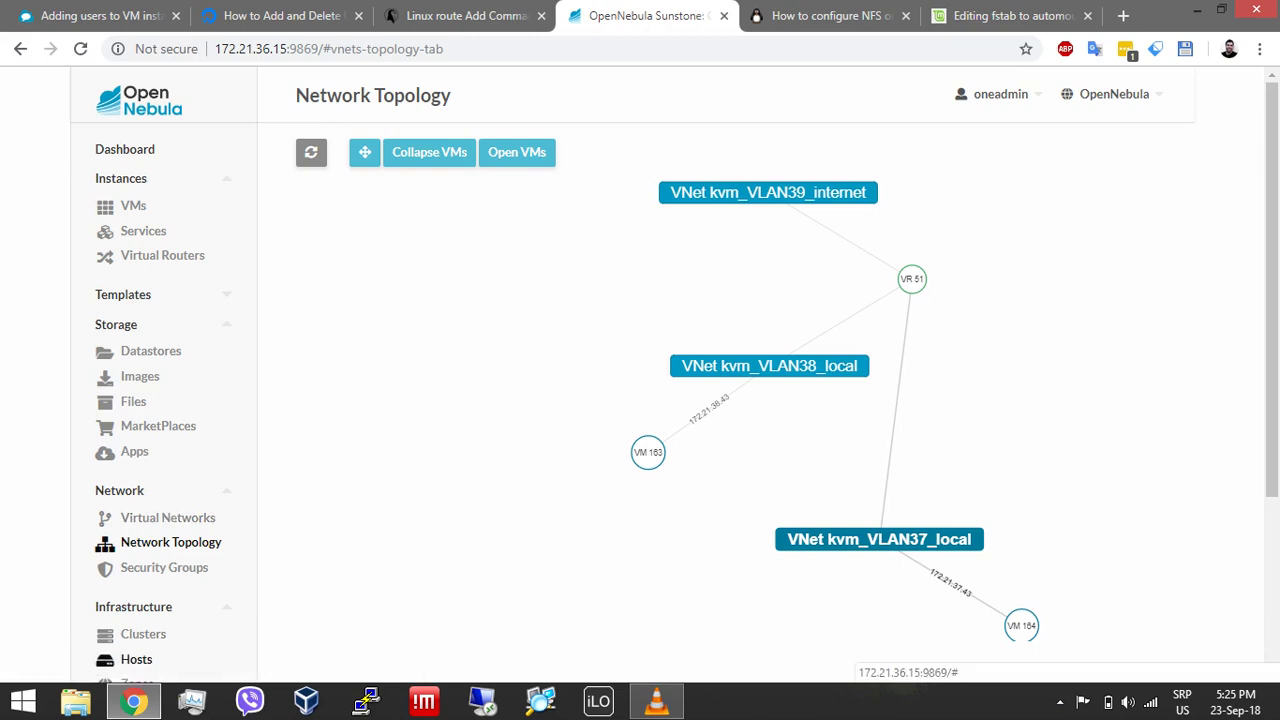
Check which virtual machines run on host 172.21.1.124, then return to the host list.
left_click(136, 659)
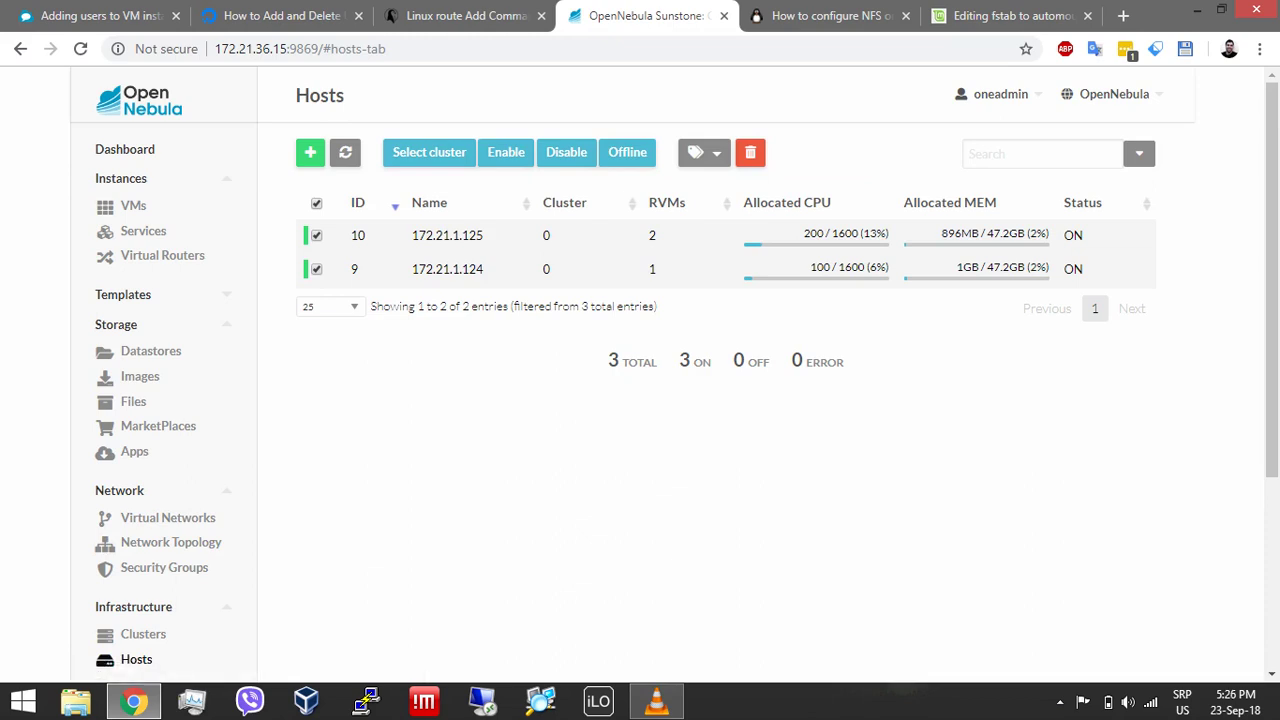
left_click(447, 269)
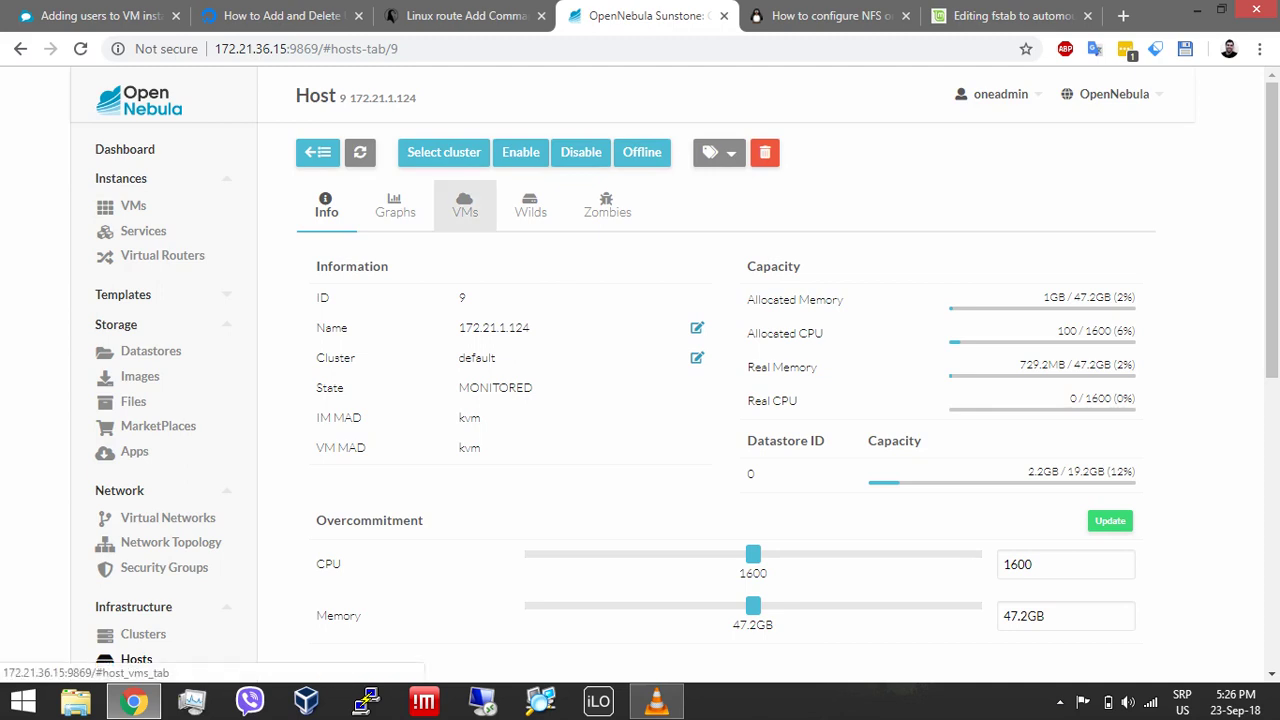
left_click(464, 205)
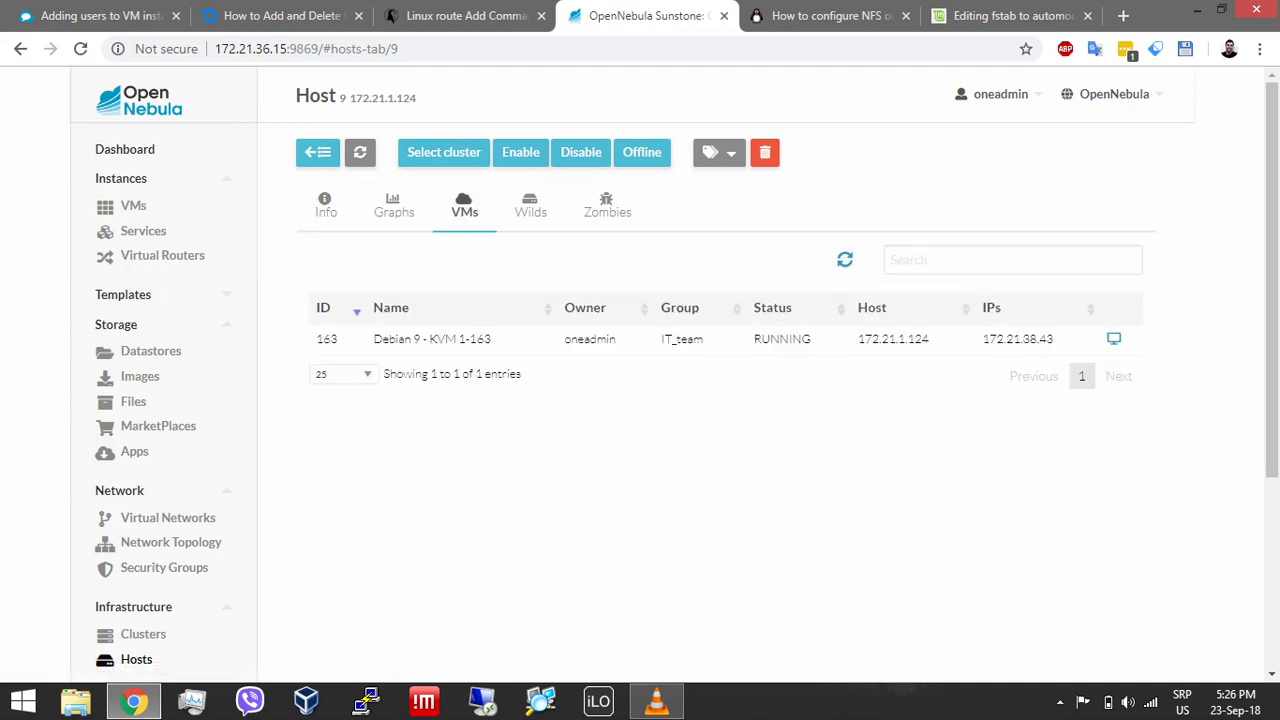
left_click_drag(316, 305, 340, 339)
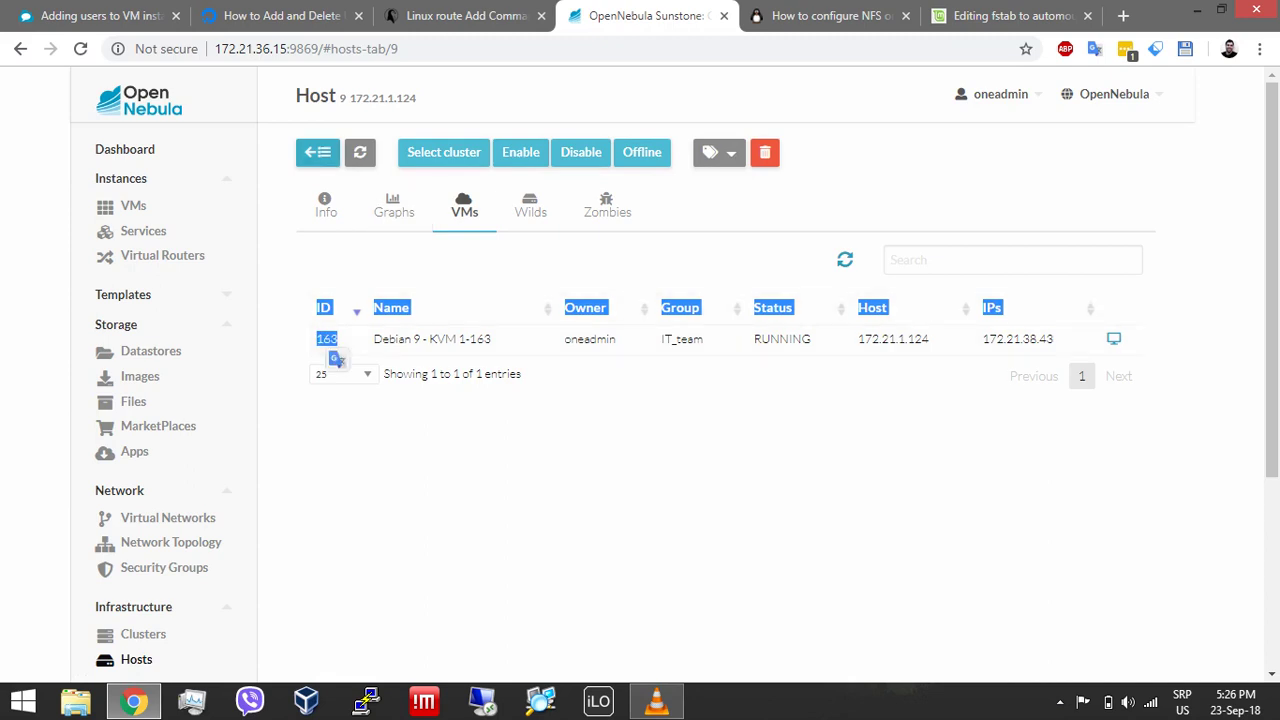
left_click(318, 152)
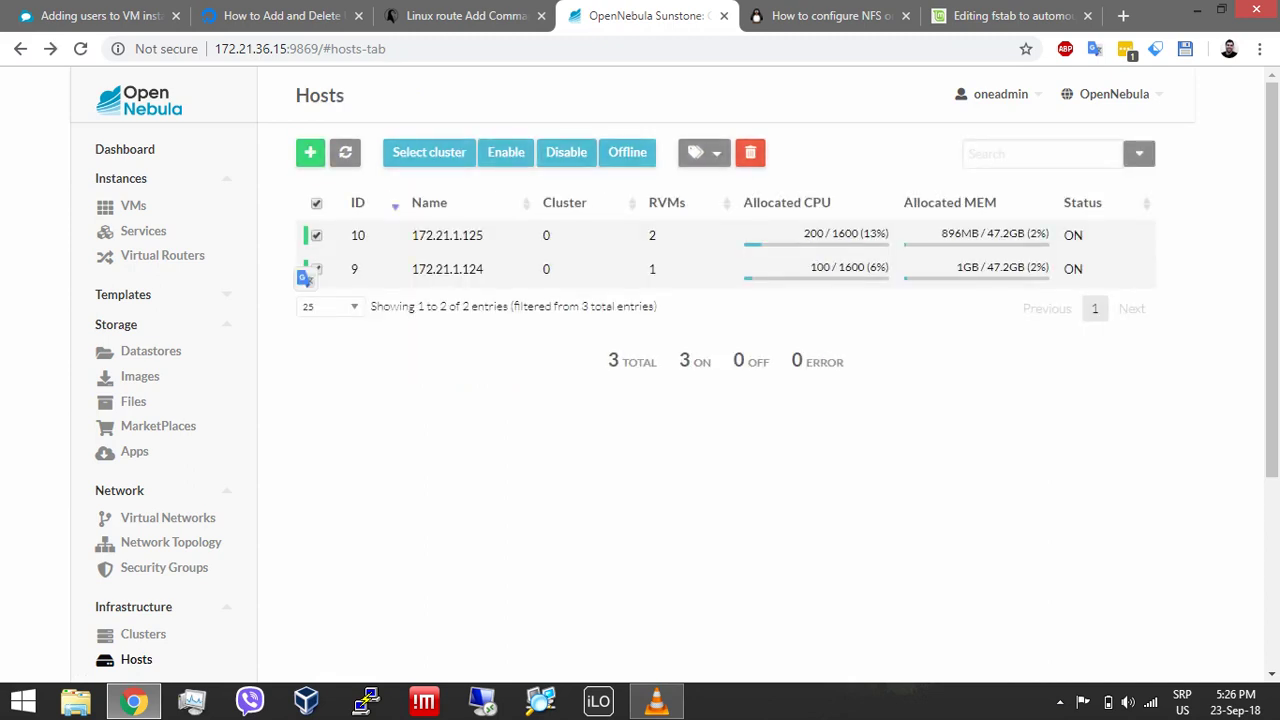
Inspect the IDs, names and IPs of the virtual machines on host 172.21.1.125, then return to the host list.
left_click(358, 235)
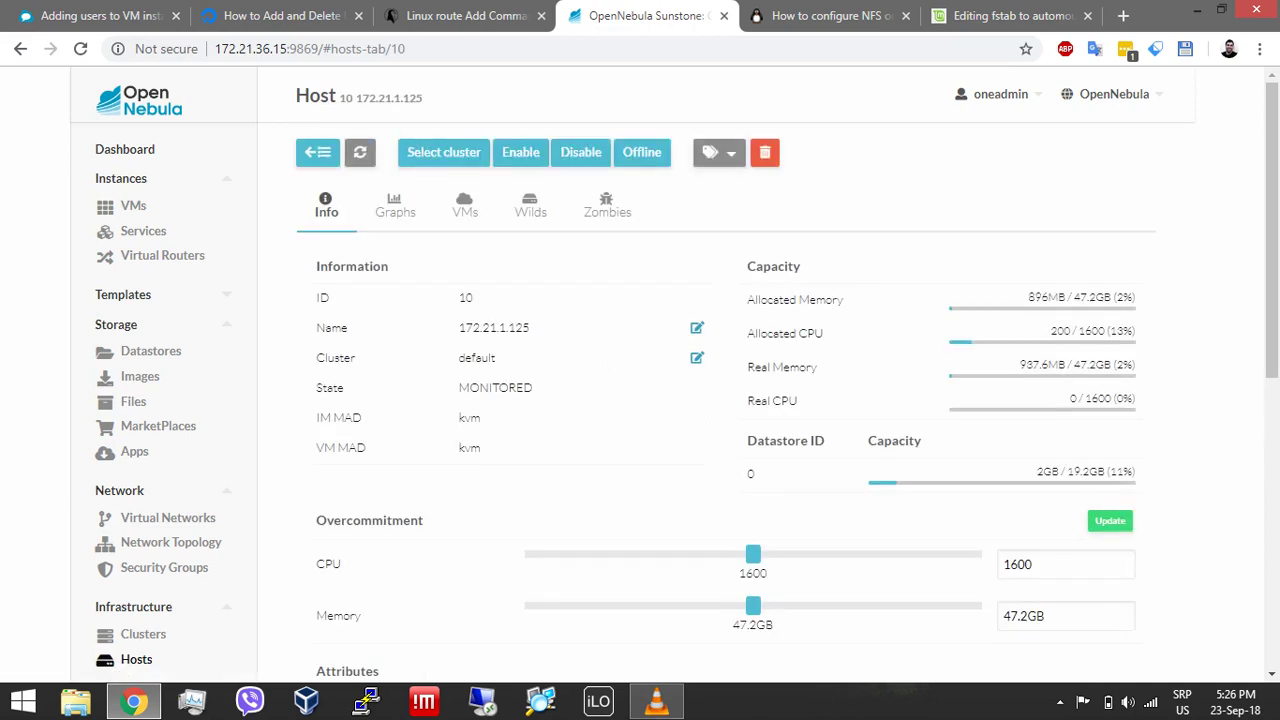
left_click(464, 205)
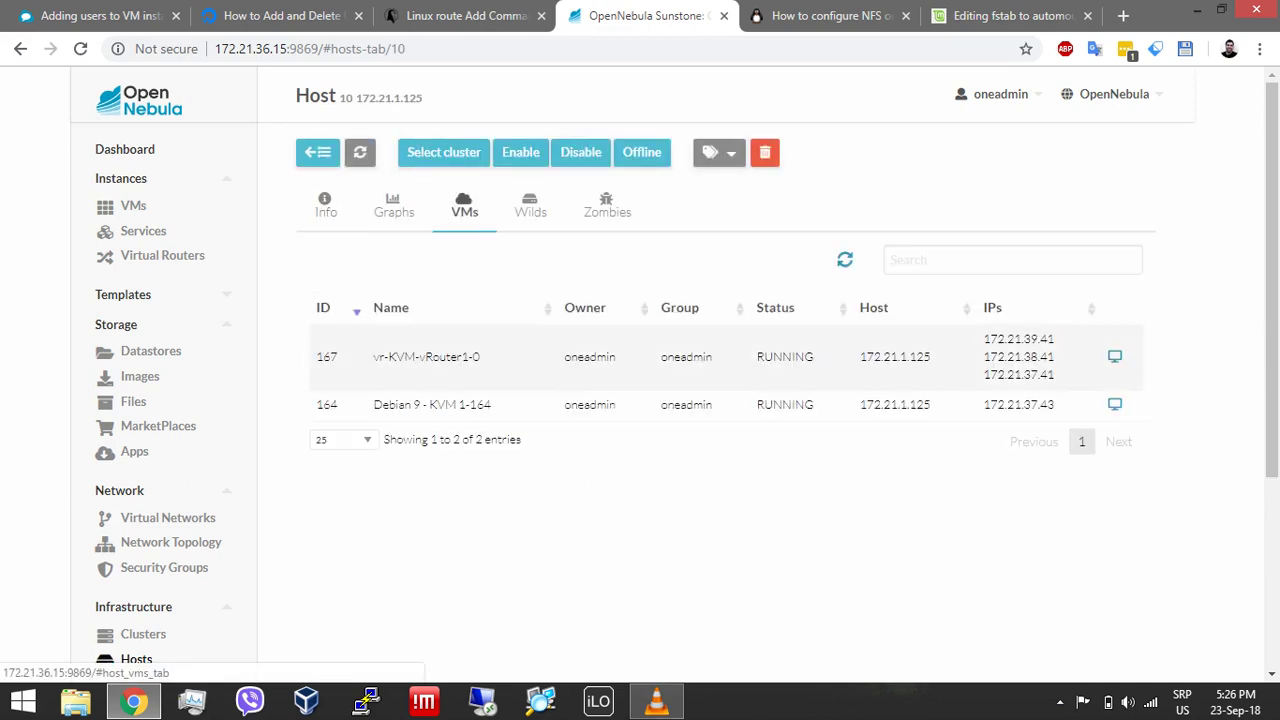
left_click_drag(312, 304, 1054, 404)
left_click(1052, 426)
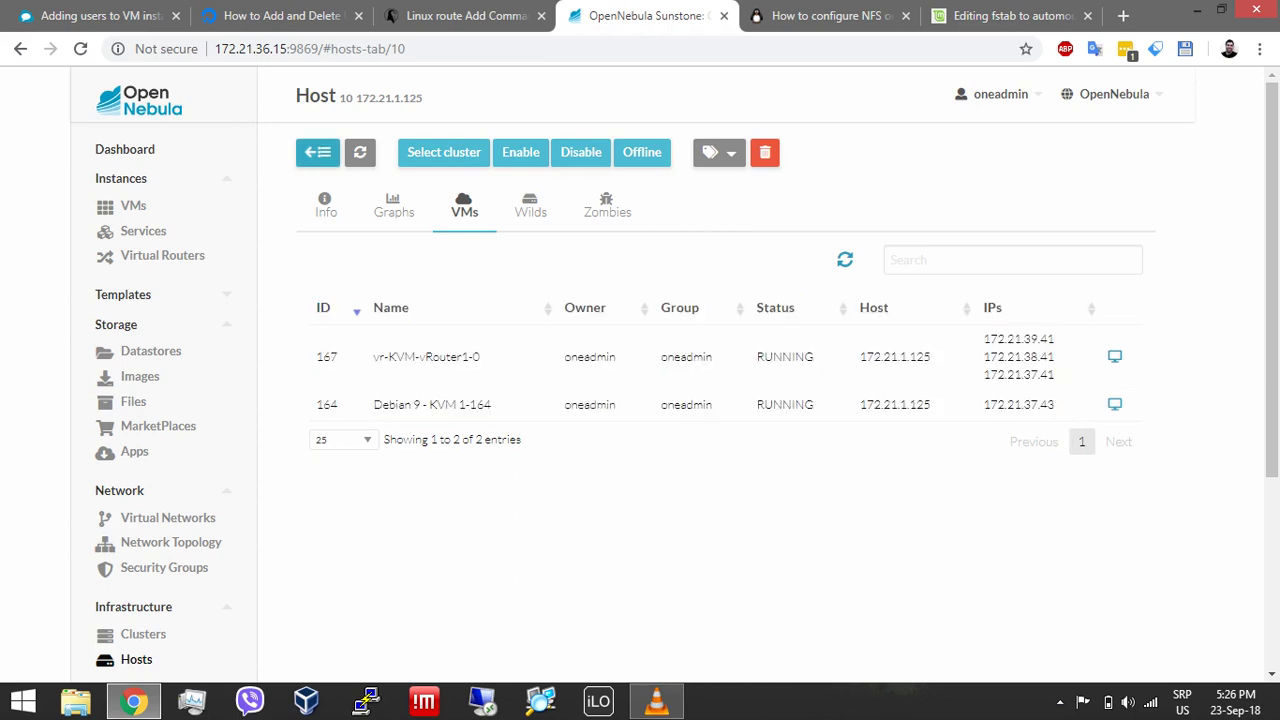
left_click(317, 152)
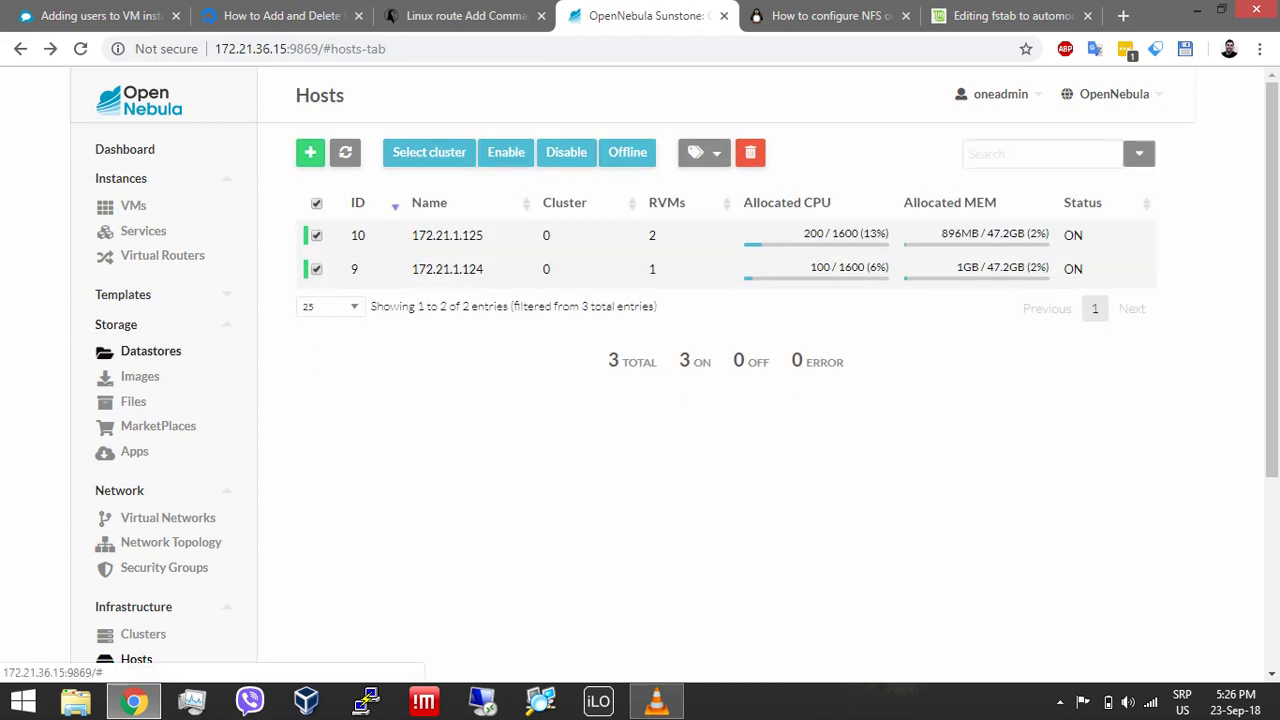
Open the system-datastore-nfs datastore and examine its ID, type and base path.
left_click(150, 351)
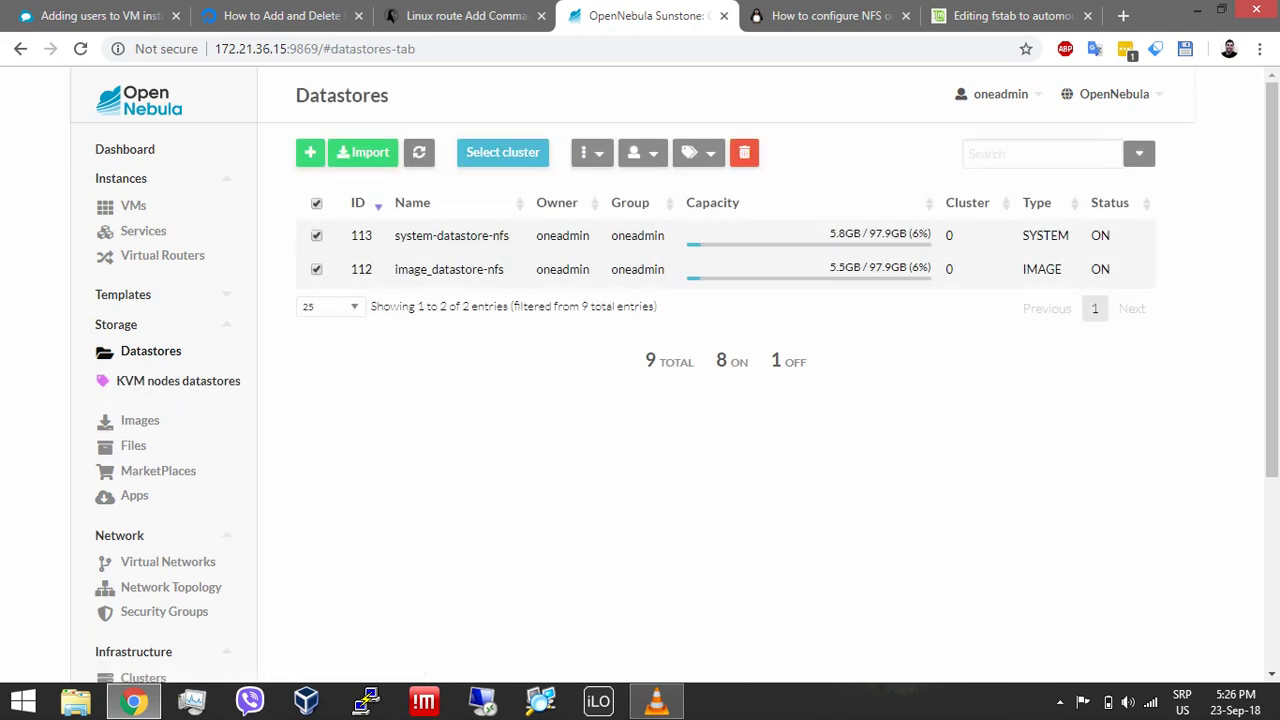
left_click(451, 235)
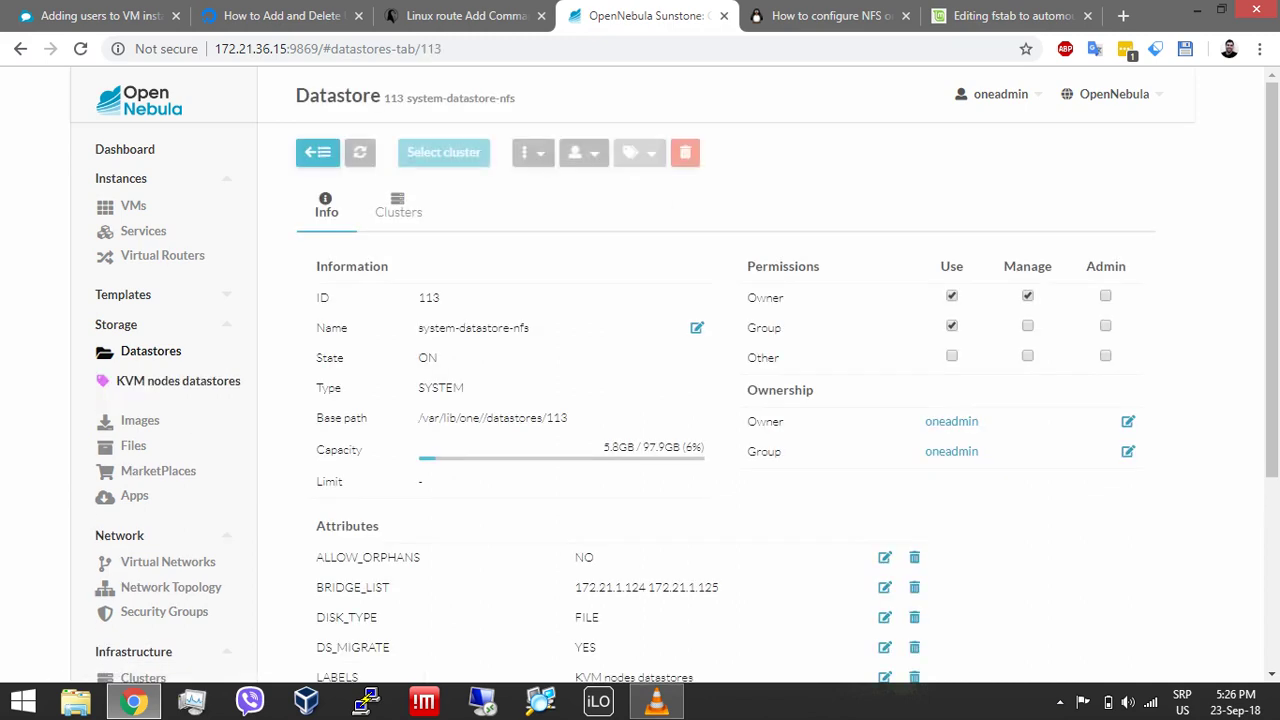
double_click(428, 297)
left_click_drag(418, 297, 316, 297)
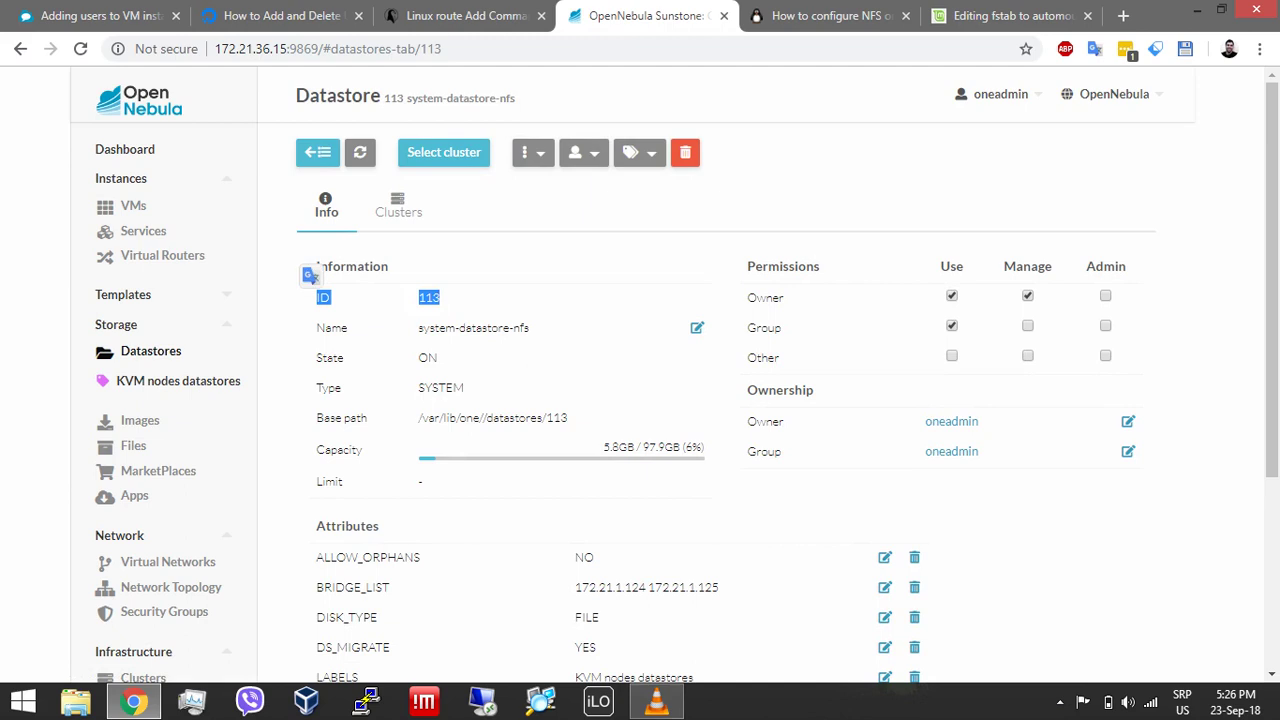
left_click_drag(464, 388, 316, 388)
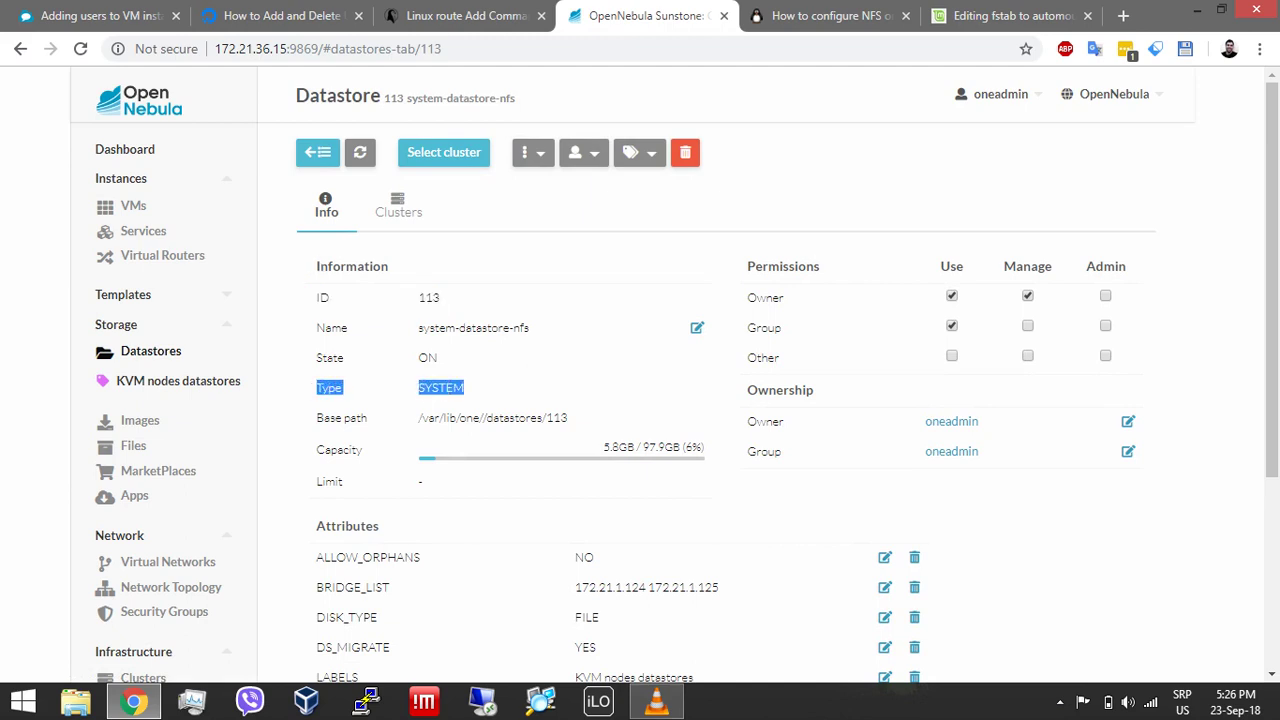
left_click_drag(568, 418, 316, 418)
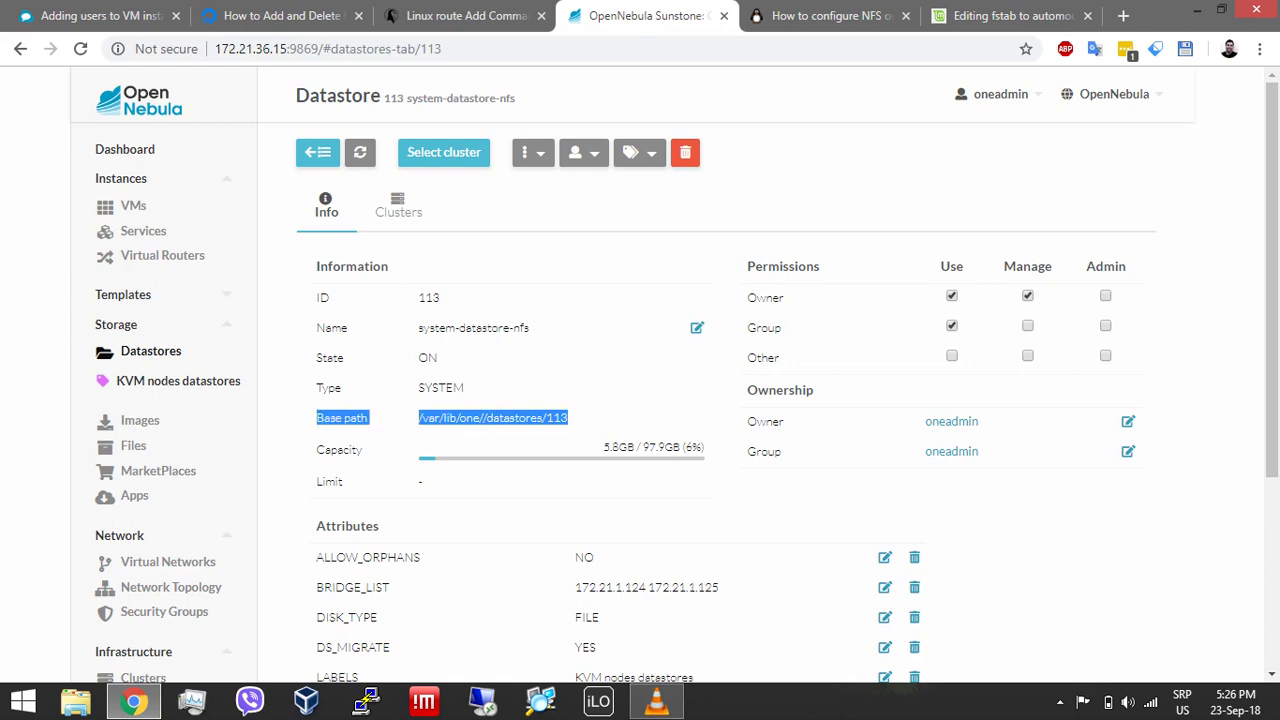
left_click(316, 418)
Review the BRIDGE_LIST, DISK_TYPE and TM_MAD attributes of system-datastore-nfs, then return to the datastore list.
scroll(640, 374, "down", 2)
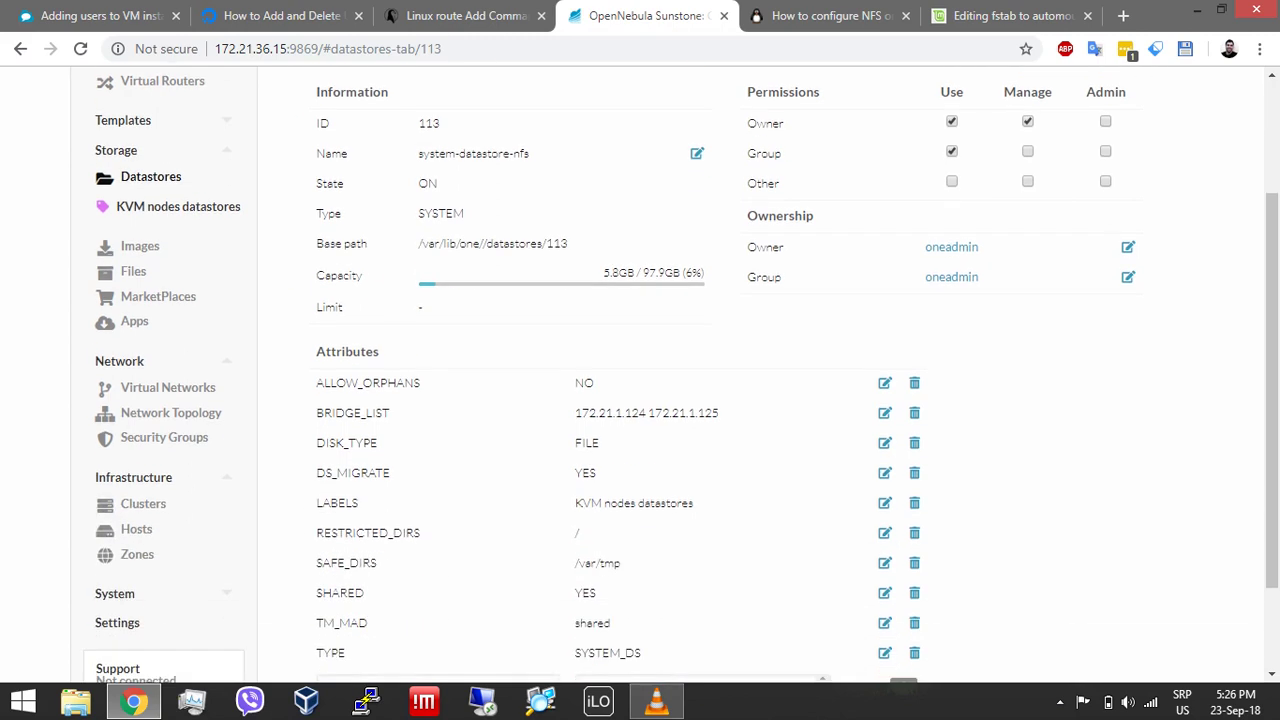
left_click_drag(719, 413, 316, 413)
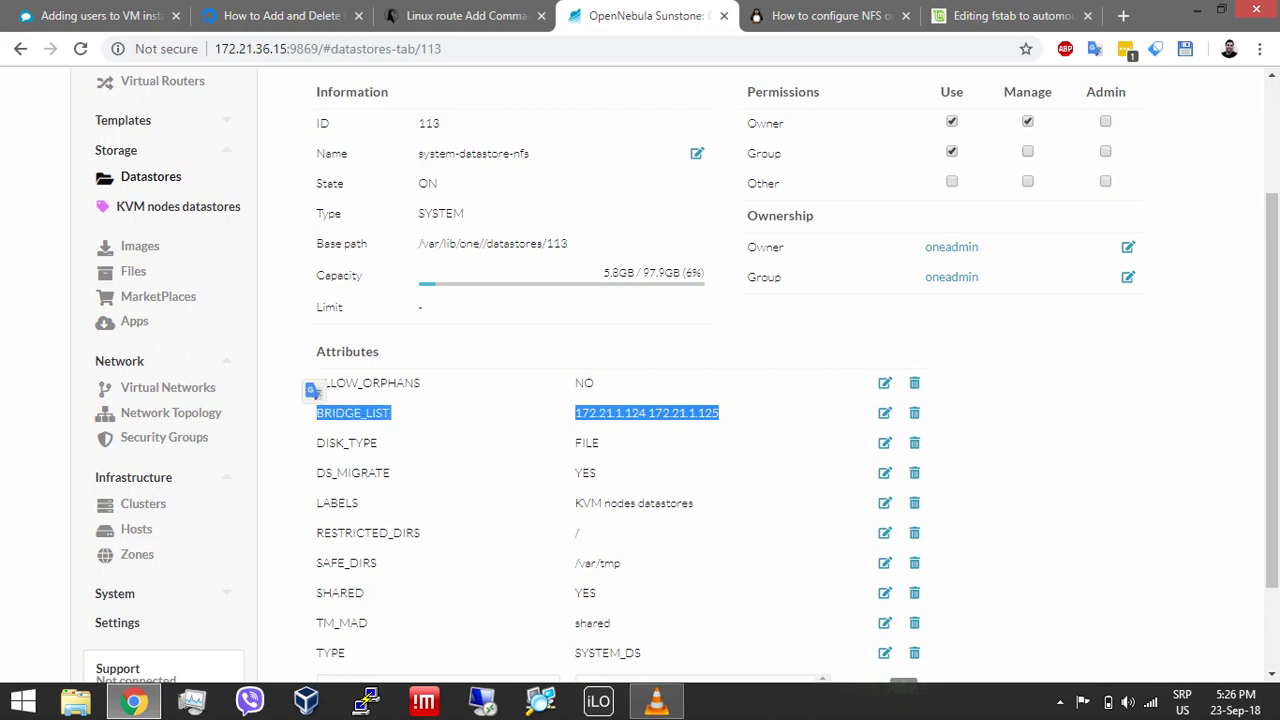
left_click(316, 413)
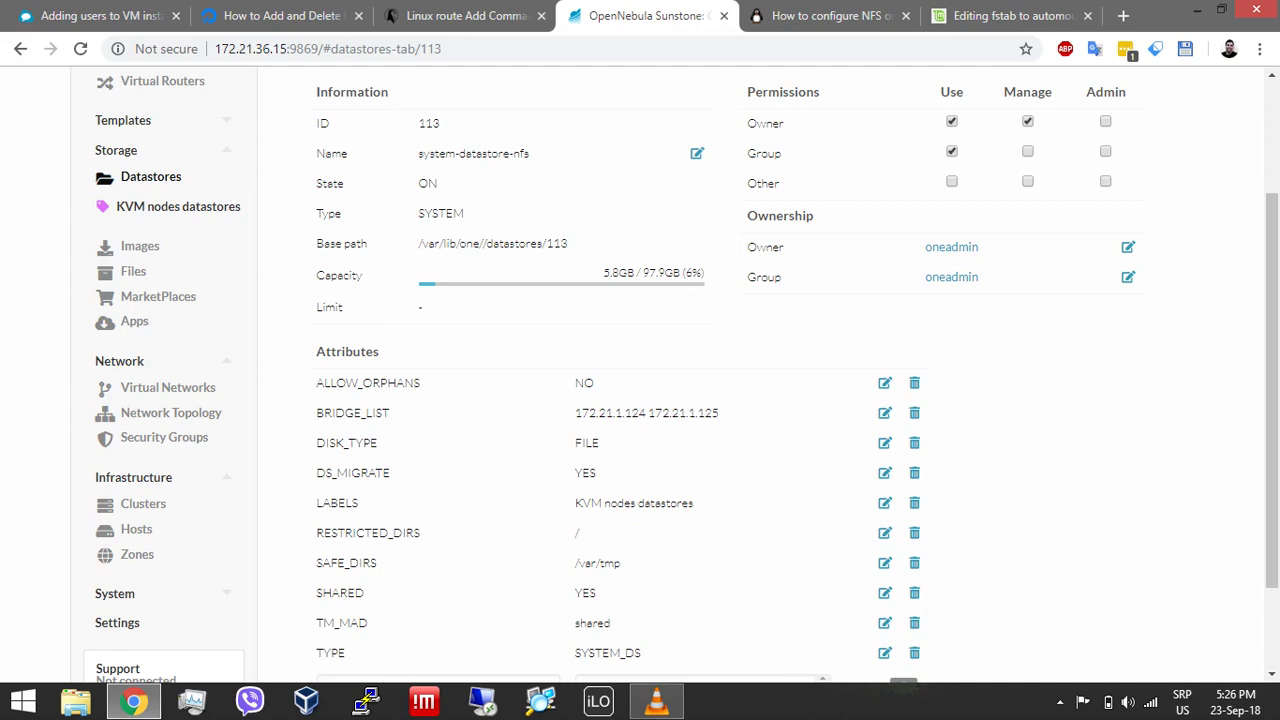
double_click(586, 443)
left_click_drag(587, 443, 316, 443)
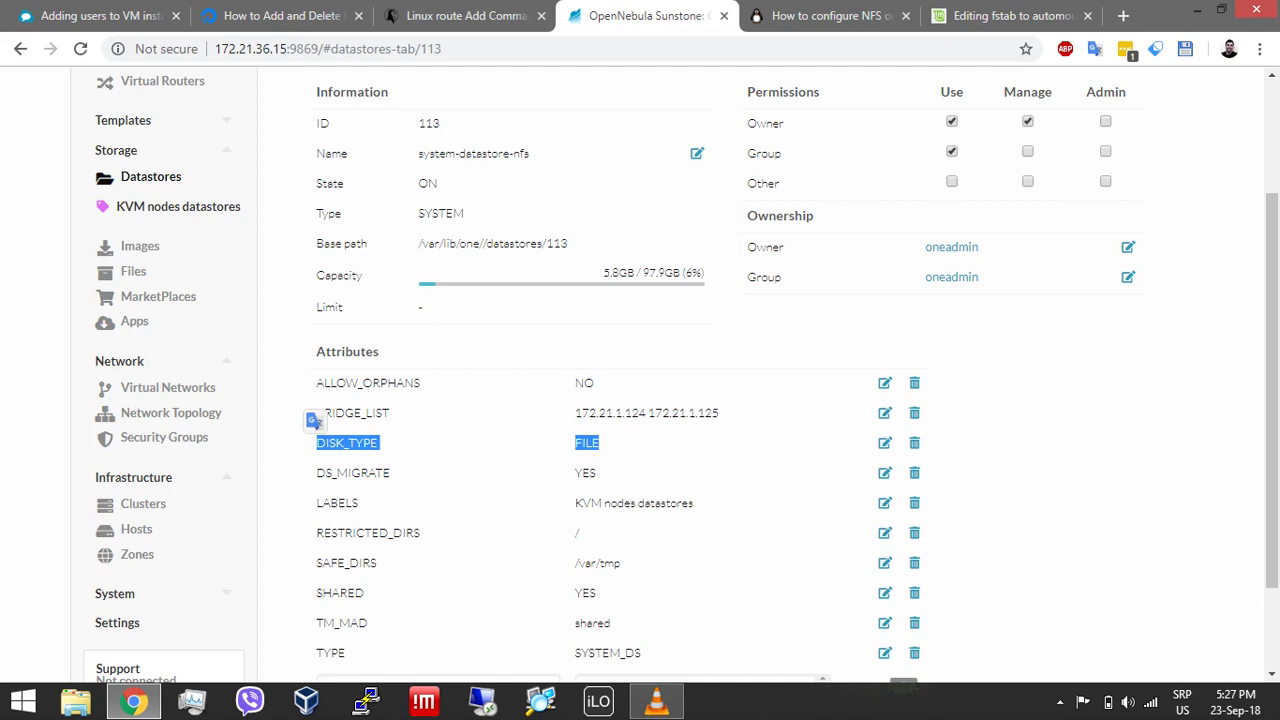
scroll(680, 371, "down", 2)
double_click(592, 510)
left_click_drag(592, 510, 316, 510)
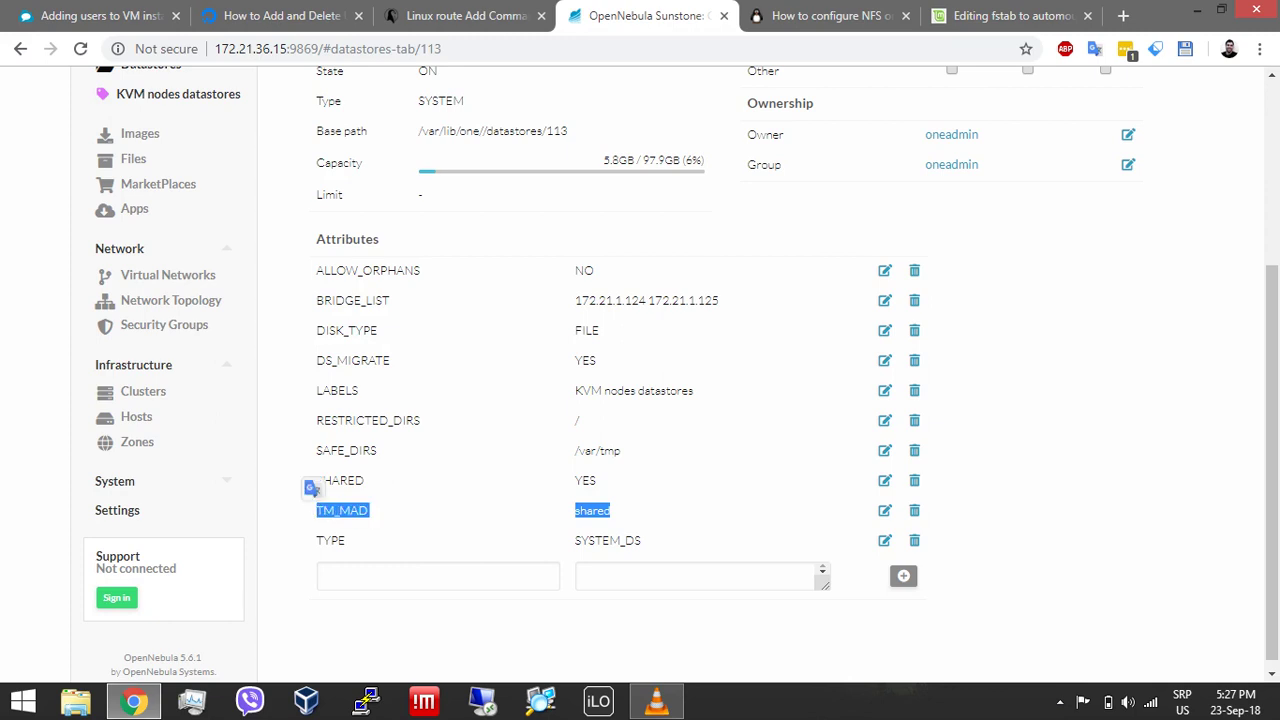
scroll(310, 486, "up", 3)
scroll(310, 486, "up", 3)
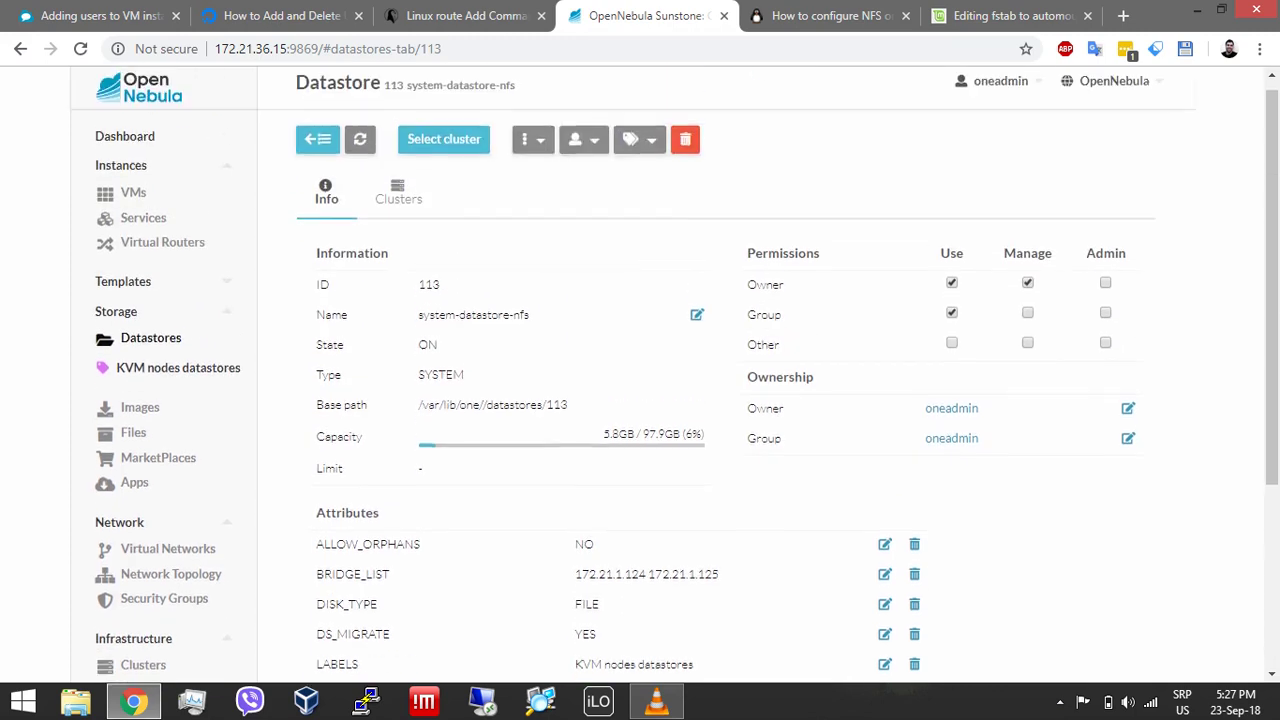
left_click(316, 150)
Open the image_datastore-nfs datastore and examine its type and base path.
left_click(449, 269)
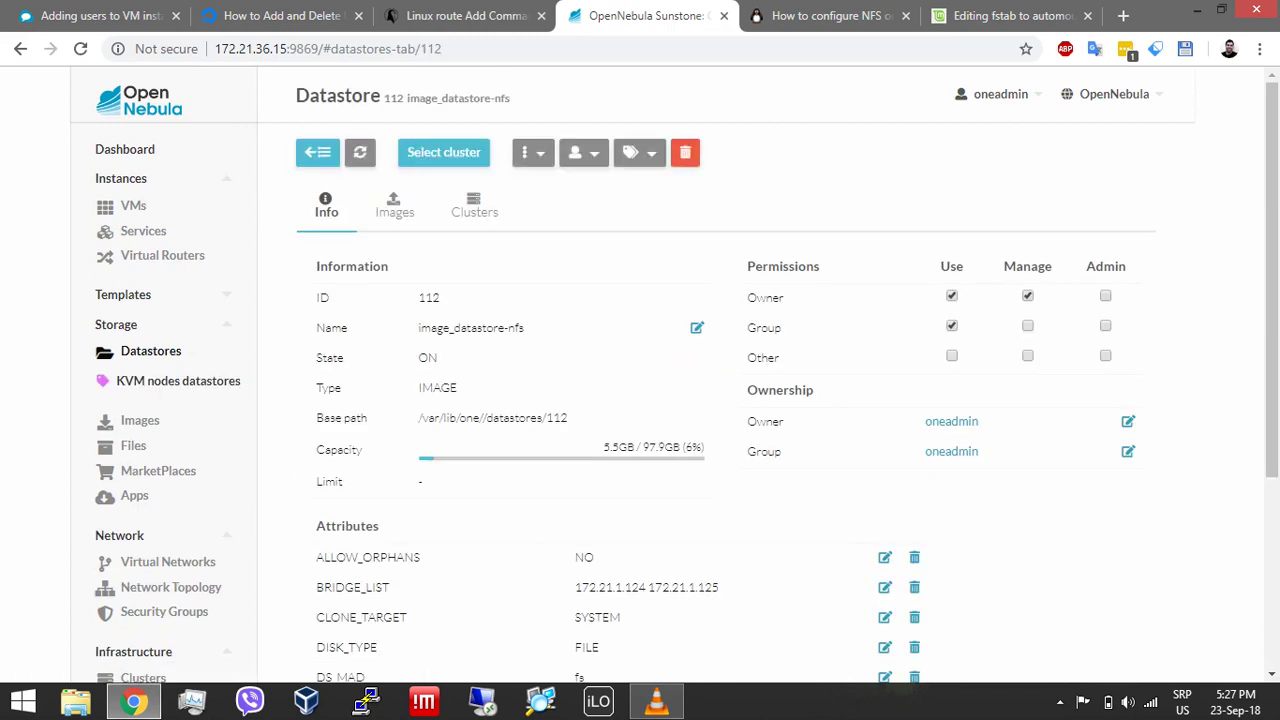
double_click(437, 387)
left_click_drag(418, 387, 316, 384)
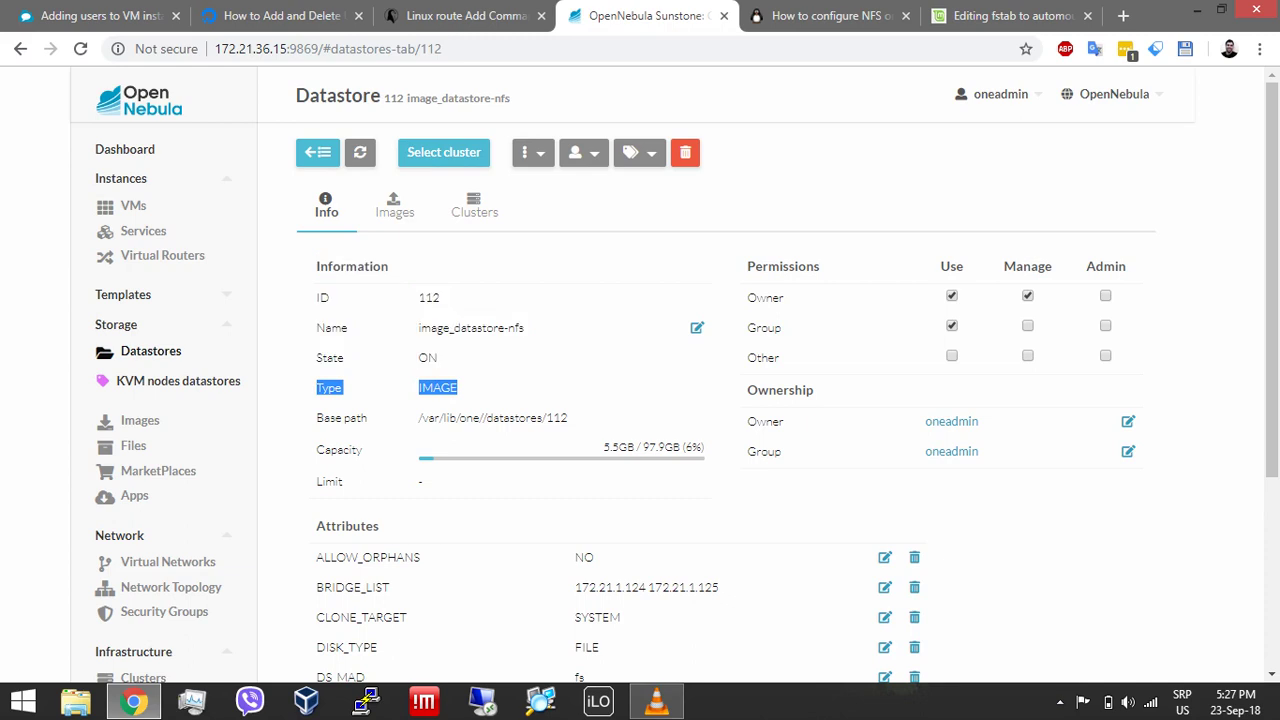
left_click_drag(569, 418, 316, 418)
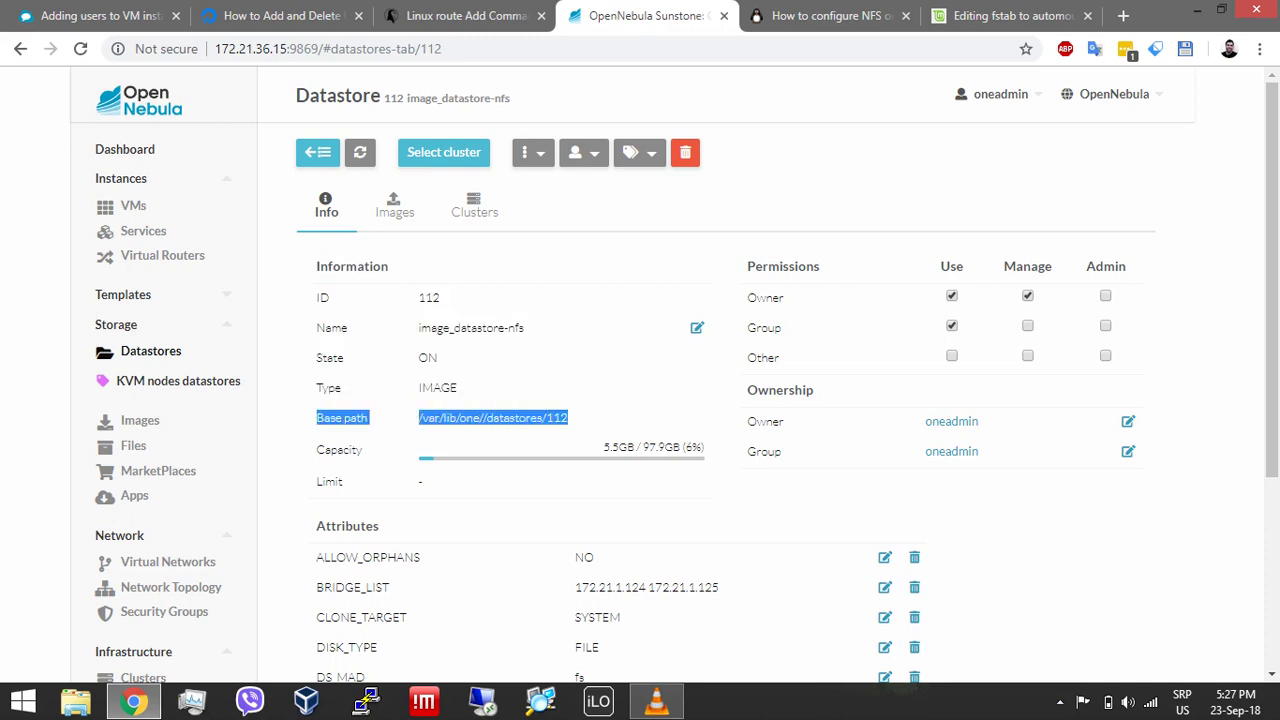
left_click(312, 440)
Review the BRIDGE_LIST and DISK_TYPE attributes of image_datastore-nfs, dismissing the low-battery notification.
scroll(312, 440, "down", 3)
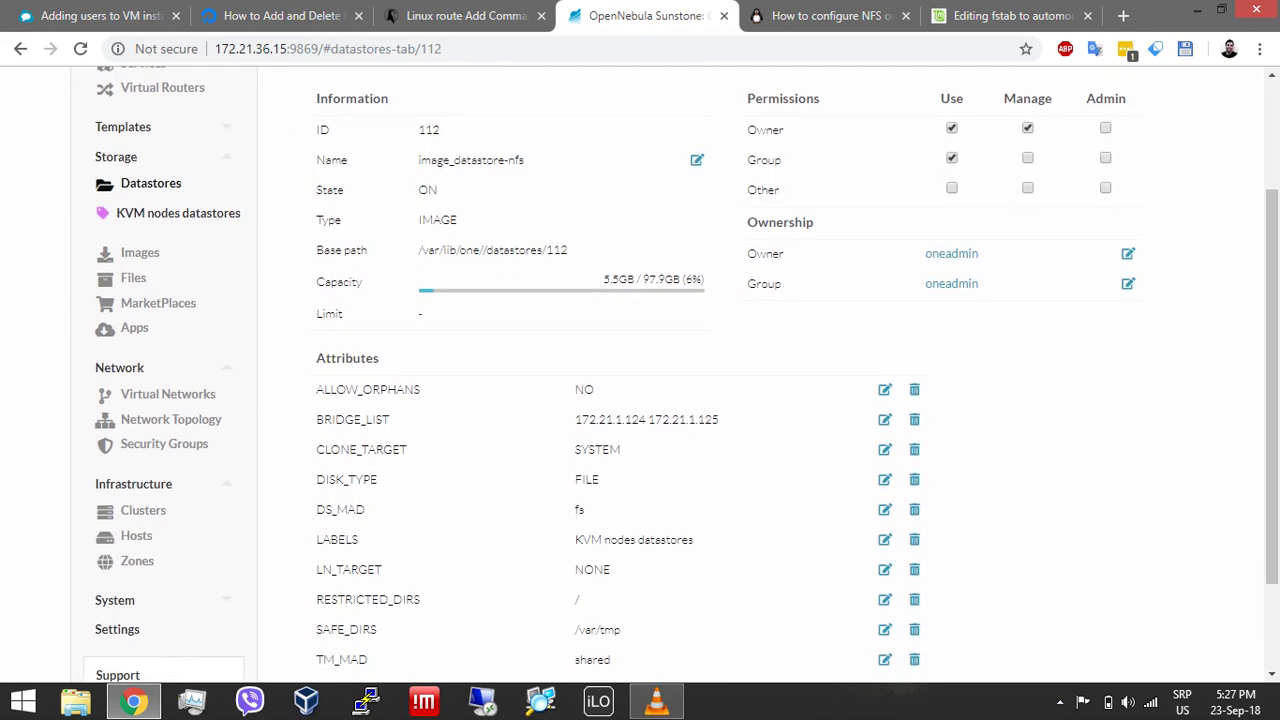
left_click_drag(720, 419, 316, 421)
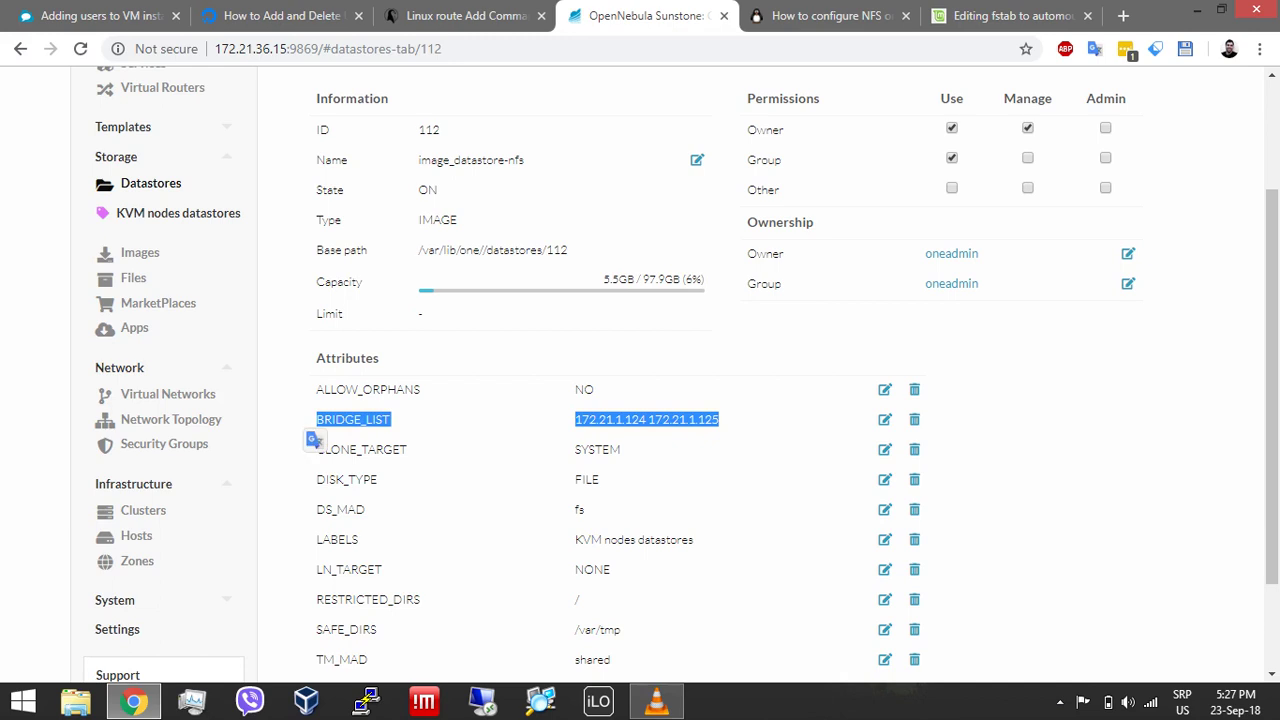
left_click(316, 421)
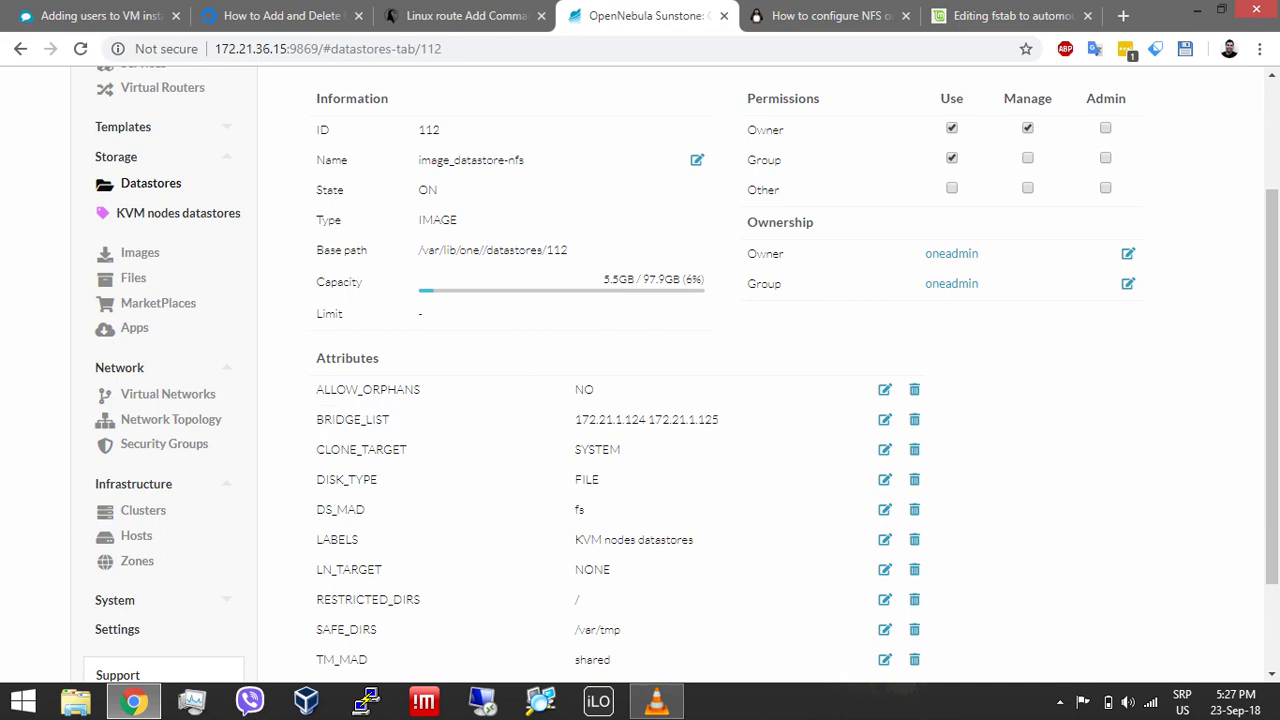
left_click_drag(600, 479, 316, 481)
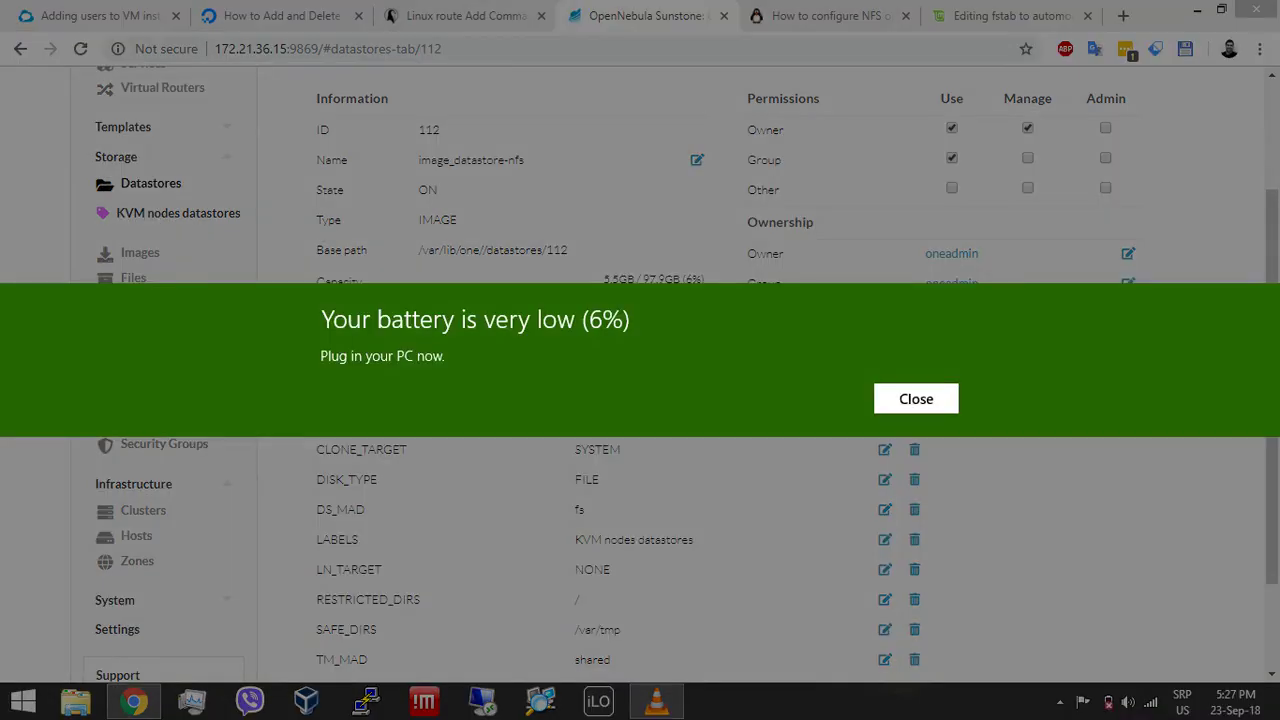
left_click(916, 398)
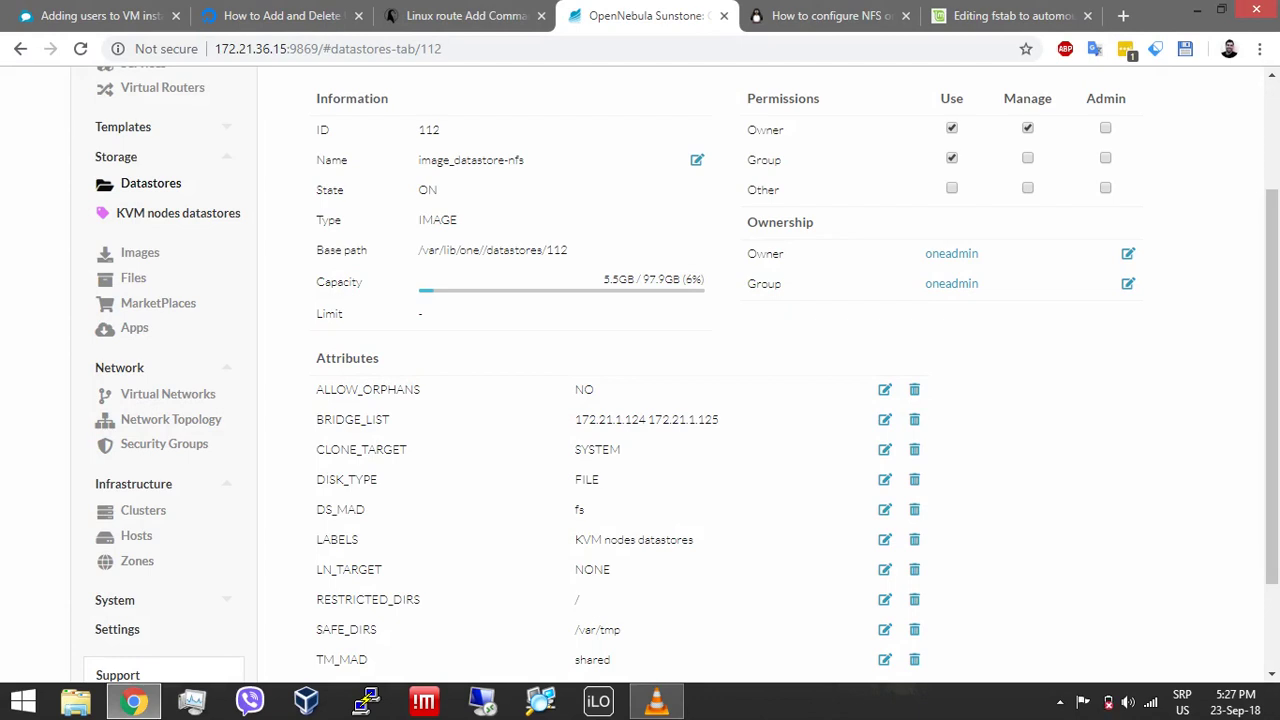
Review the DS_MAD and TM_MAD attributes of image_datastore-nfs, then return to the datastore list.
double_click(579, 509)
left_click_drag(579, 509, 317, 357)
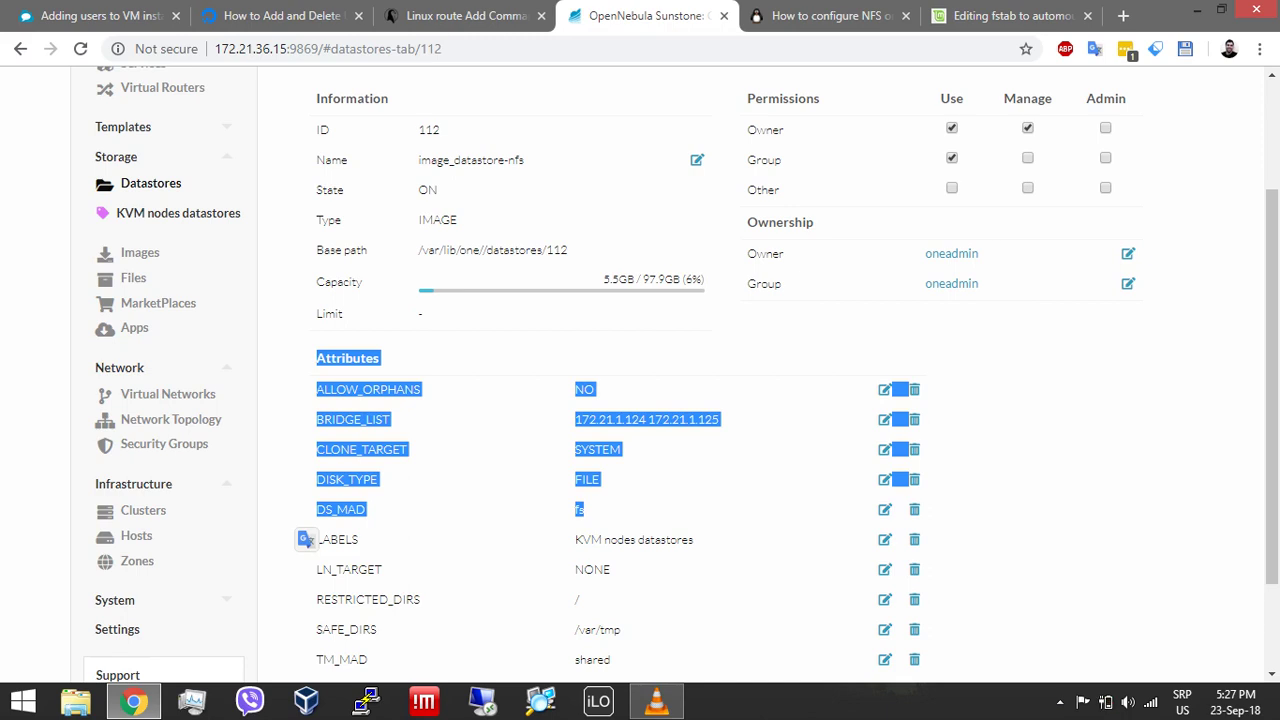
left_click(305, 539)
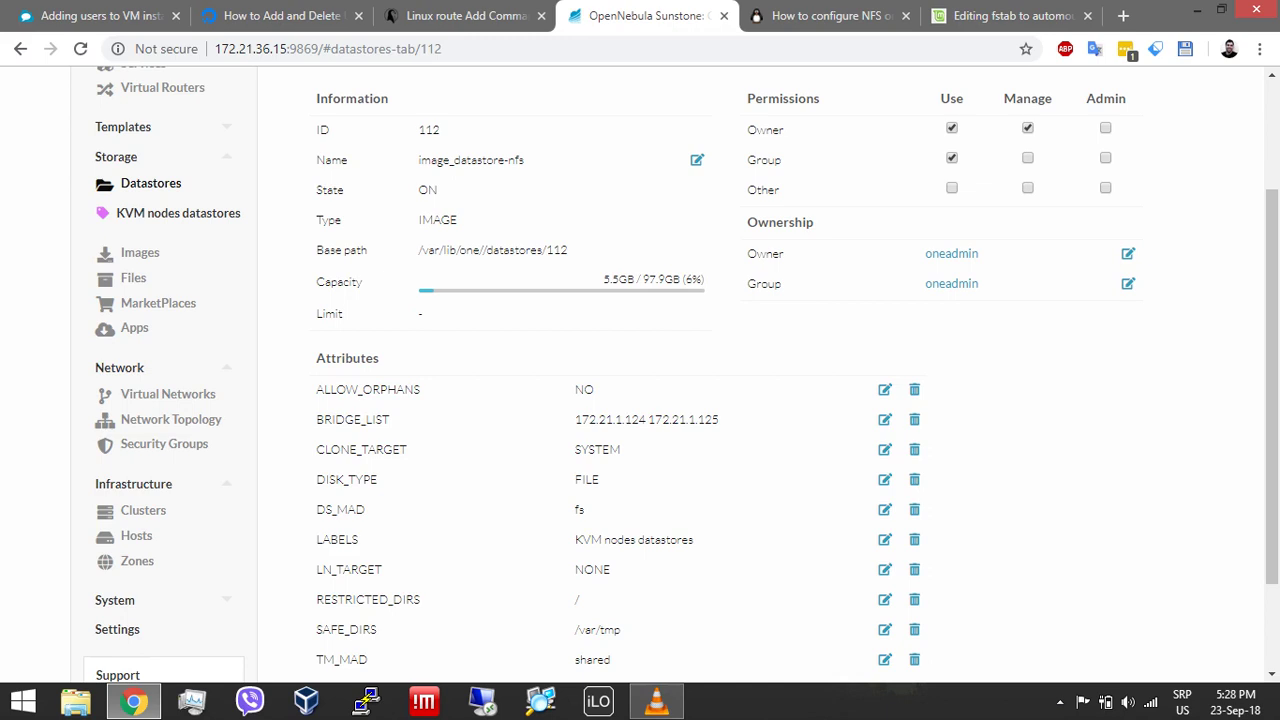
scroll(640, 380, "down", 3)
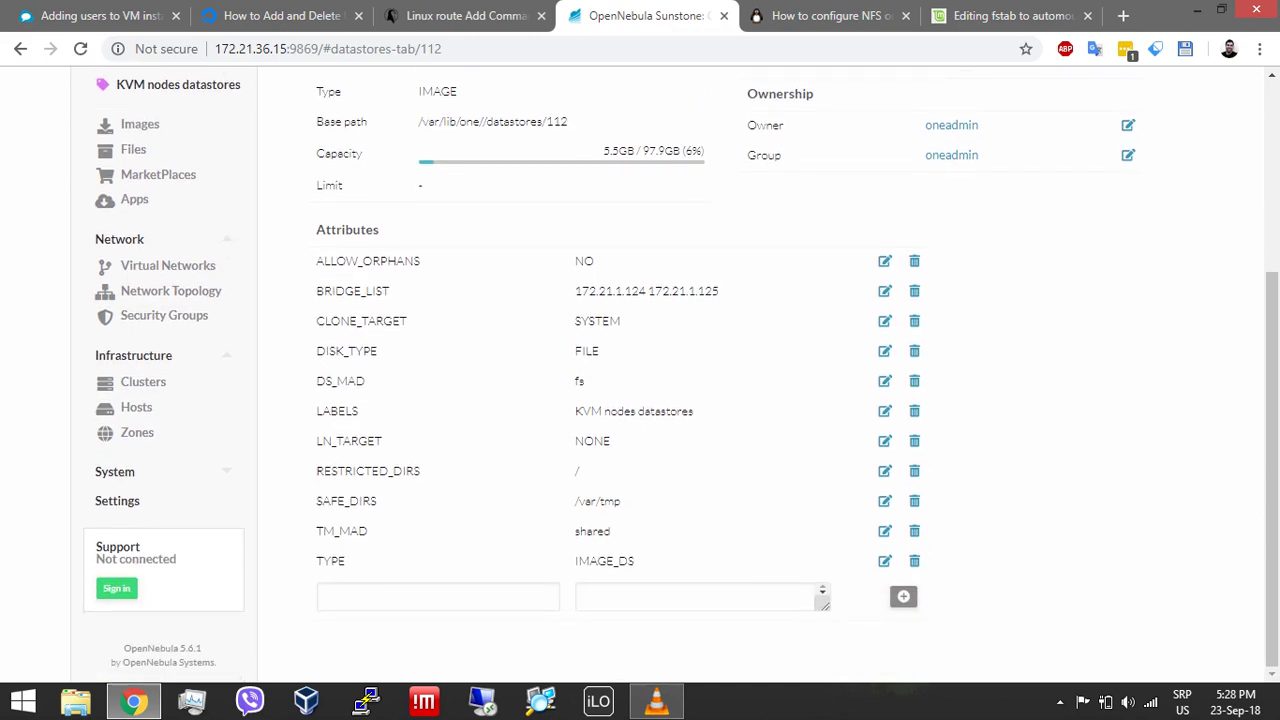
left_click_drag(611, 531, 316, 531)
left_click(316, 531)
scroll(316, 531, "up", 7)
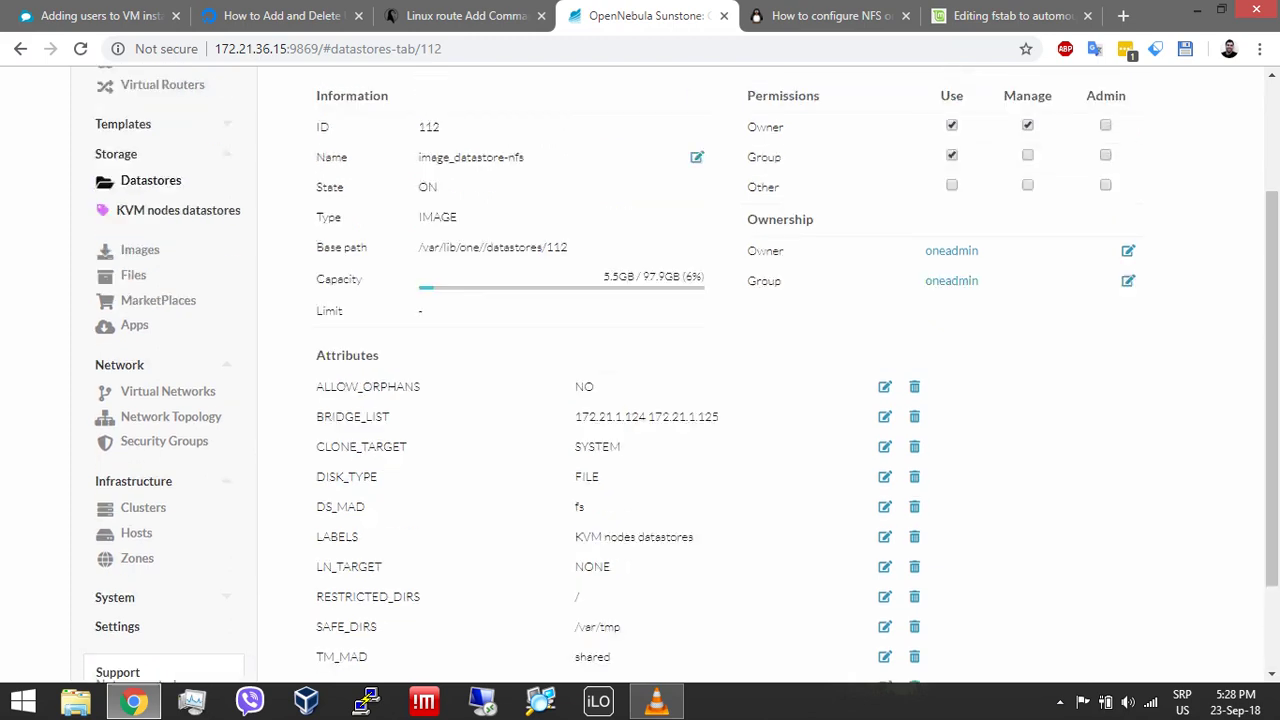
left_click(317, 152)
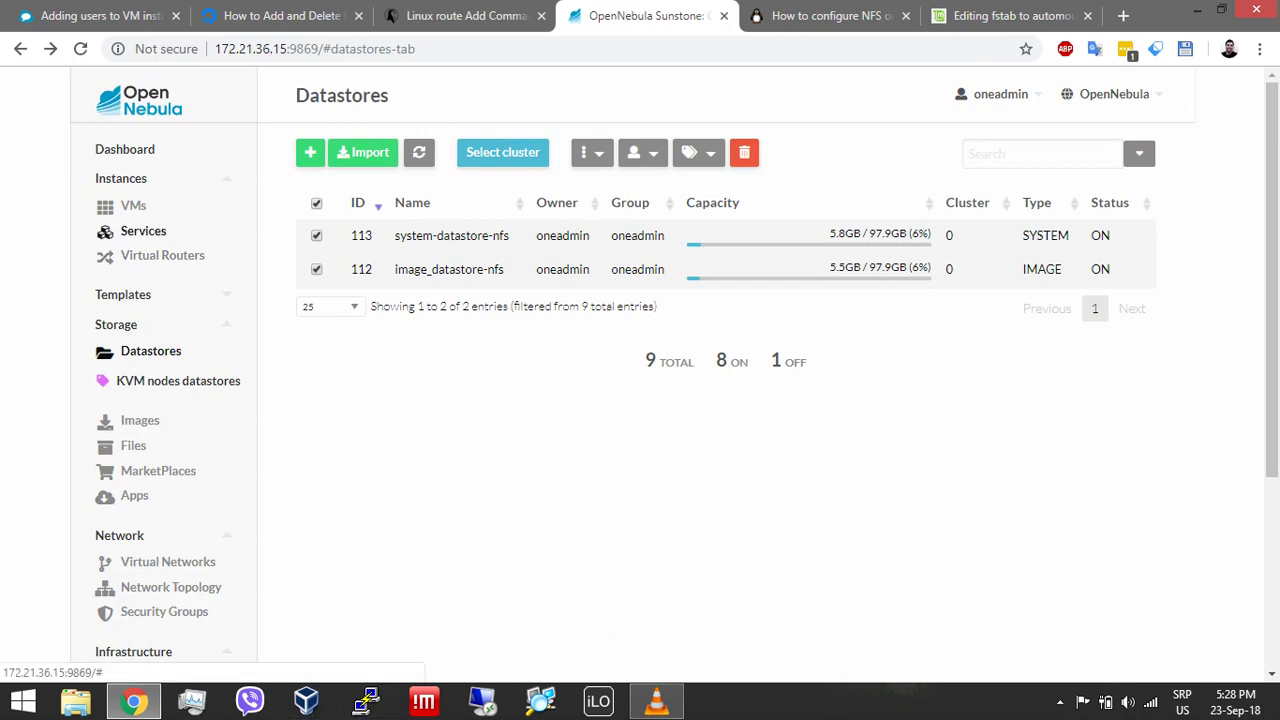
Open the details of the virtual machine Debian 9 - KVM 1-163 from the VM list.
left_click(133, 205)
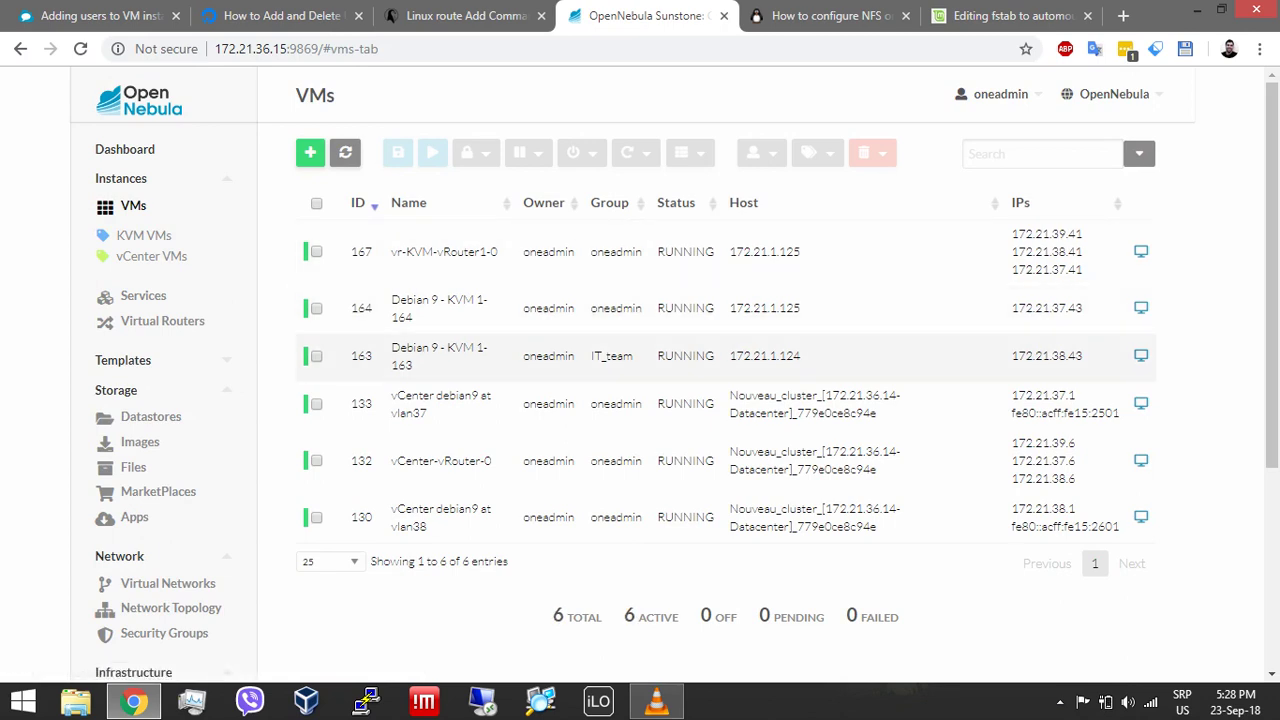
left_click(440, 356)
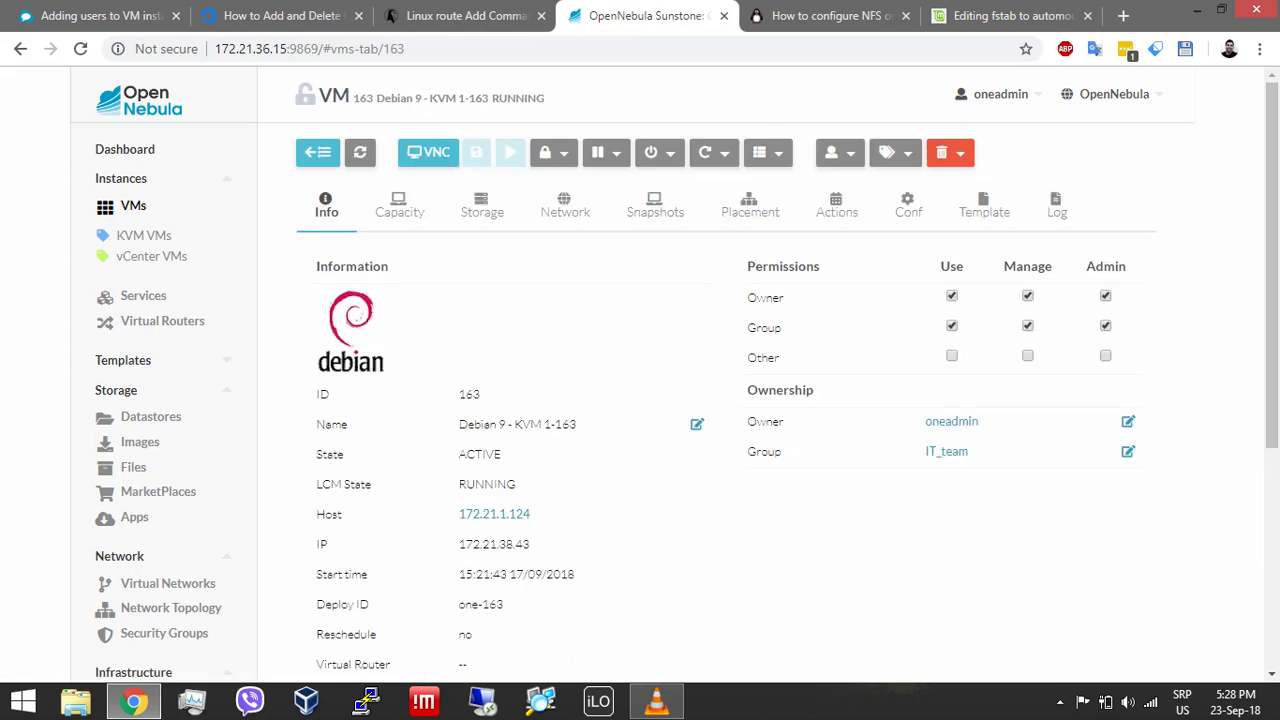
Check the VM's host address, then switch to PuTTY, open the Opennebula Frontend session and log in with the account password.
left_click_drag(531, 514, 316, 514)
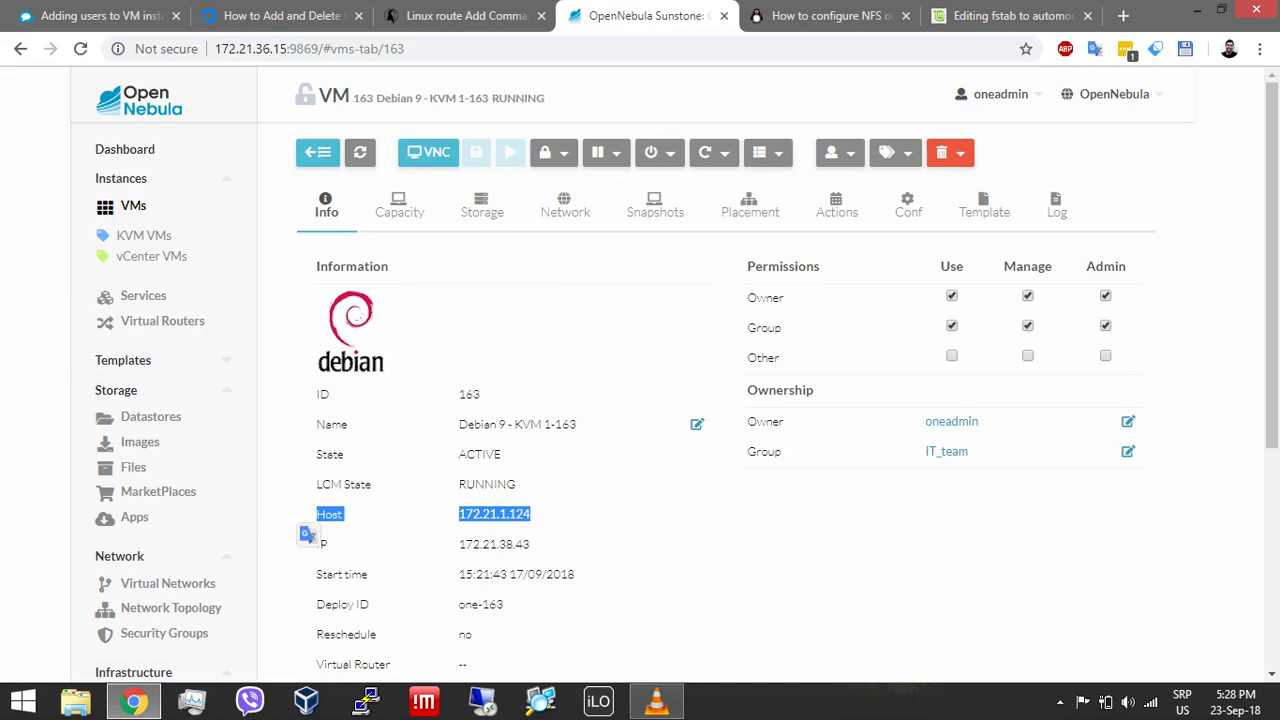
right_click(367, 701)
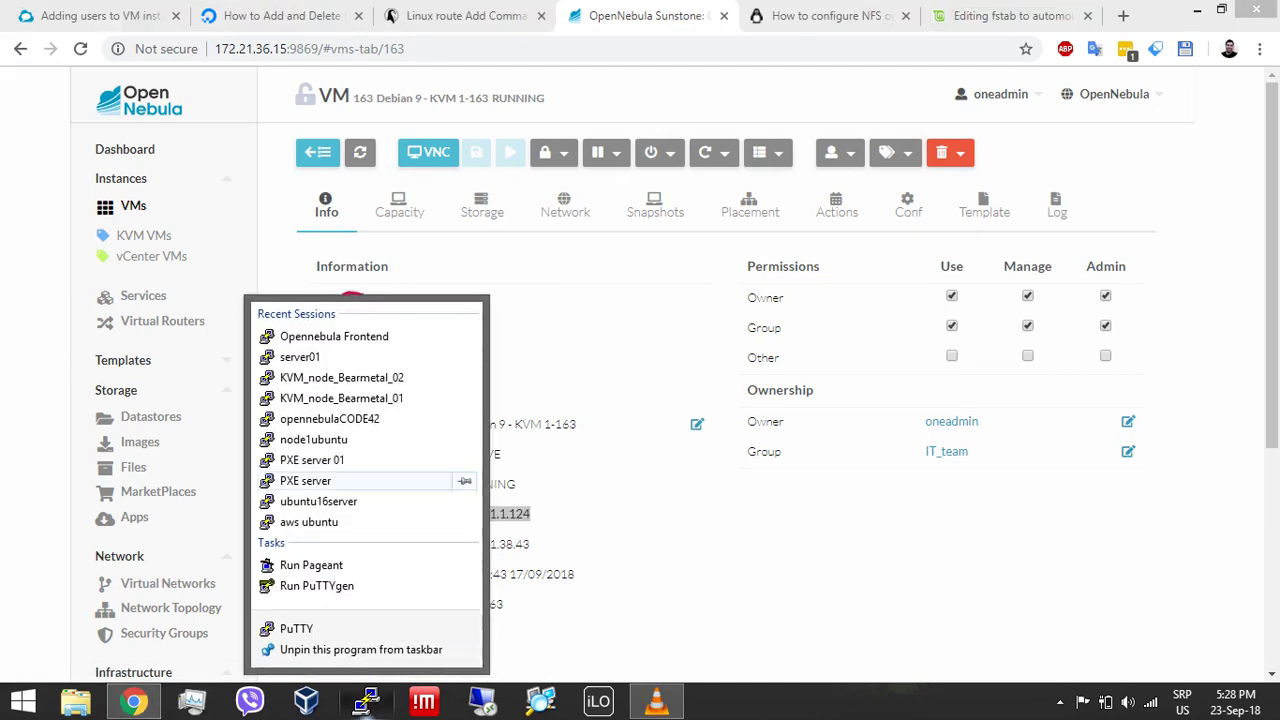
left_click(340, 336)
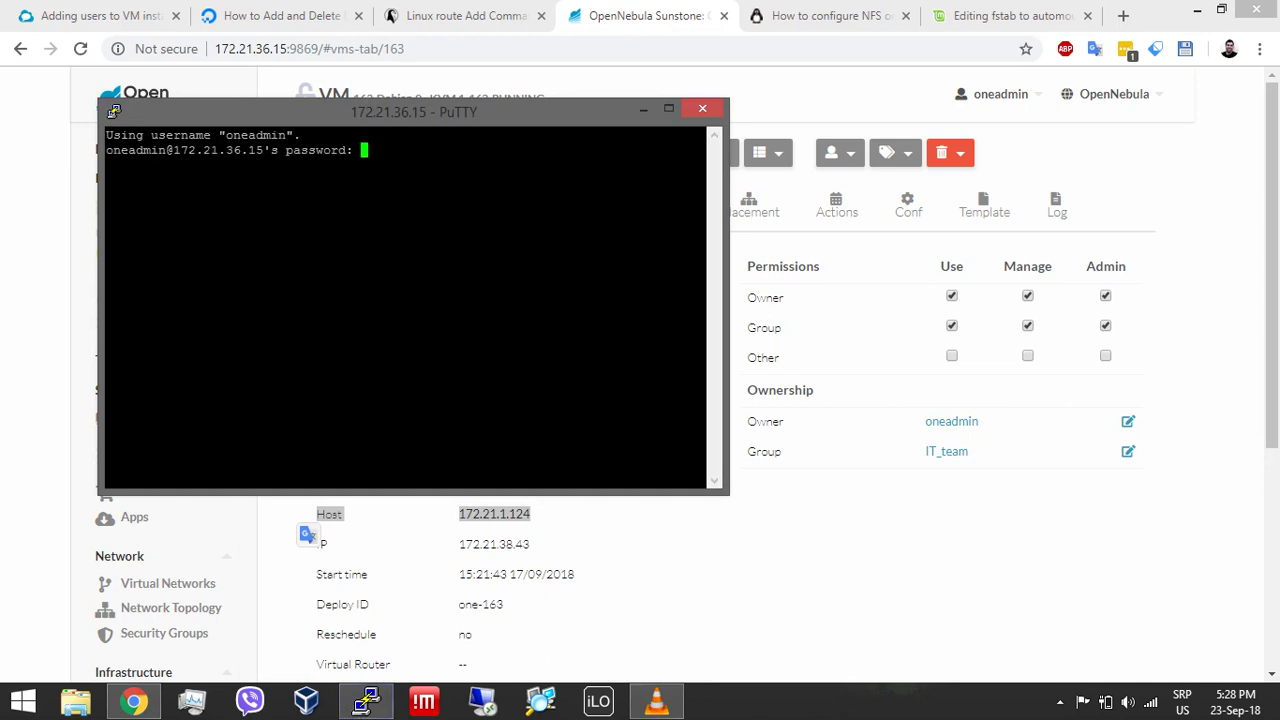
key("Return")
Connect from the frontend to the KVM host 172.21.1.124 over SSH.
type("ss")
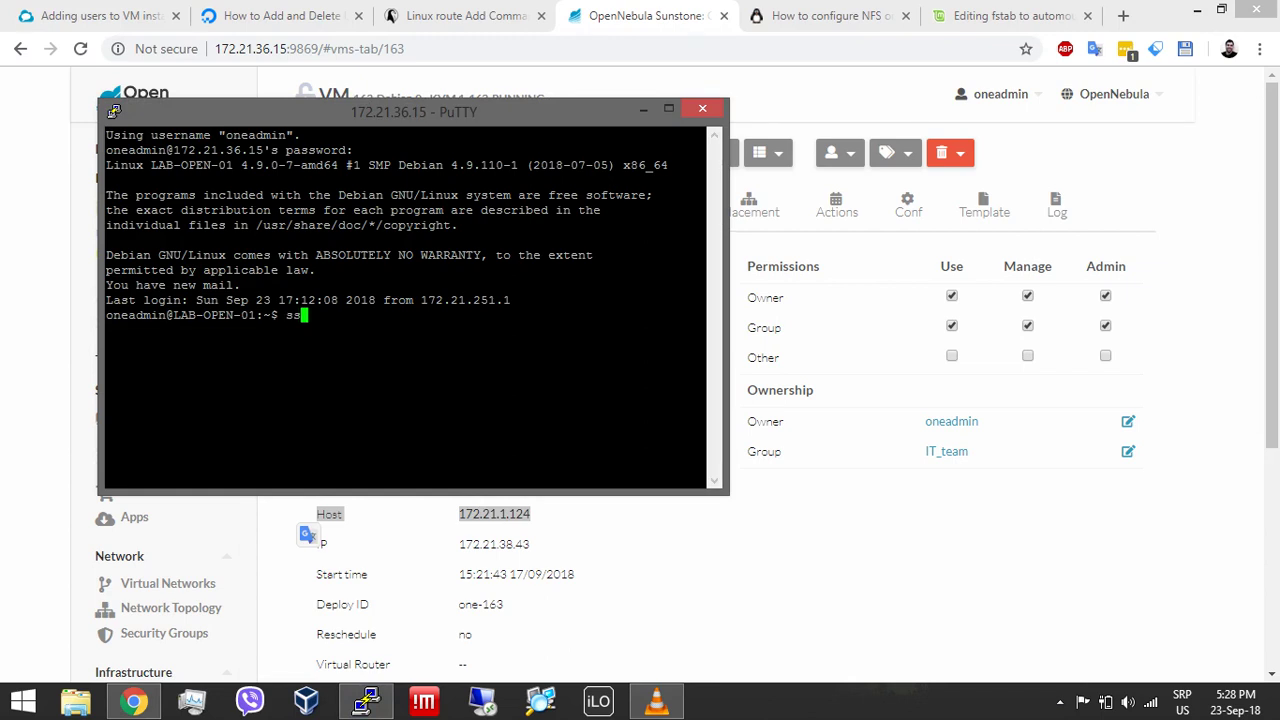
type("h 172.21.1.124")
key("Return")
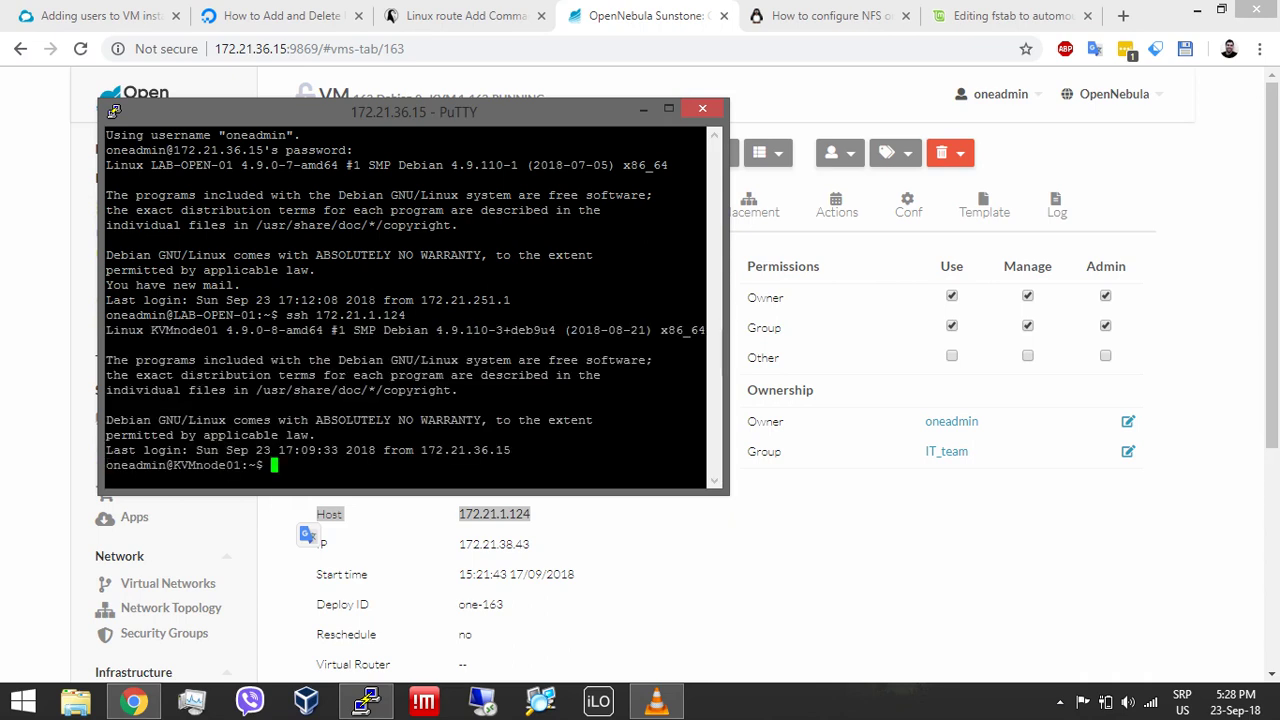
List the host's file systems with df -TH and examine the NFS entries for datastores 113 and 112.
type("df -TH")
key("Return")
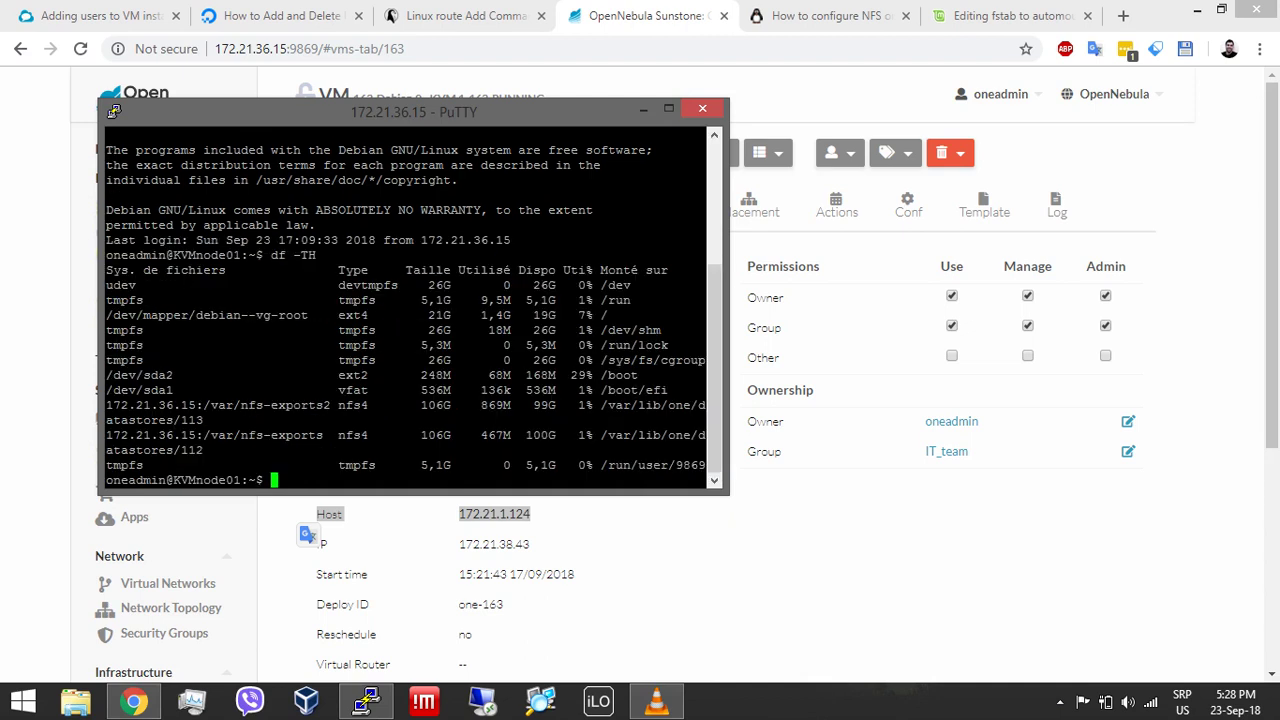
left_click_drag(106, 405, 706, 420)
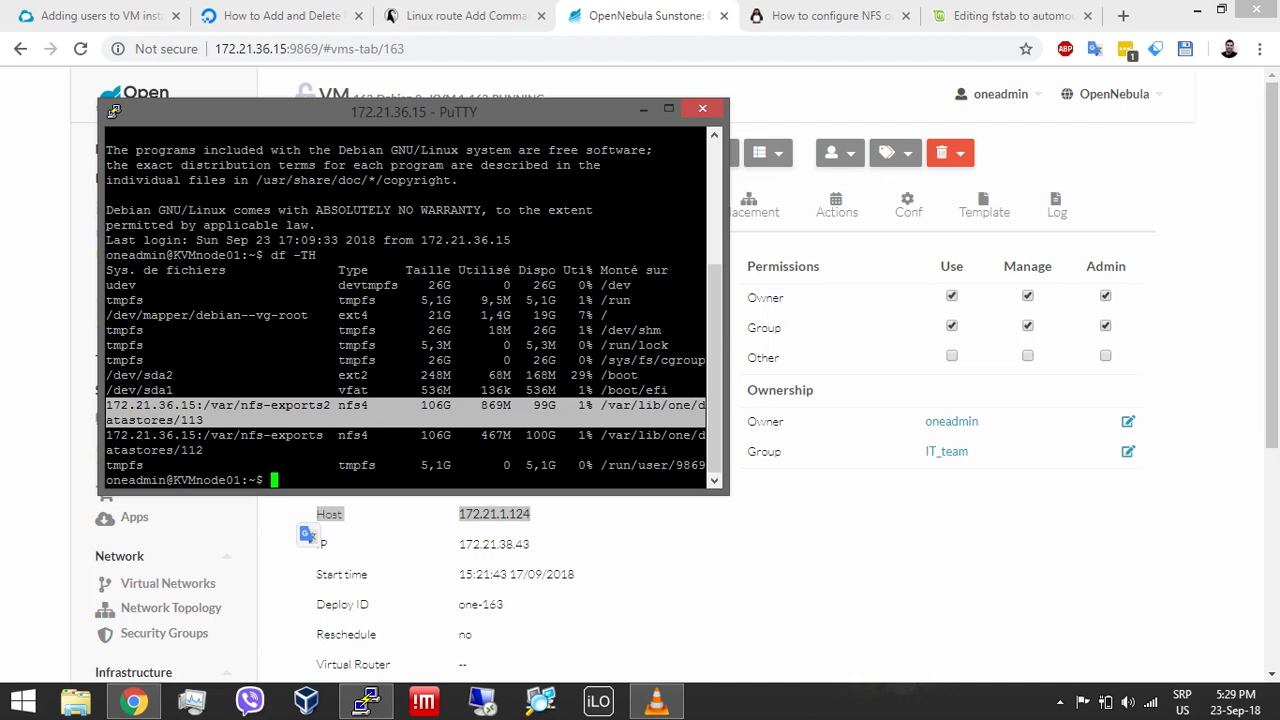
left_click(706, 420)
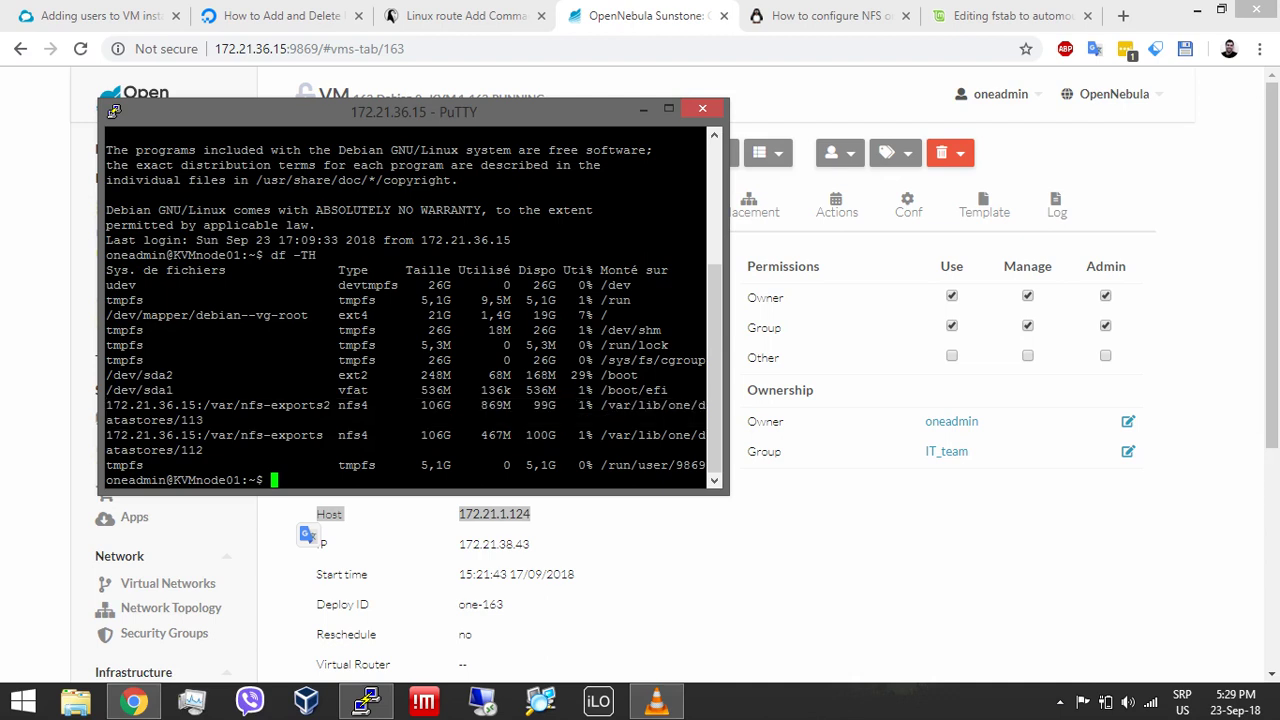
left_click_drag(106, 435, 706, 450)
Run mount on the host and examine the nfs-exports and nfs-exports2 entries with their datastore paths and file system type.
type("mount")
key("Return")
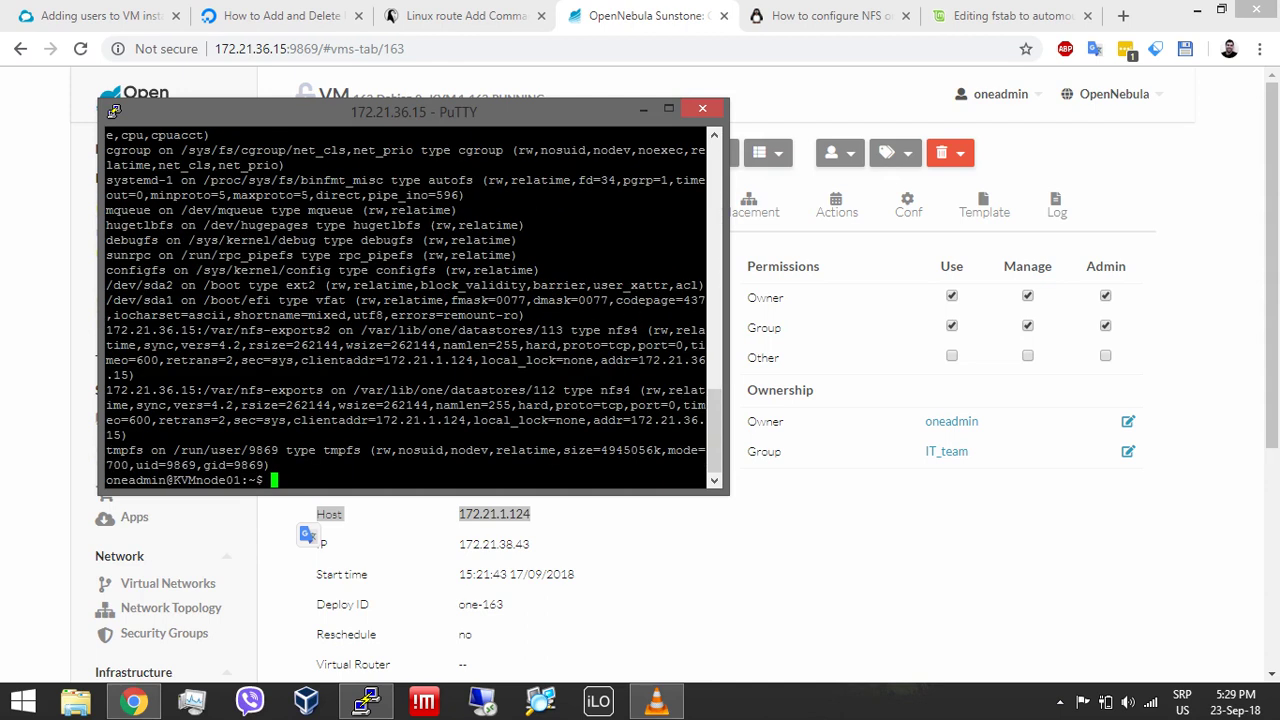
left_click_drag(106, 390, 631, 390)
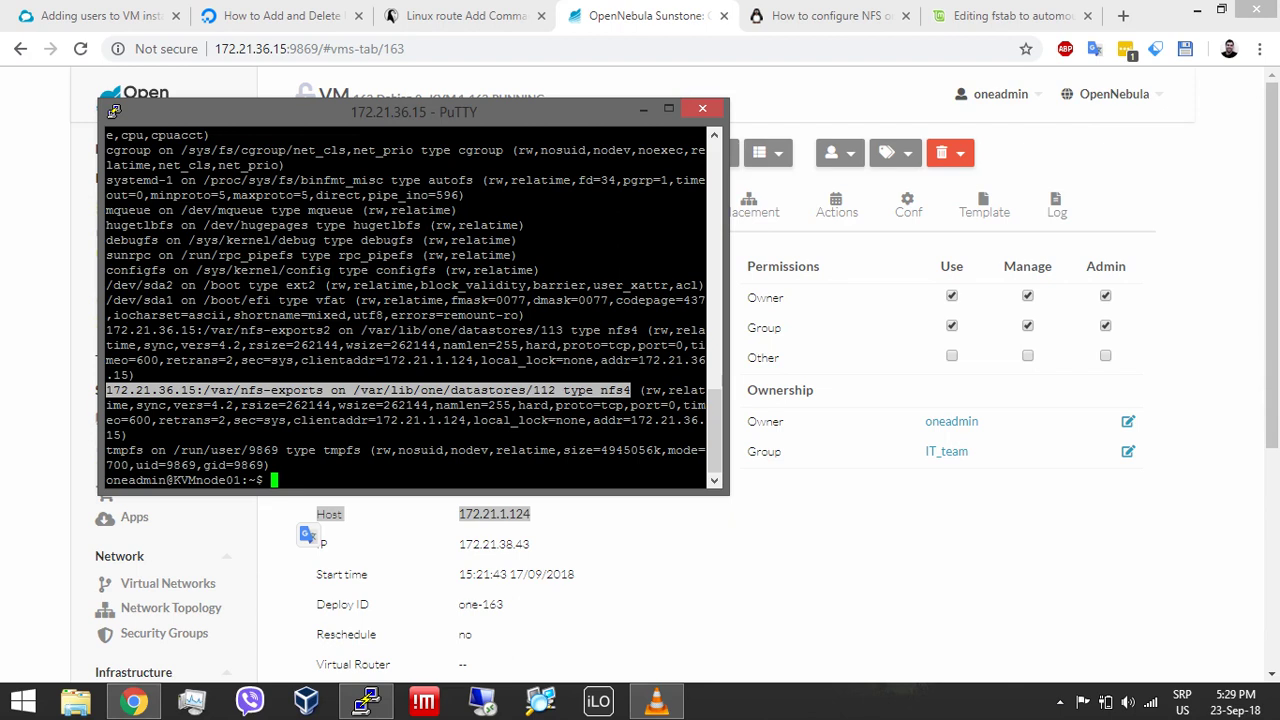
left_click_drag(106, 330, 638, 330)
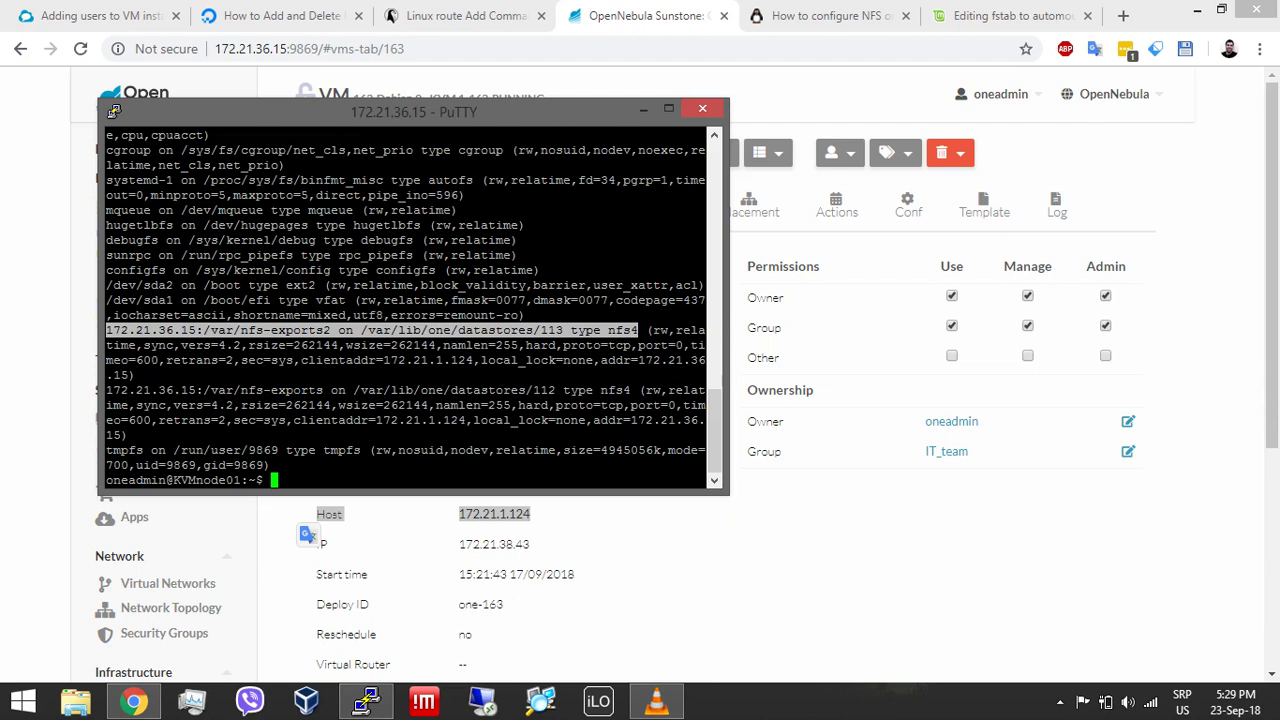
left_click(770, 340)
key("alt+Tab")
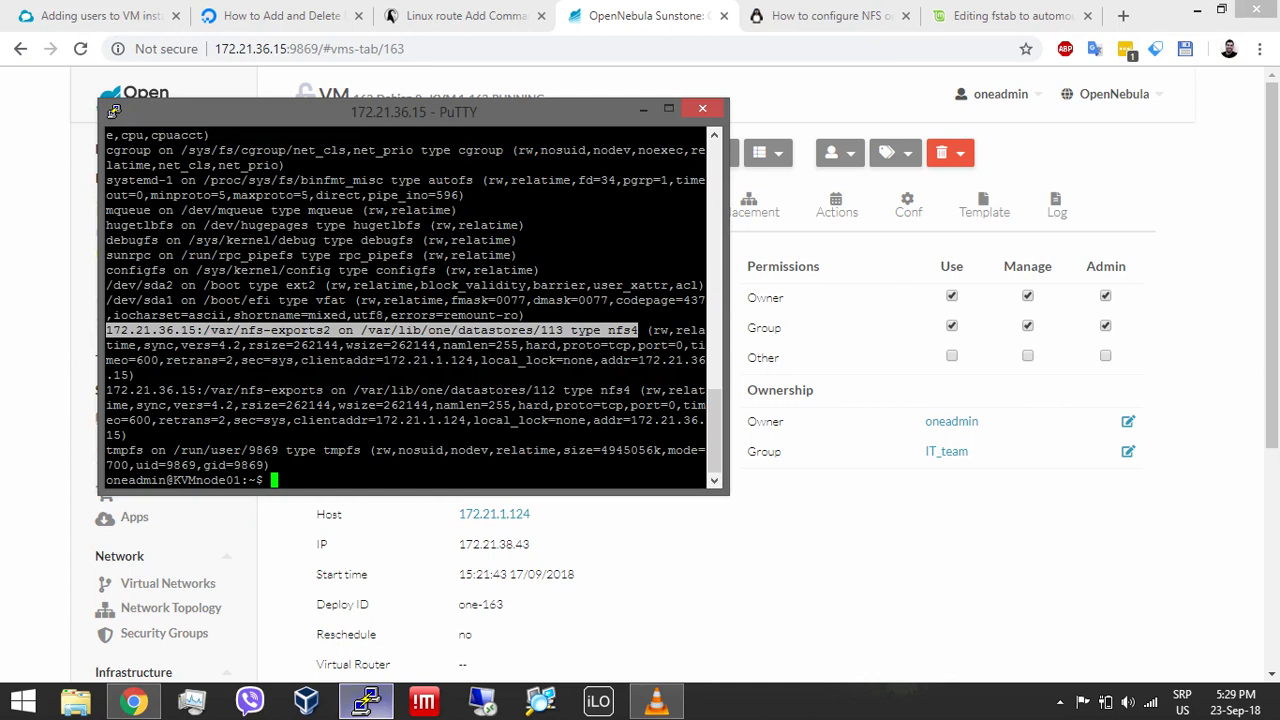
left_click(637, 330)
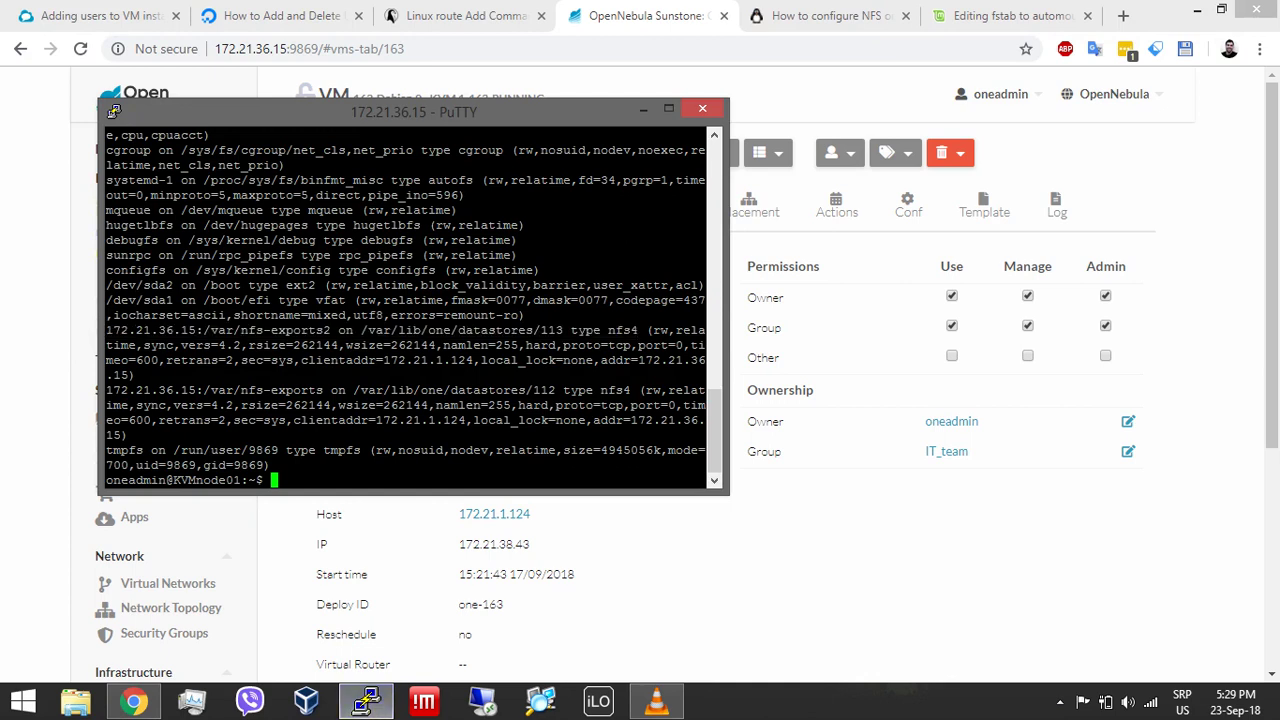
Switch to the root user on the KVM host with su, entering the root password.
type("su")
key("Return")
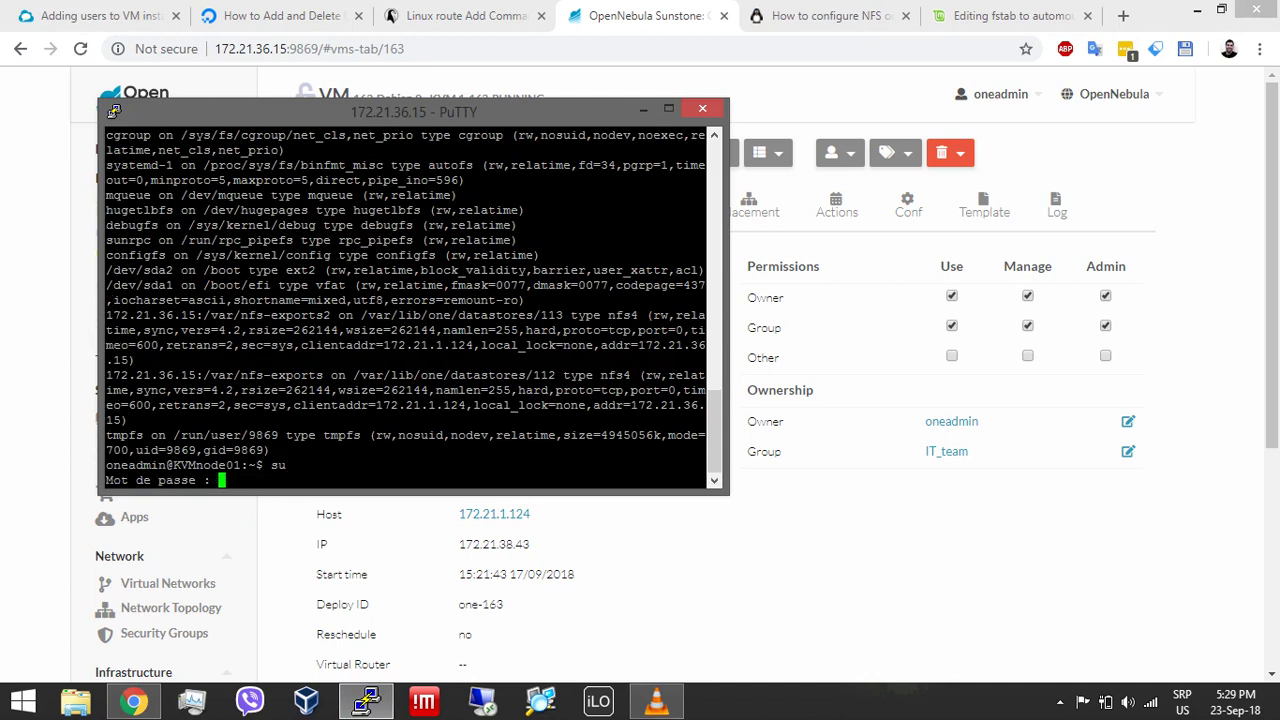
key("Return")
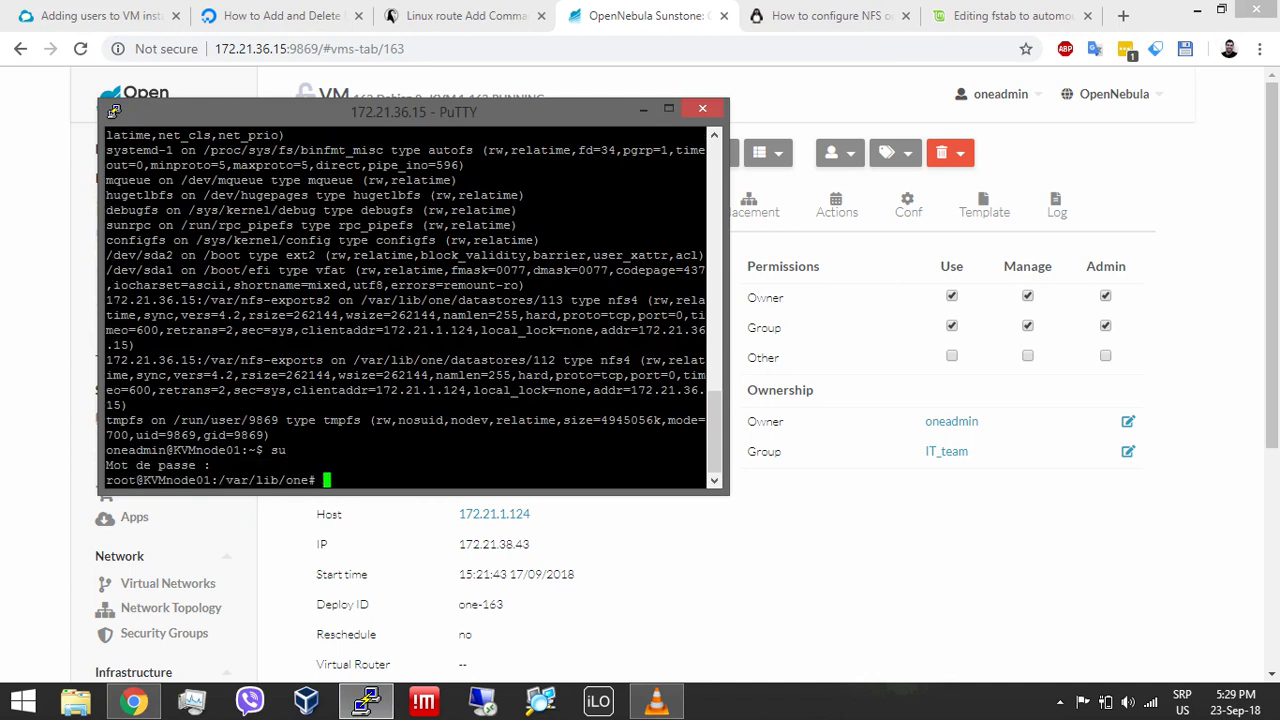
List the contents of /var/lib/one/datastores/112 in long format, including hidden entries.
type("ls -la /var/lib/one/")
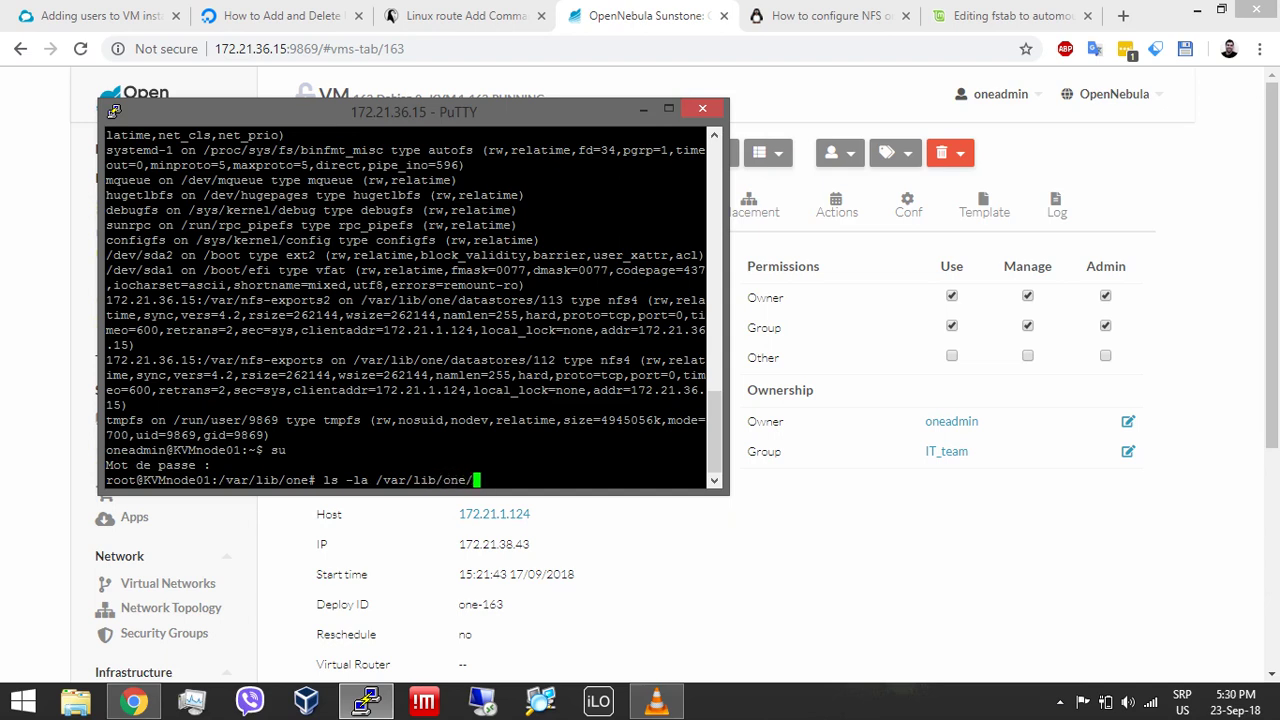
type("data")
key("Tab")
type("112")
key("Return")
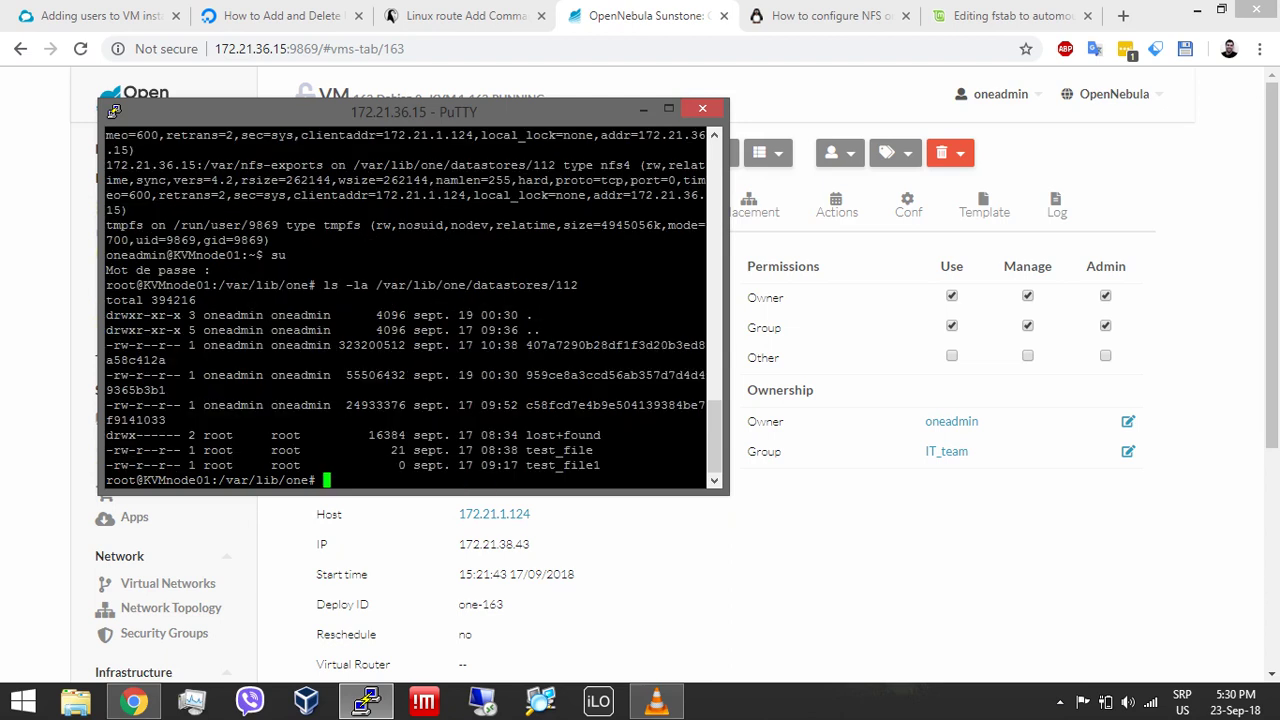
Widen the terminal window, list /var/lib/one/datastores/113 with ls -la and examine the 163 directory entry.
left_click_drag(729, 300, 931, 300)
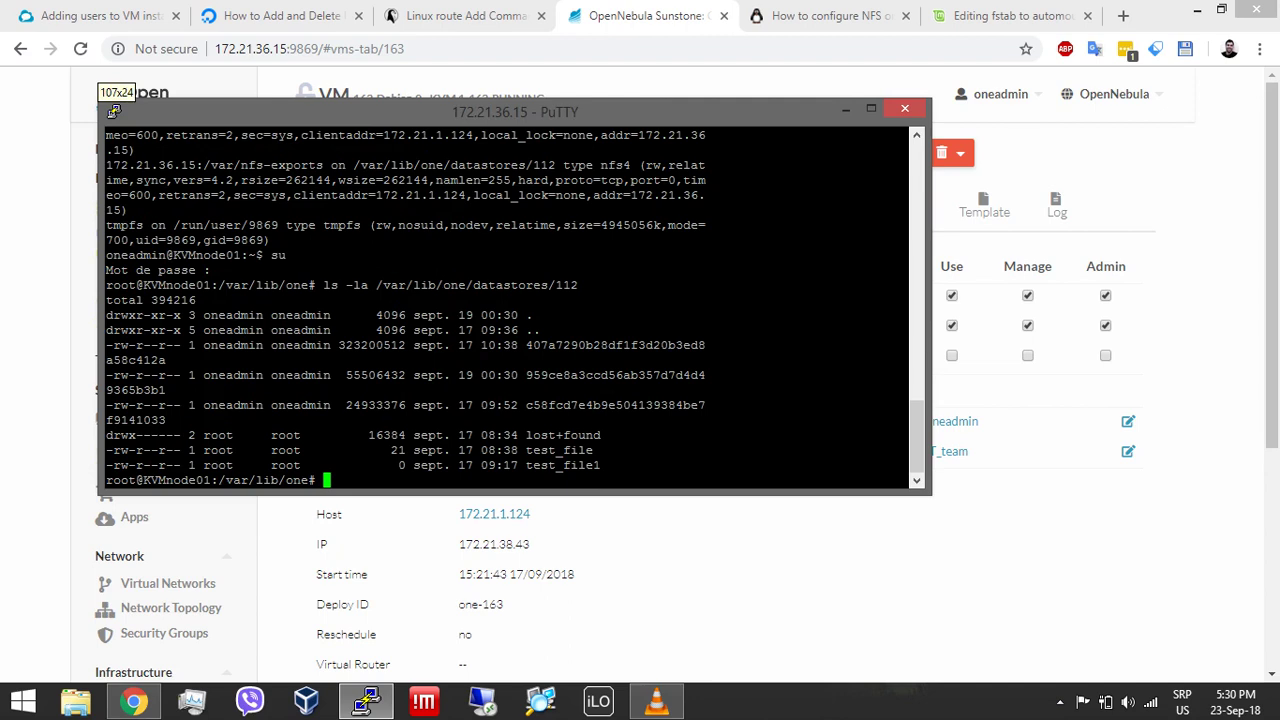
key("Up")
key("BackSpace")
type("3")
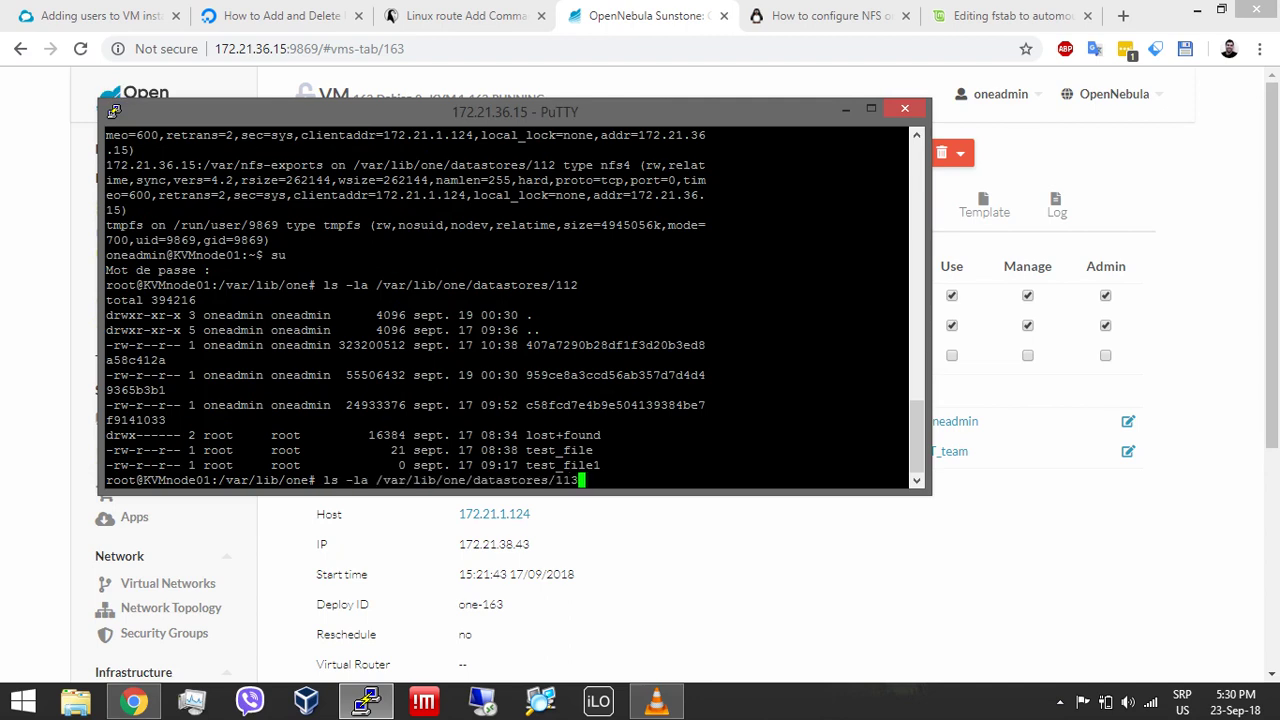
key("Return")
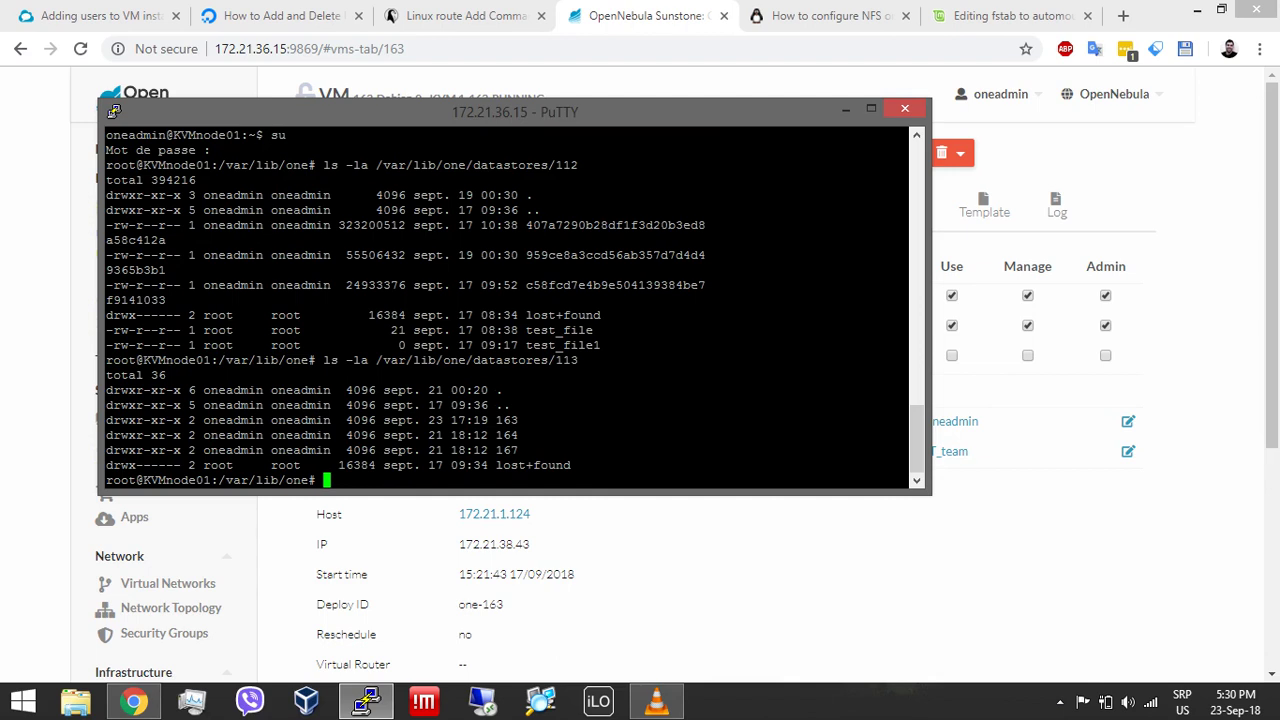
double_click(506, 420)
left_click(506, 420)
Open a second PuTTY session to Opennebula Frontend and log in with the account password.
right_click(366, 700)
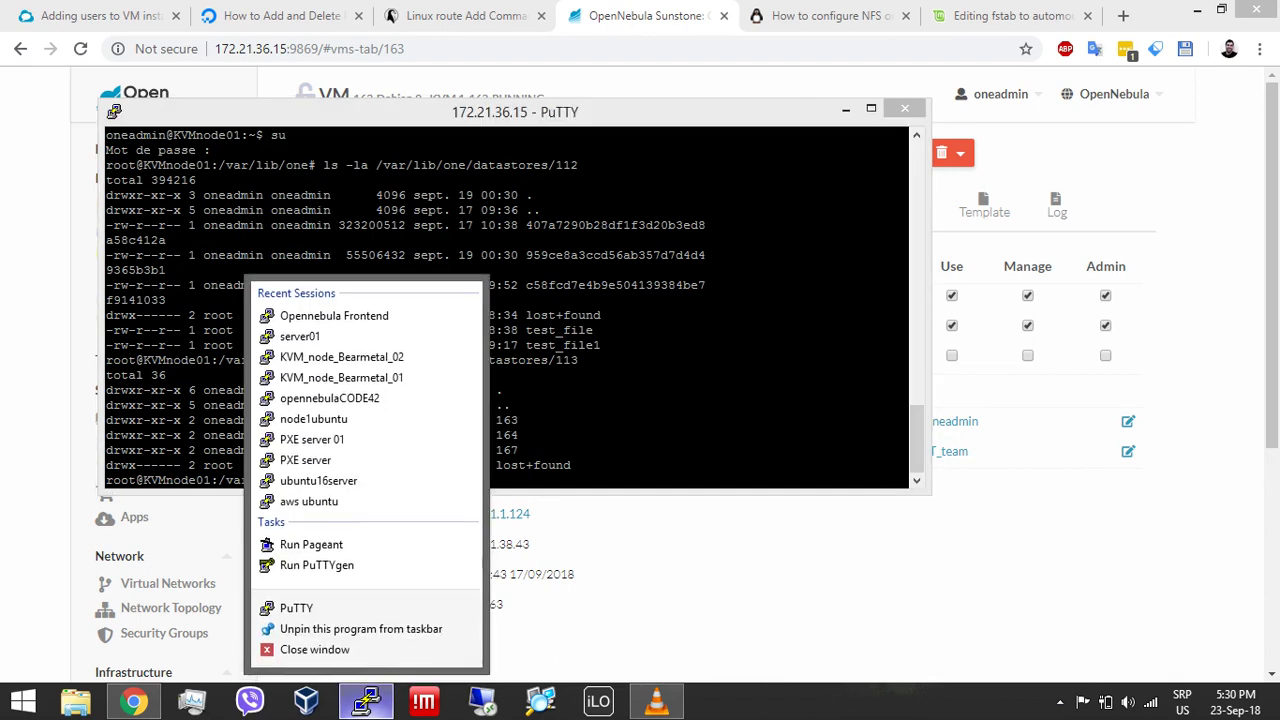
left_click(390, 316)
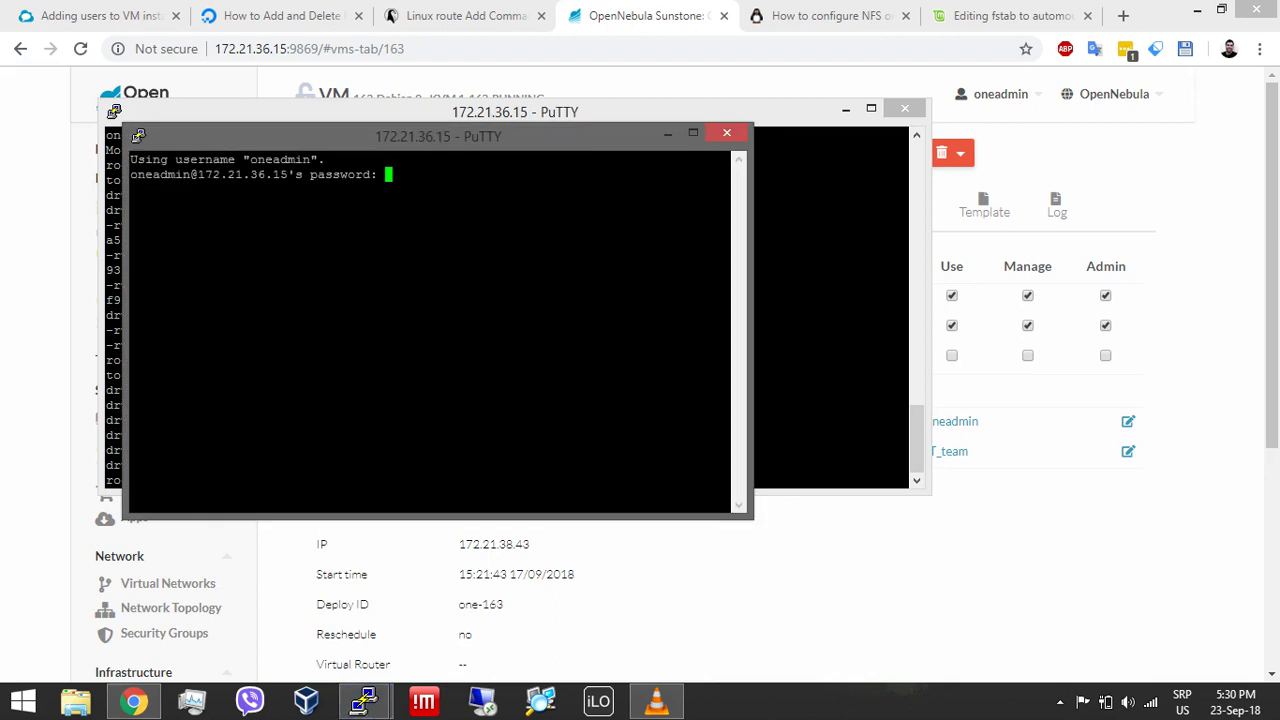
key("Return")
Widen the second terminal, place it below the first one's listing, and follow /var/log/one/oned.log with tail -f.
type("exit")
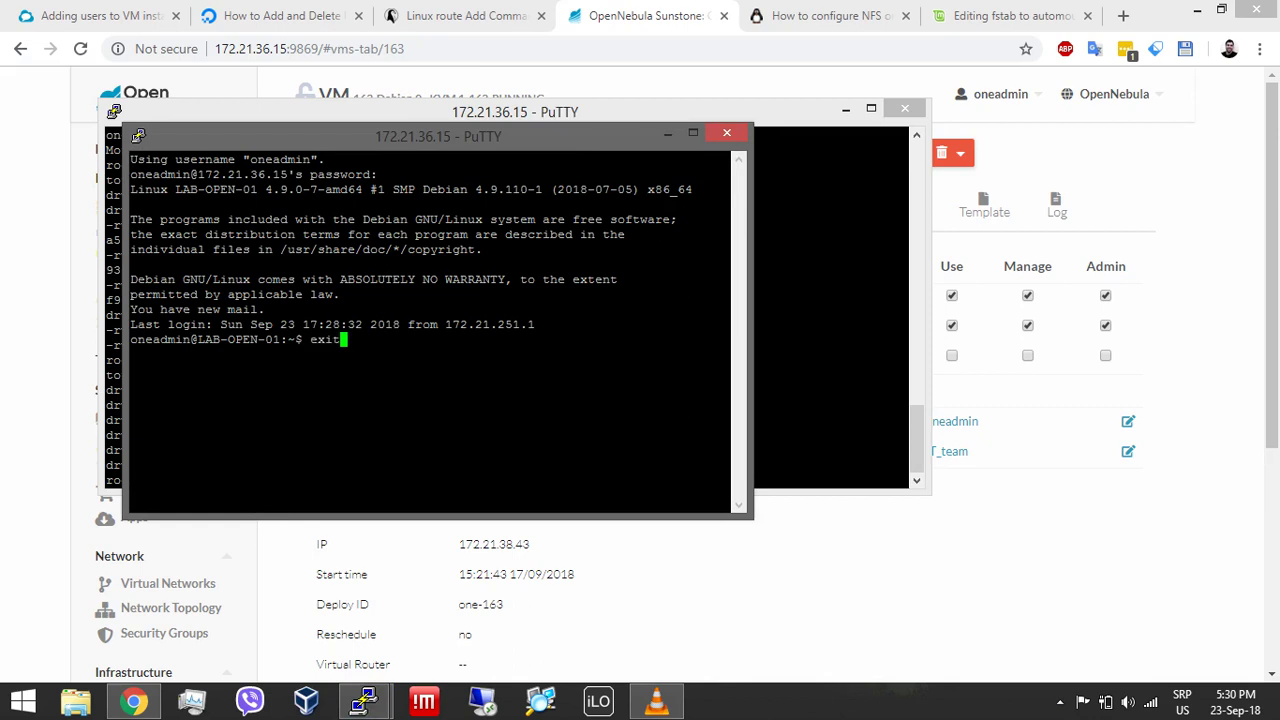
key("Up")
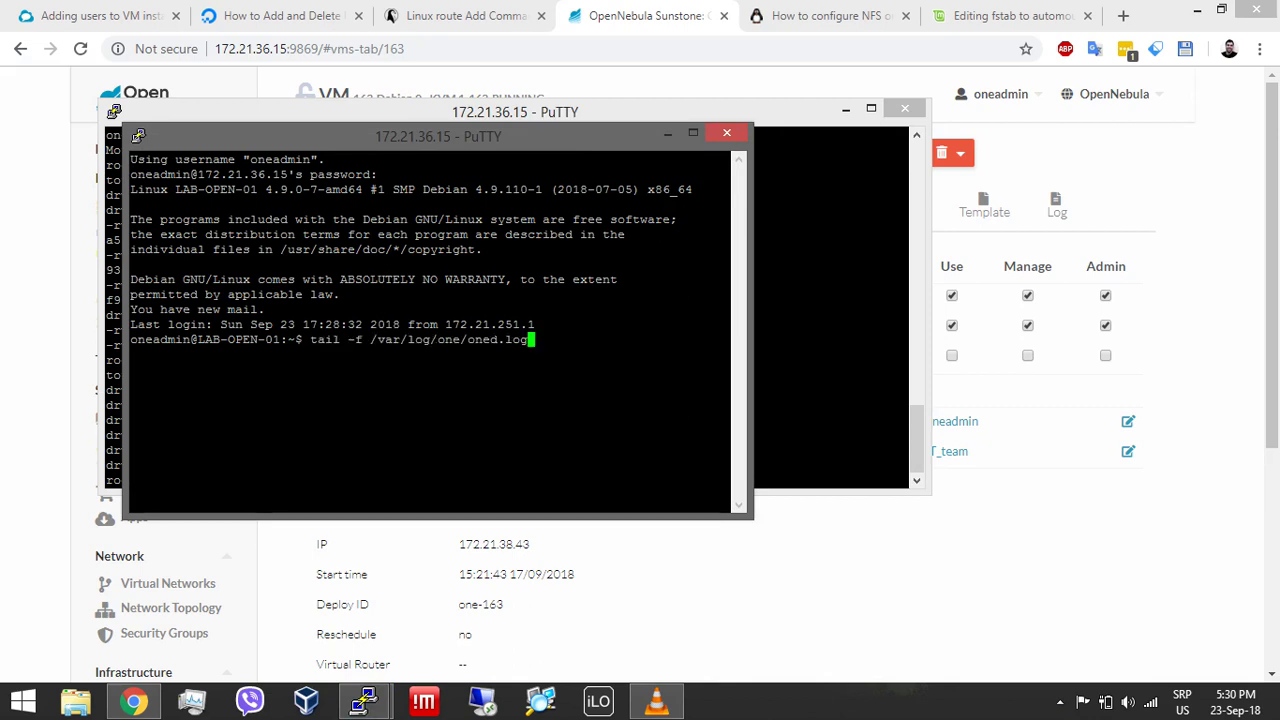
left_click_drag(751, 330, 1277, 330)
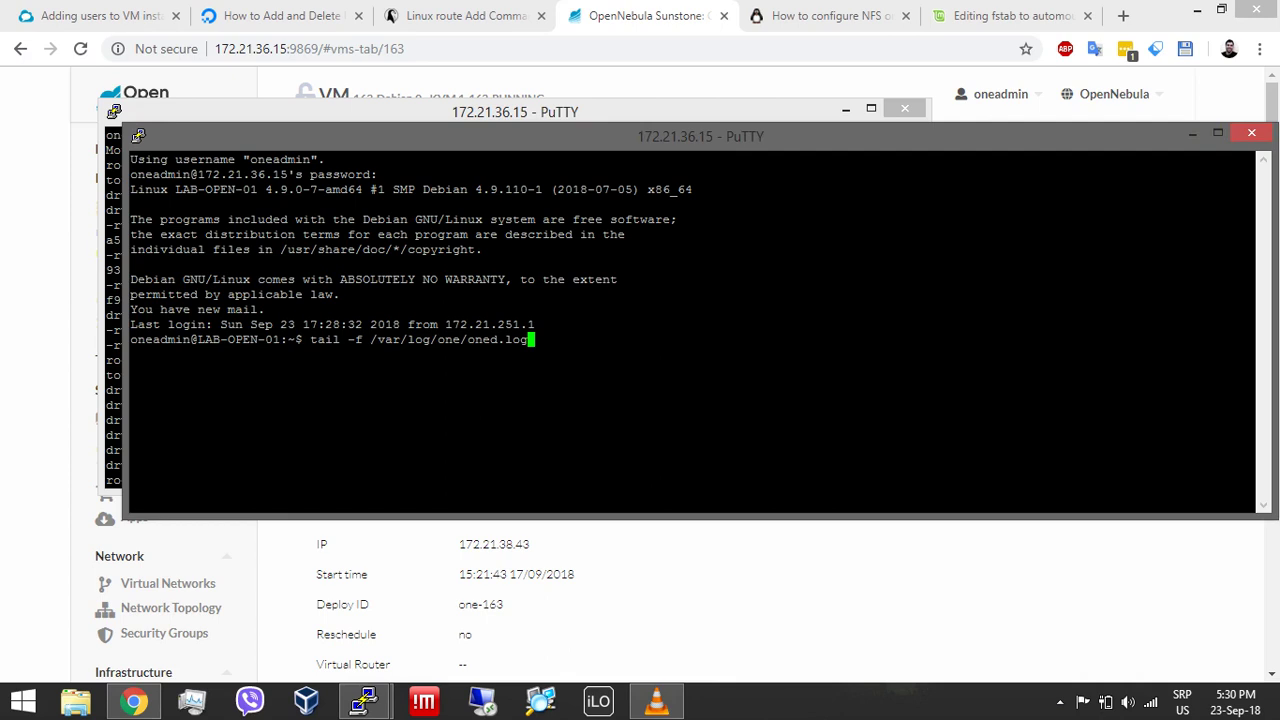
left_click_drag(122, 320, 2, 320)
left_click_drag(640, 122, 646, 440)
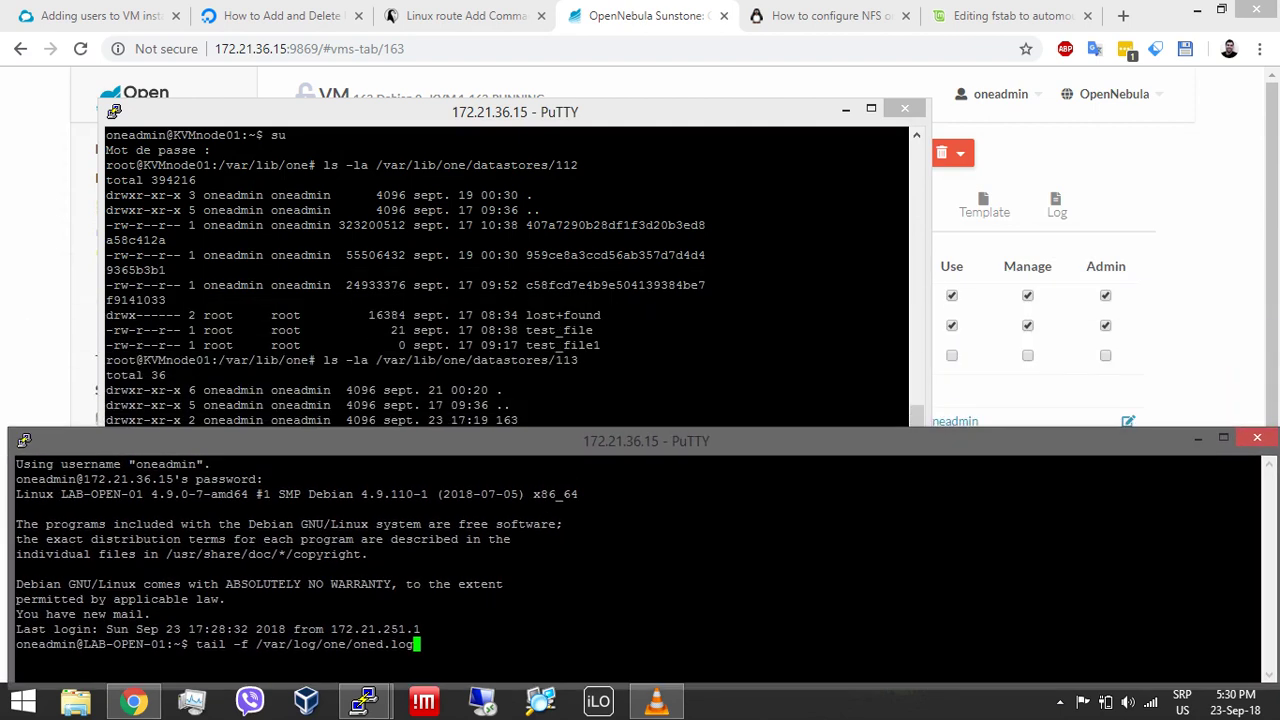
key("Return")
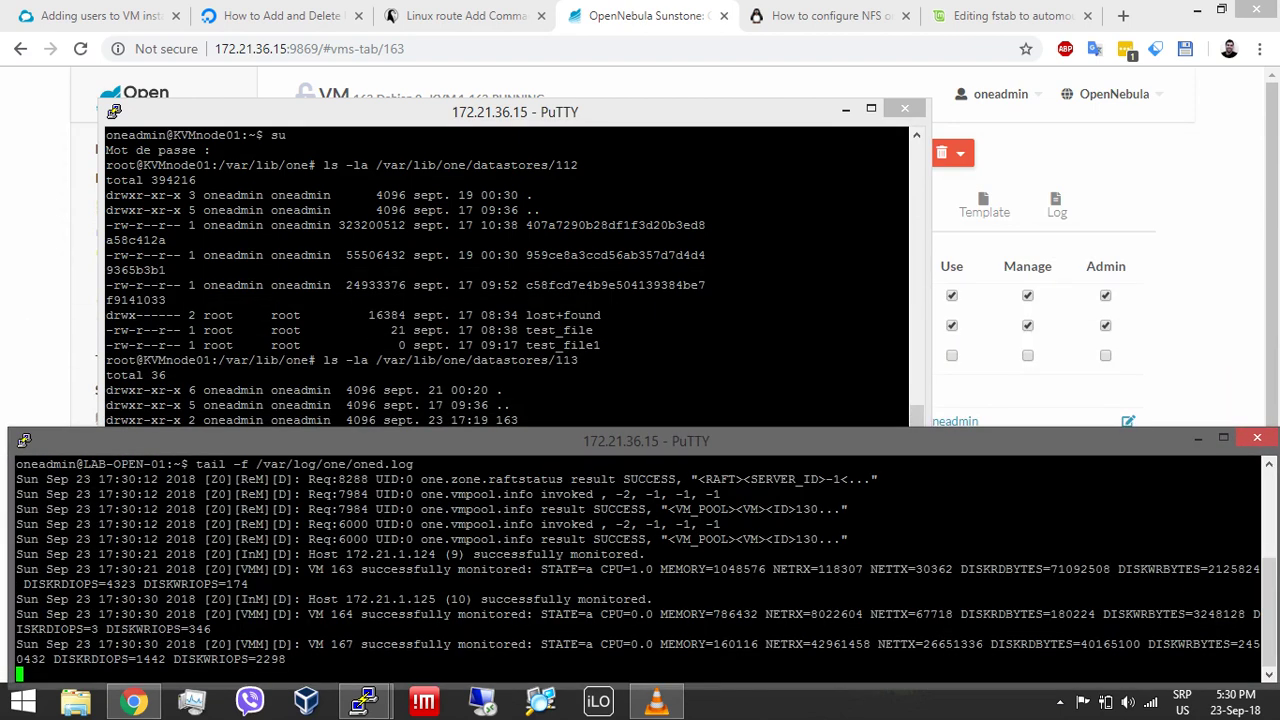
Open a third PuTTY session to Opennebula Frontend and log in with the account password.
right_click(363, 702)
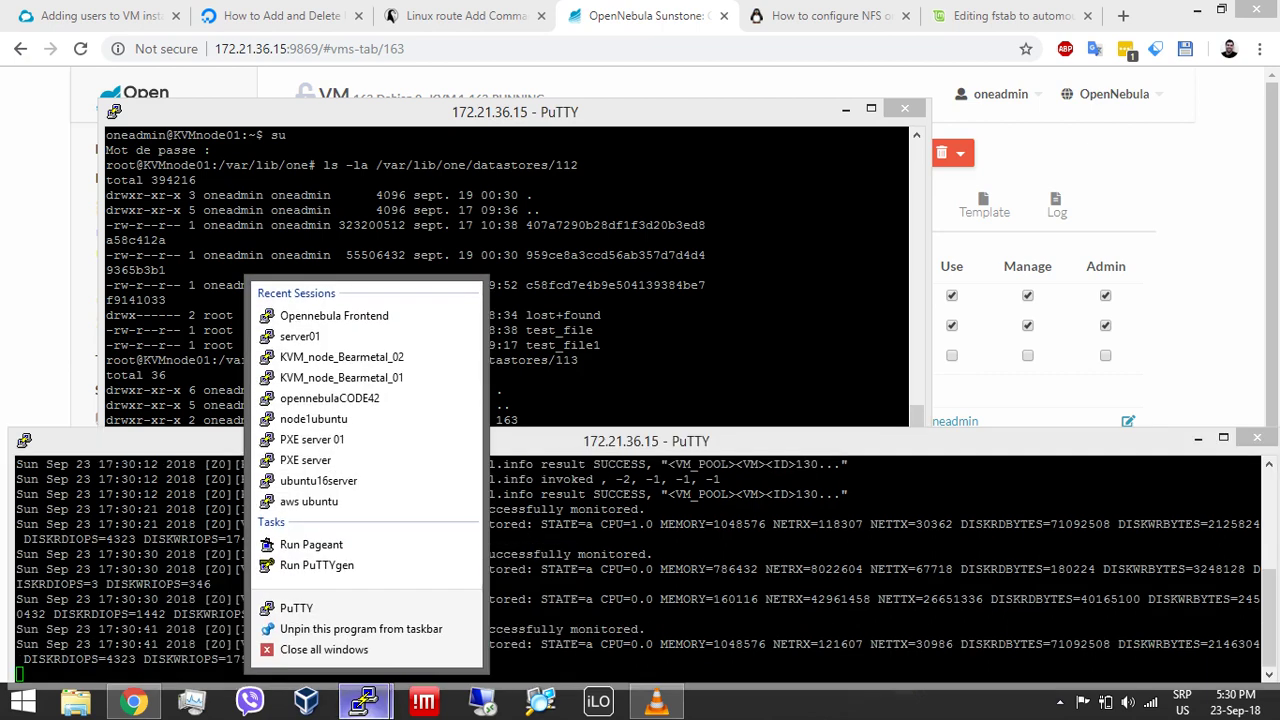
left_click(340, 316)
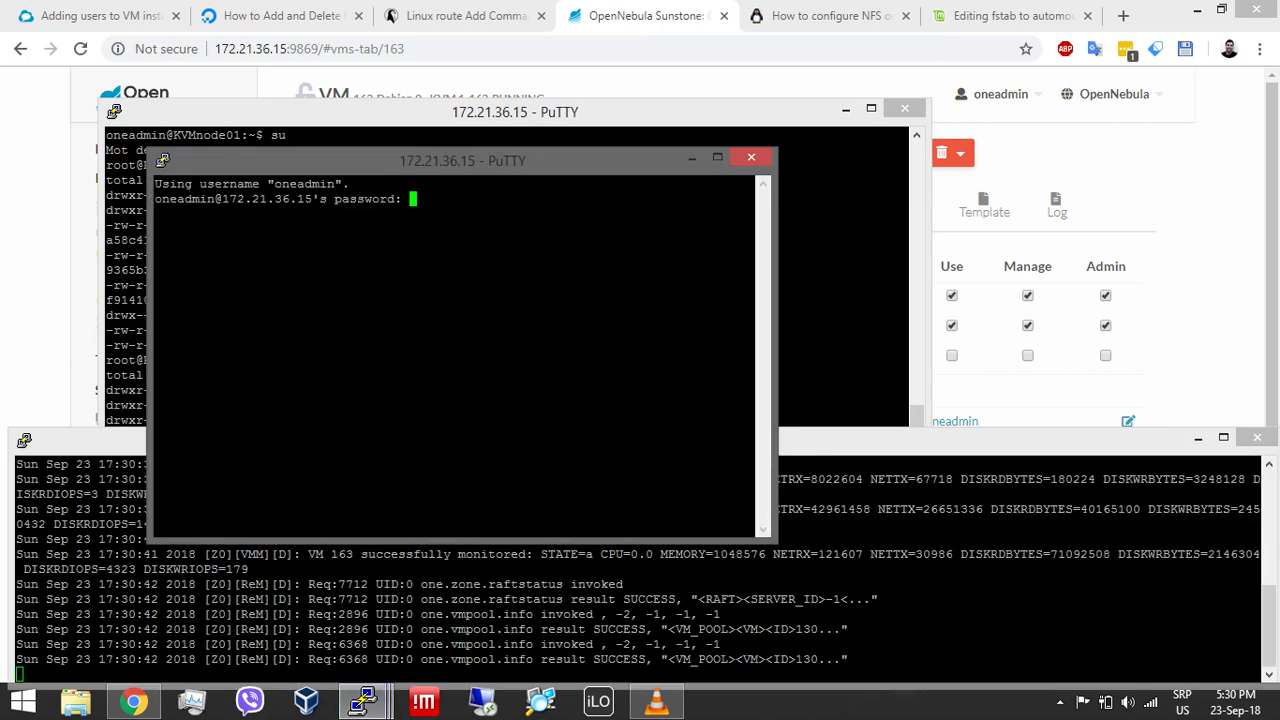
key("Return")
Follow /var/log/one/host_error.log with tail -f in the third terminal and move its window clear of the oned.log output.
type("tail -f /var/log/one/oned.log")
key("BackSpace")
key("BackSpace")
key("BackSpace")
key("BackSpace")
key("BackSpace")
key("BackSpace")
key("BackSpace")
key("BackSpace")
key("BackSpace")
key("BackSpace")
key("BackSpace")
key("BackSpace")
key("BackSpace")
key("BackSpace")
key("BackSpace")
key("BackSpace")
key("BackSpace")
key("BackSpace")
key("BackSpace")
key("BackSpace")
type("exit")
key("Up")
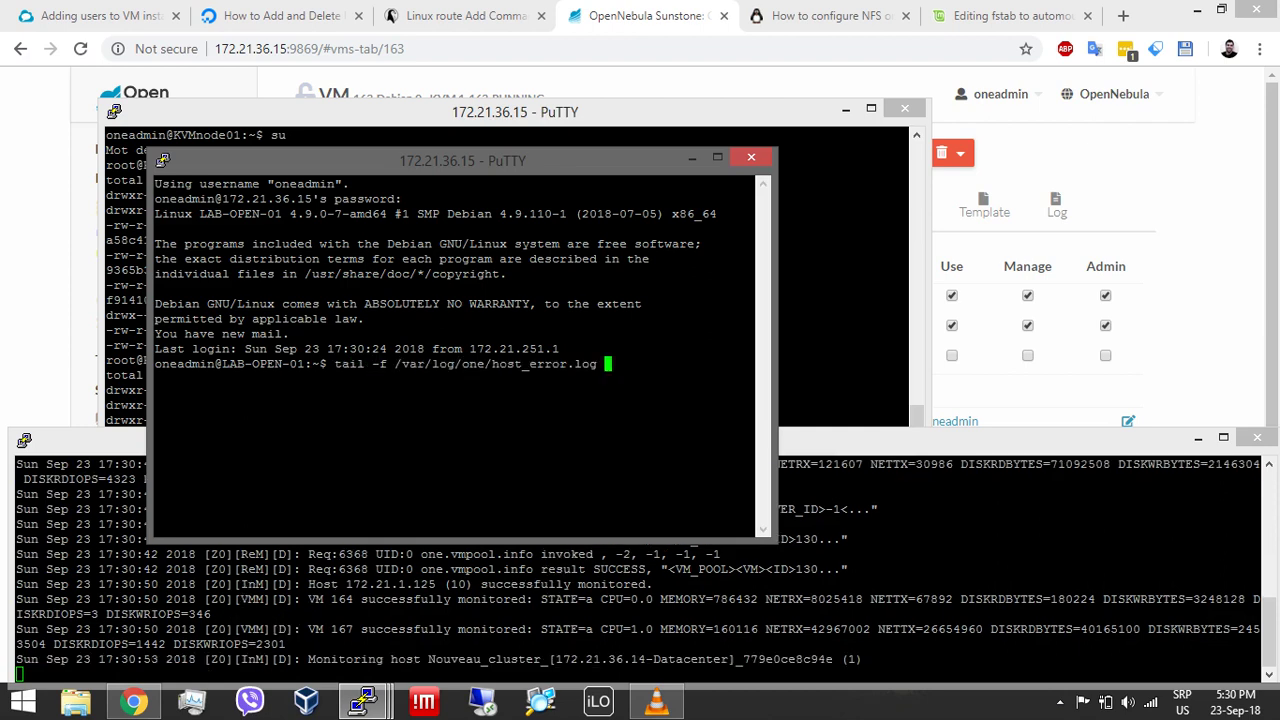
key("Return")
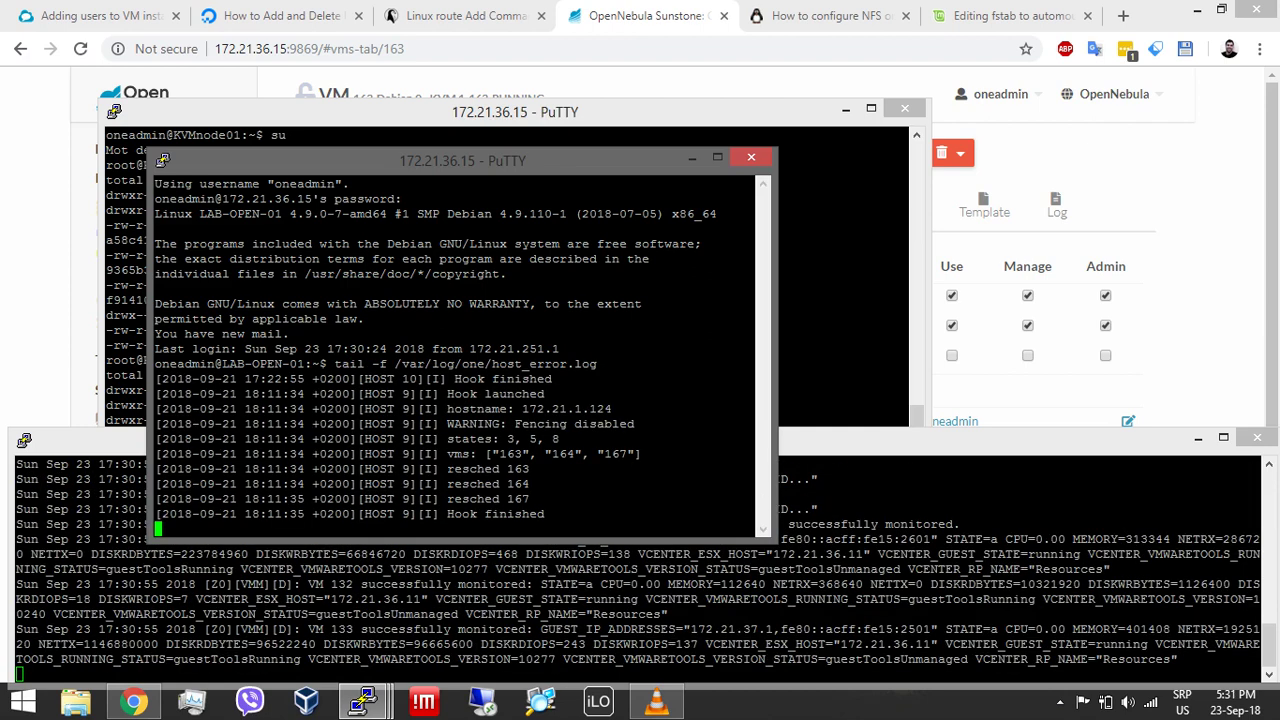
left_click_drag(462, 160, 318, 17)
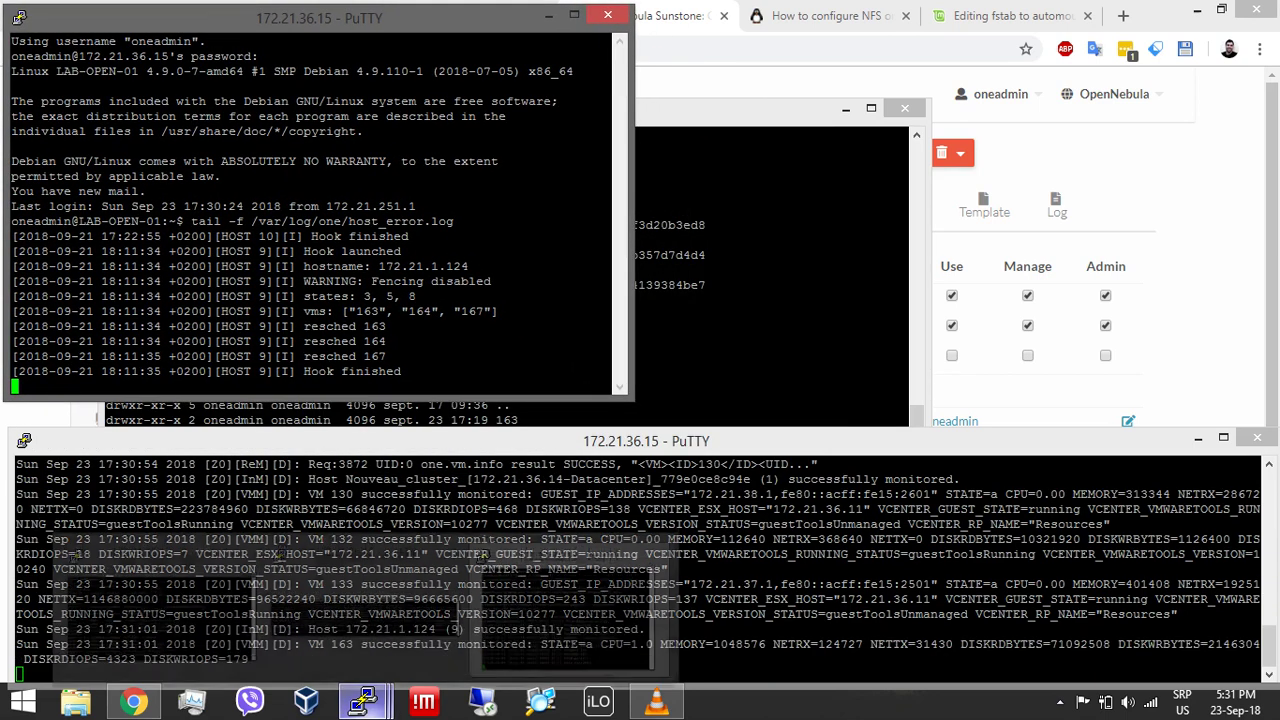
Open a fourth PuTTY session to Opennebula Frontend and log in with the account password.
right_click(362, 700)
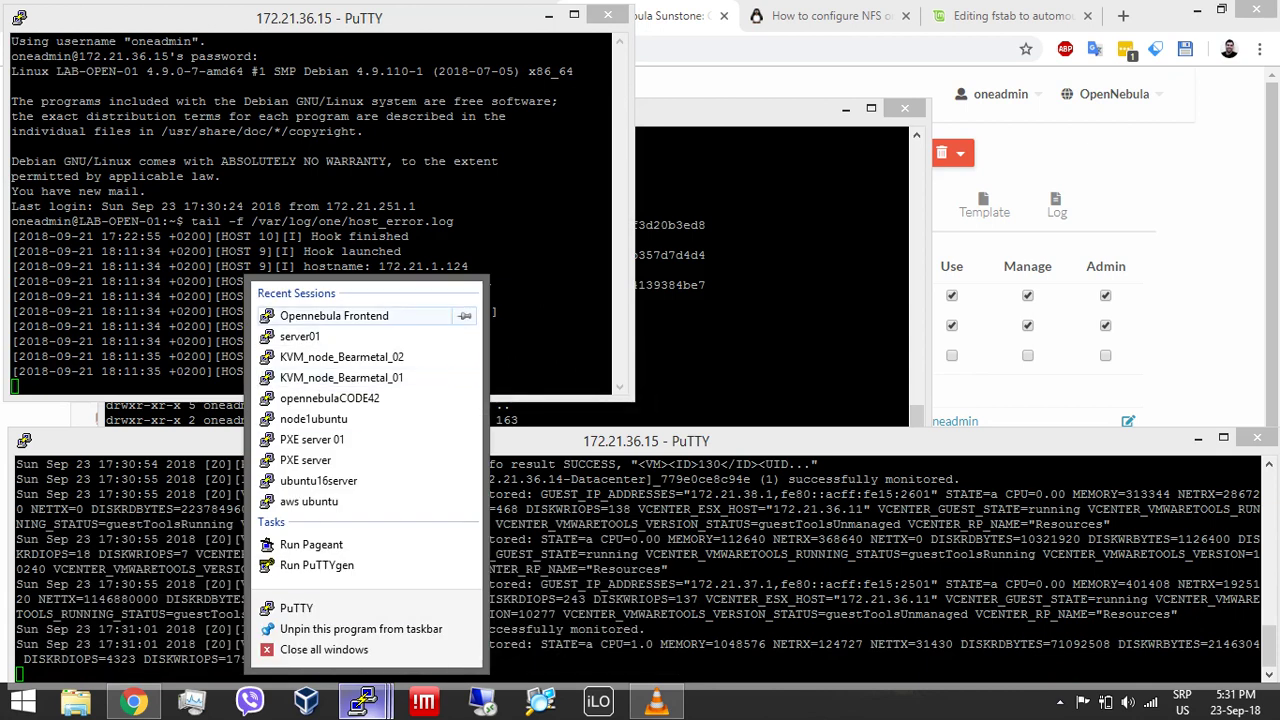
left_click(335, 316)
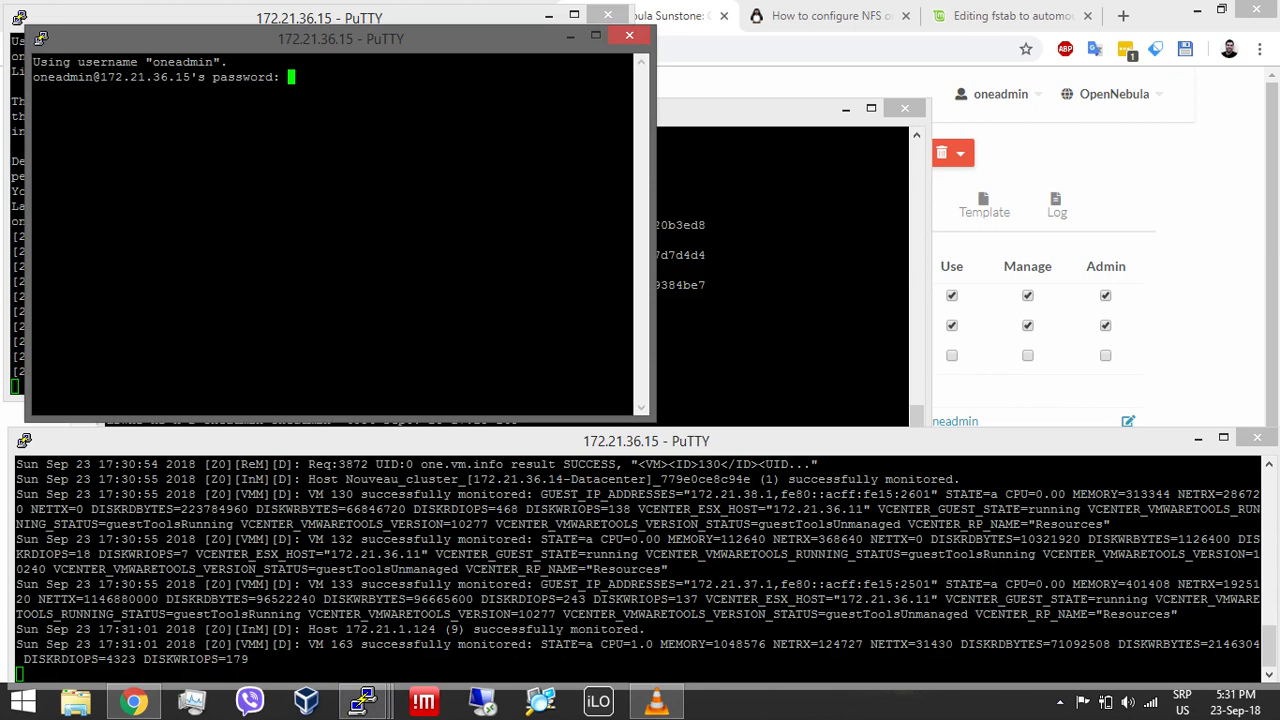
key("Return")
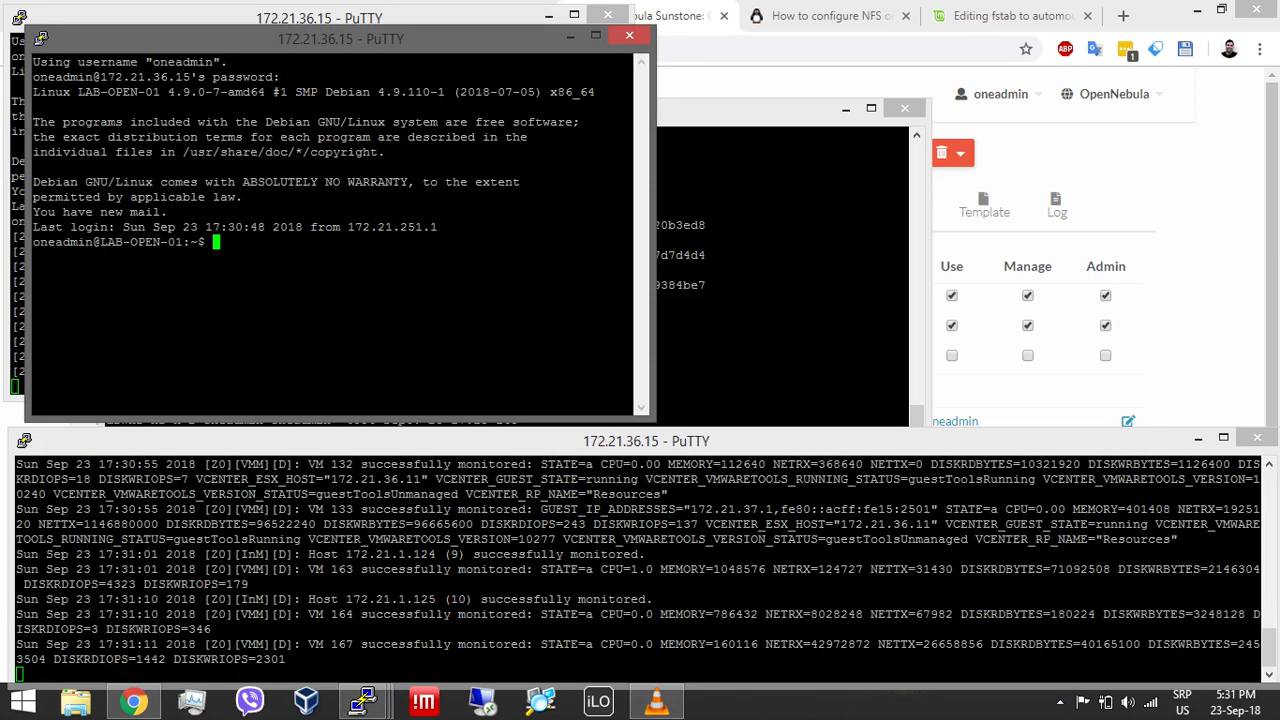
Follow /var/log/one/163.log with tail -f in the fourth terminal and place its window beside the host_error.log terminal.
type("tail -f /var/log/one/oned.log")
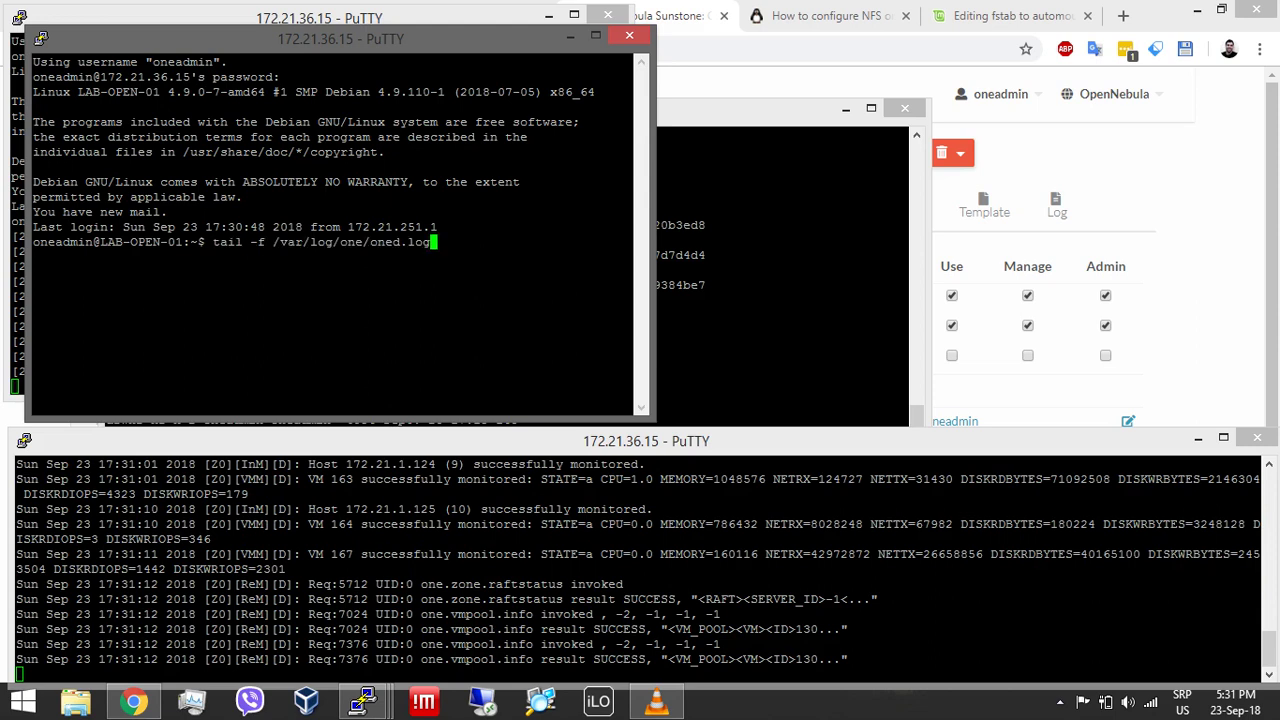
key("BackSpace")
key("BackSpace")
key("BackSpace")
key("BackSpace")
key("BackSpace")
key("BackSpace")
key("BackSpace")
key("BackSpace")
type("163")
key("Tab")
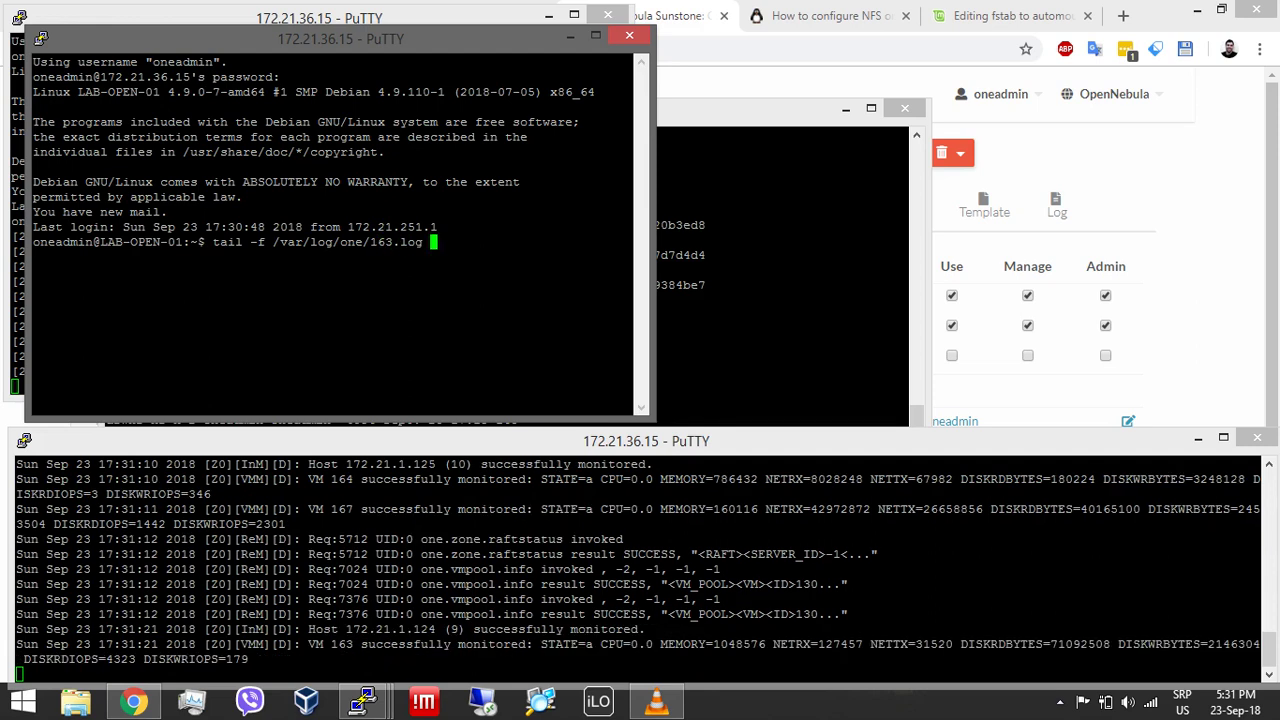
key("Return")
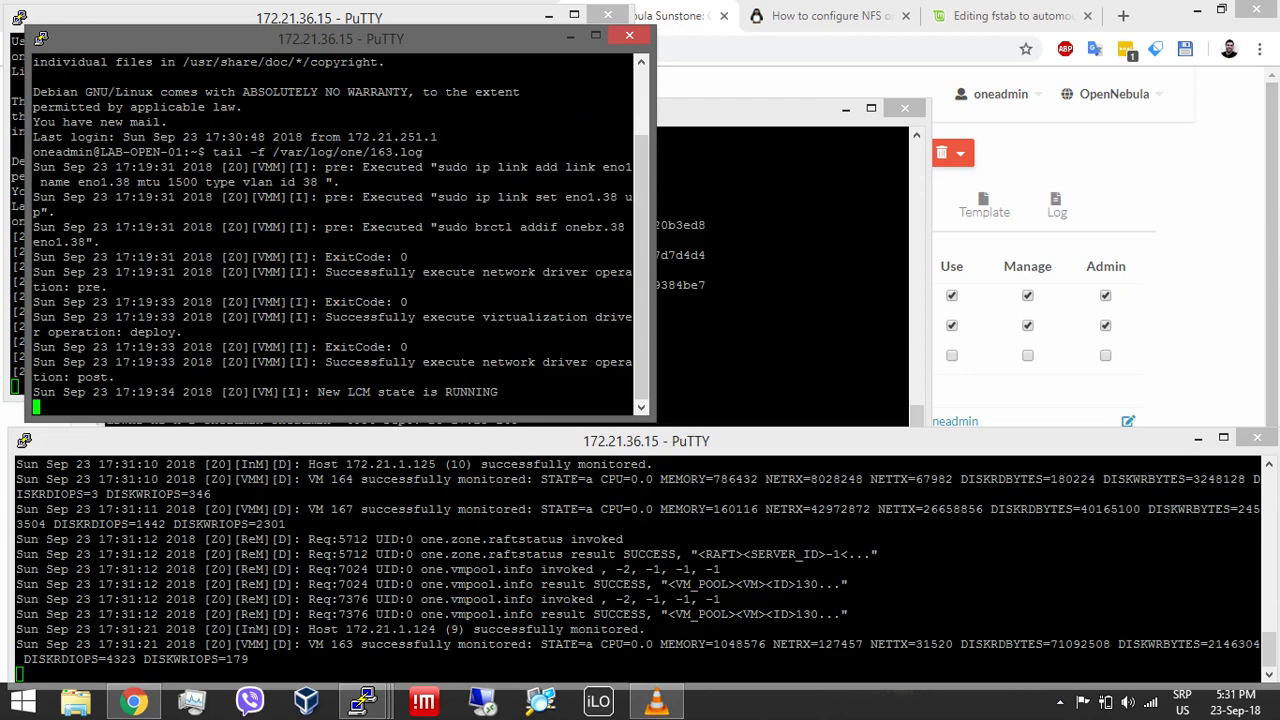
left_click_drag(340, 38, 964, 15)
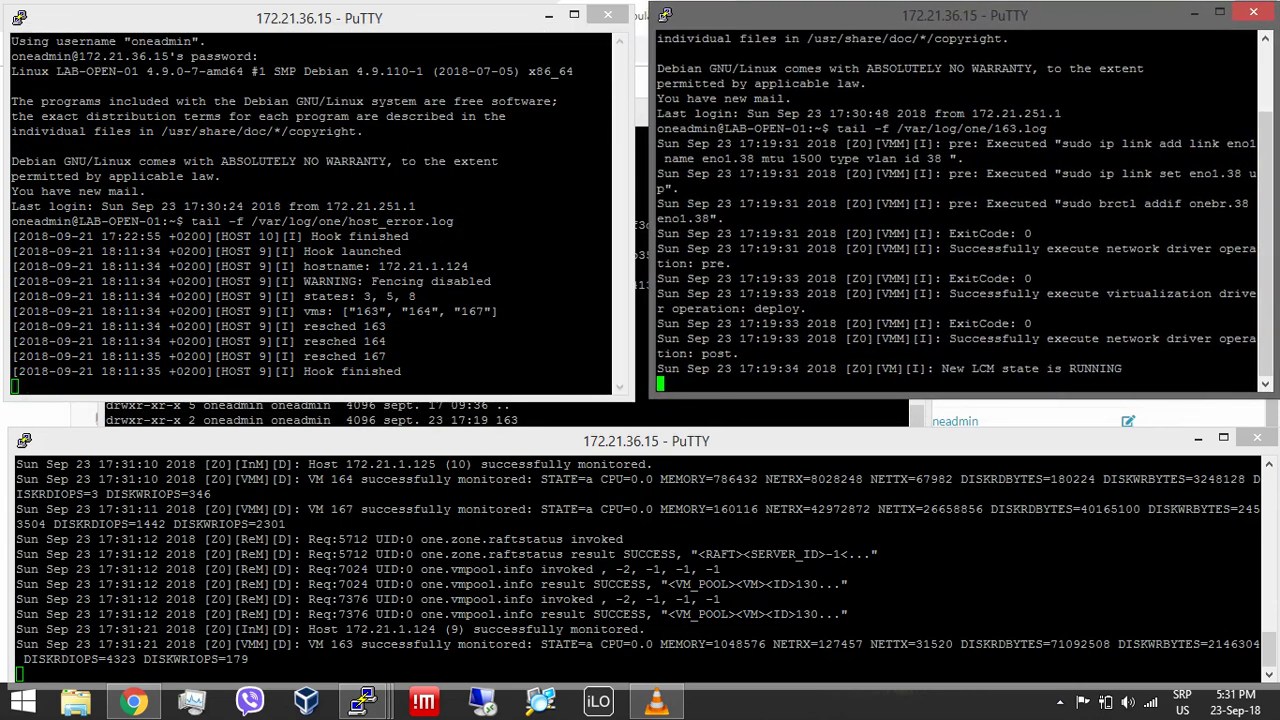
Reboot KVMnode01 from its root shell and close that terminal window.
key("alt+Tab")
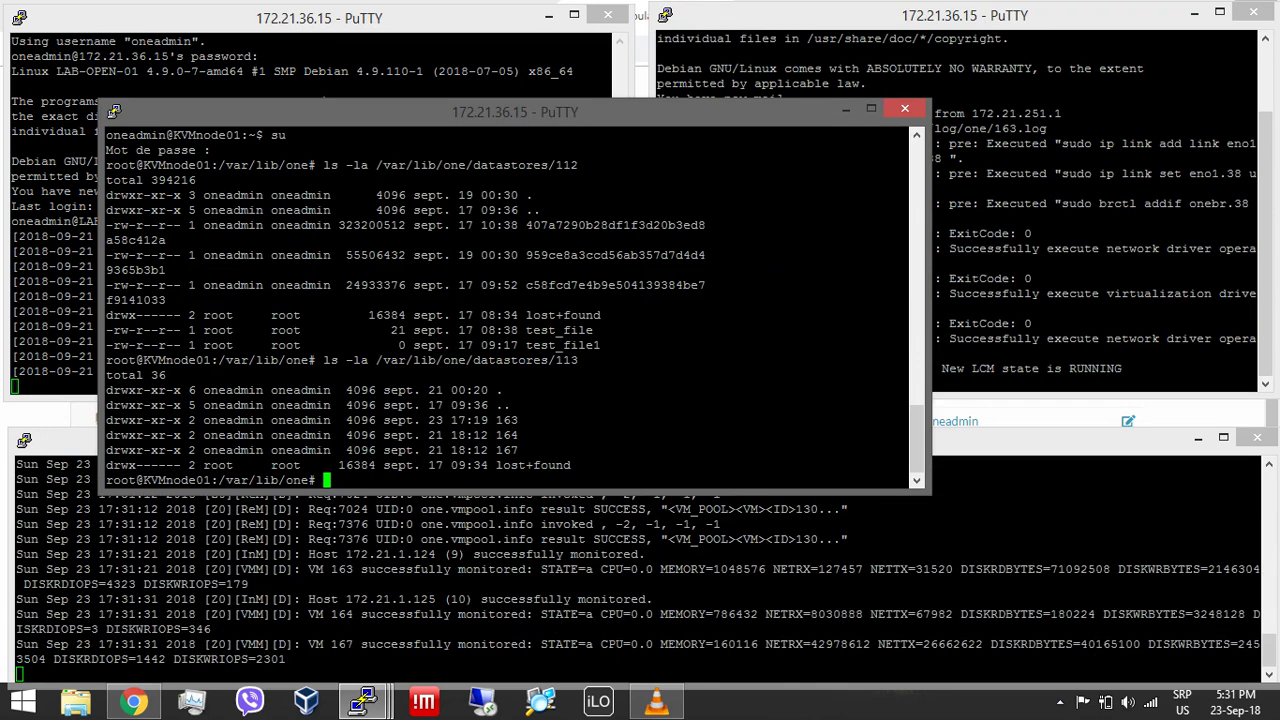
type("reboot")
left_click_drag(136, 480, 211, 480)
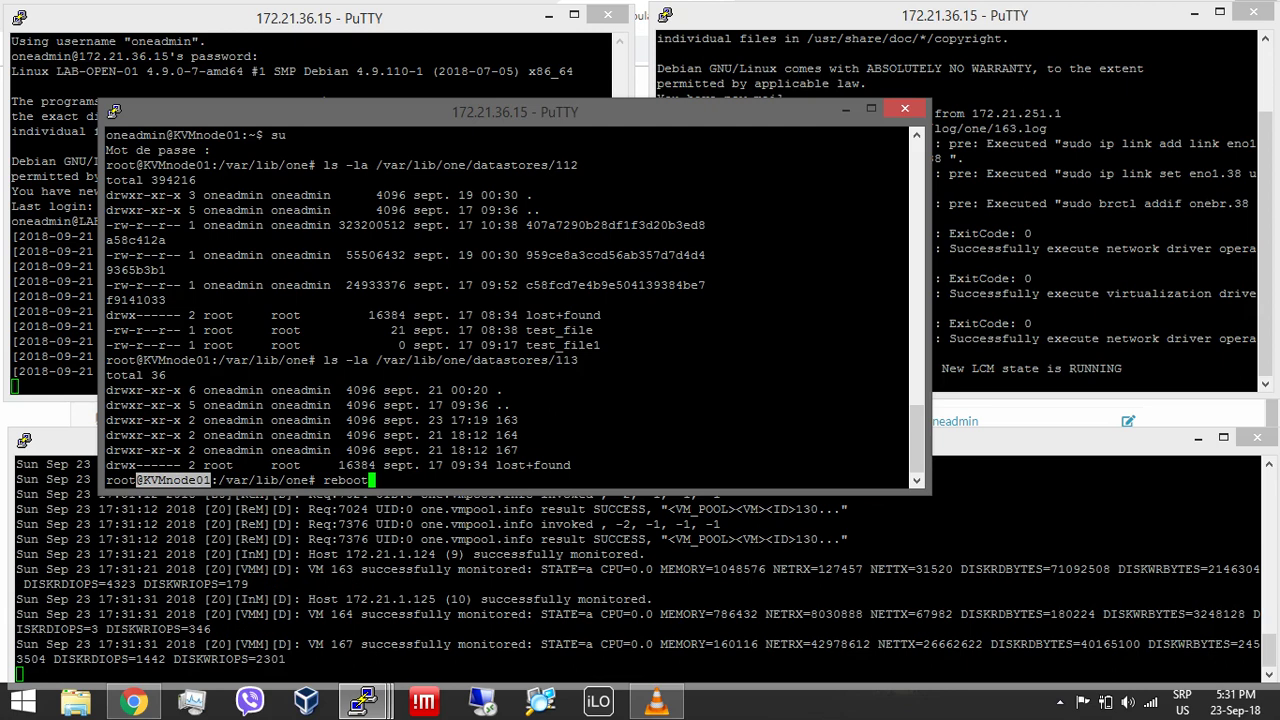
left_click(211, 480)
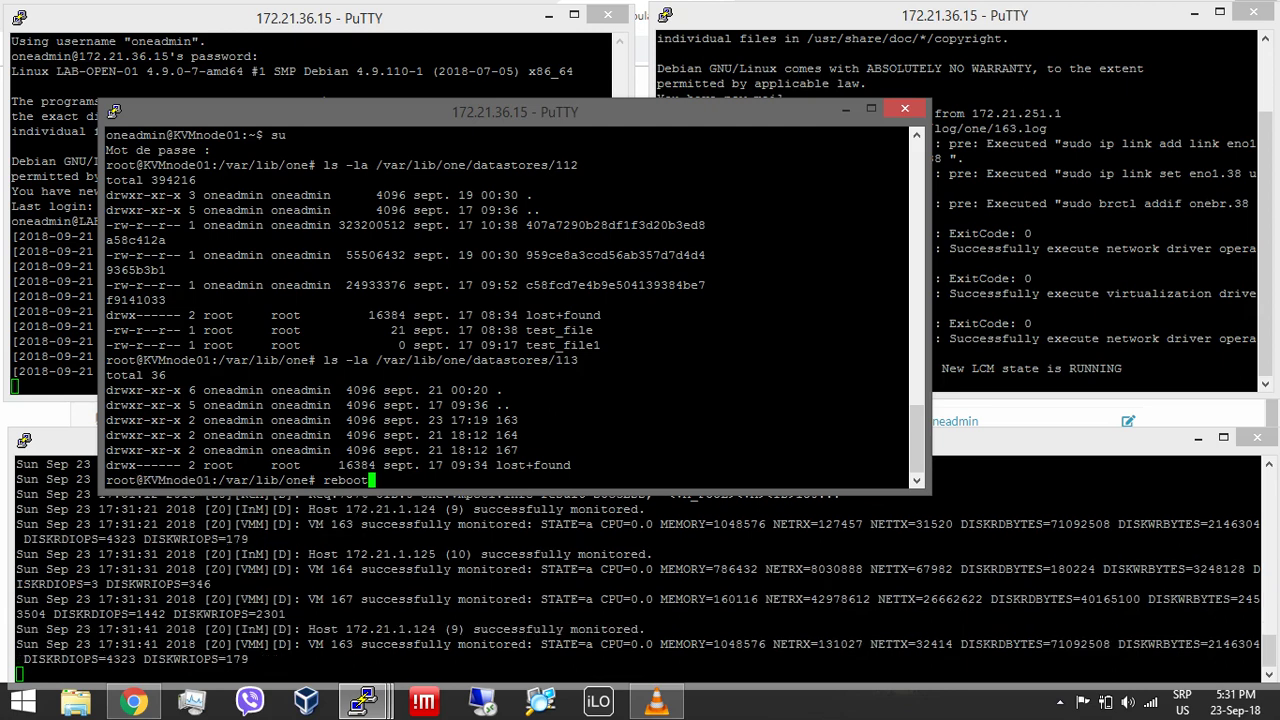
key("Return")
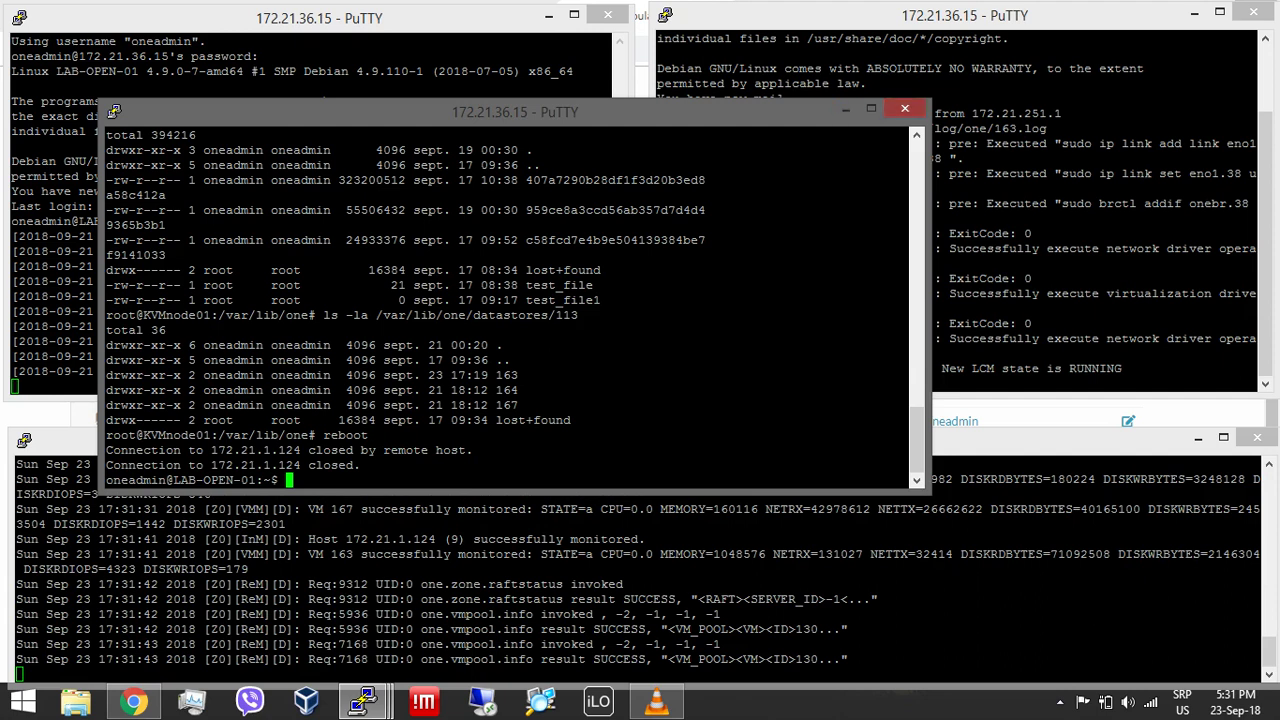
left_click(904, 108)
key("Return")
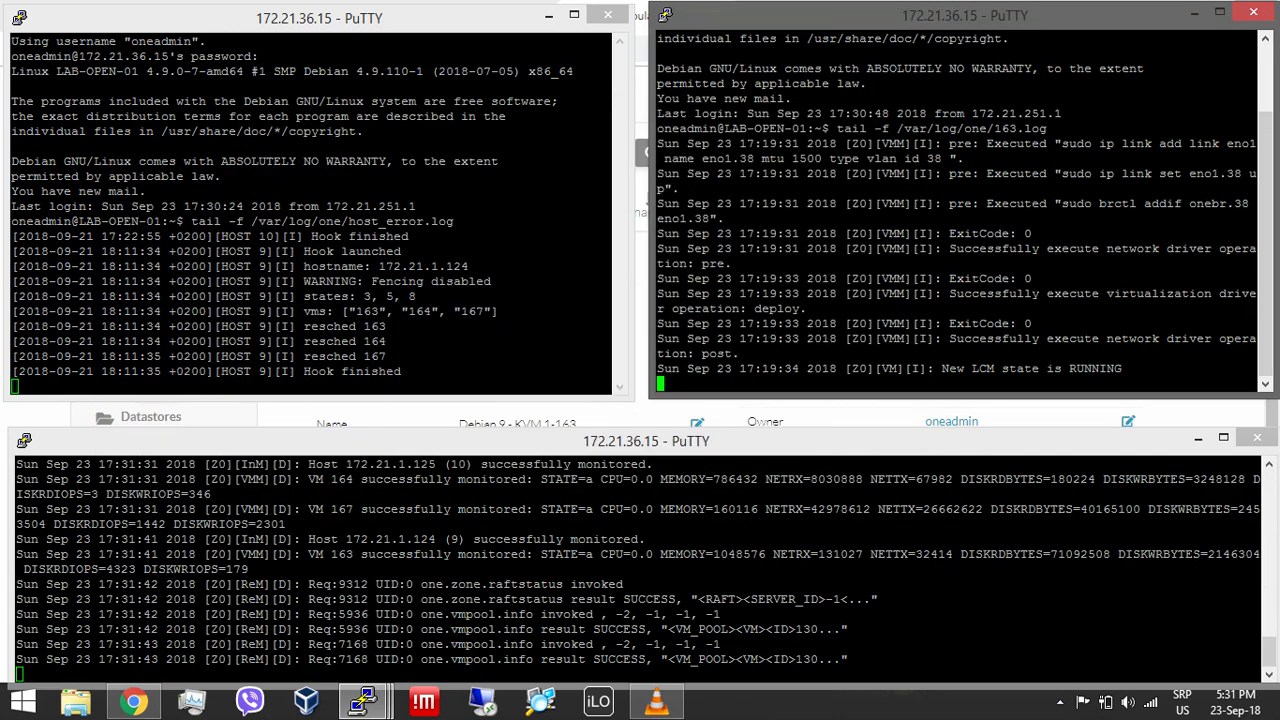
Add two blank lines below the current output in both the host_error.log and 163.log terminals.
left_click(15, 386)
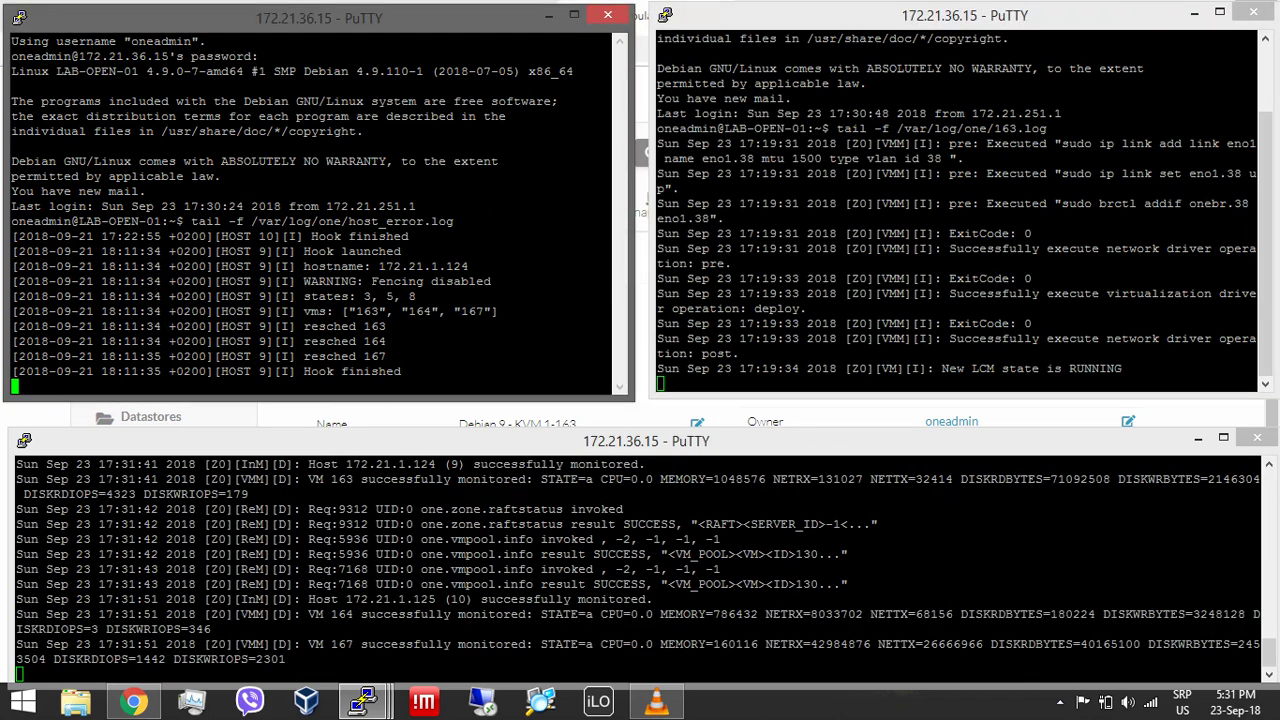
key("Return")
key("Return")
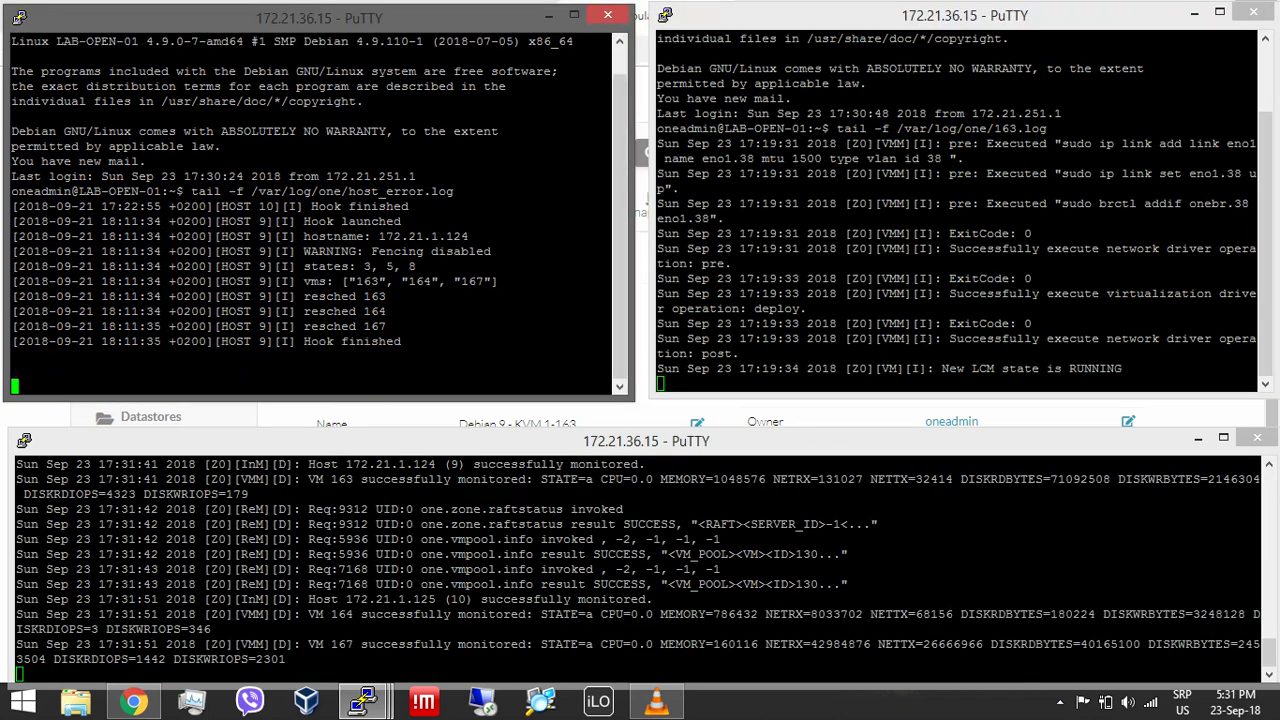
left_click(660, 383)
key("Return")
key("Return")
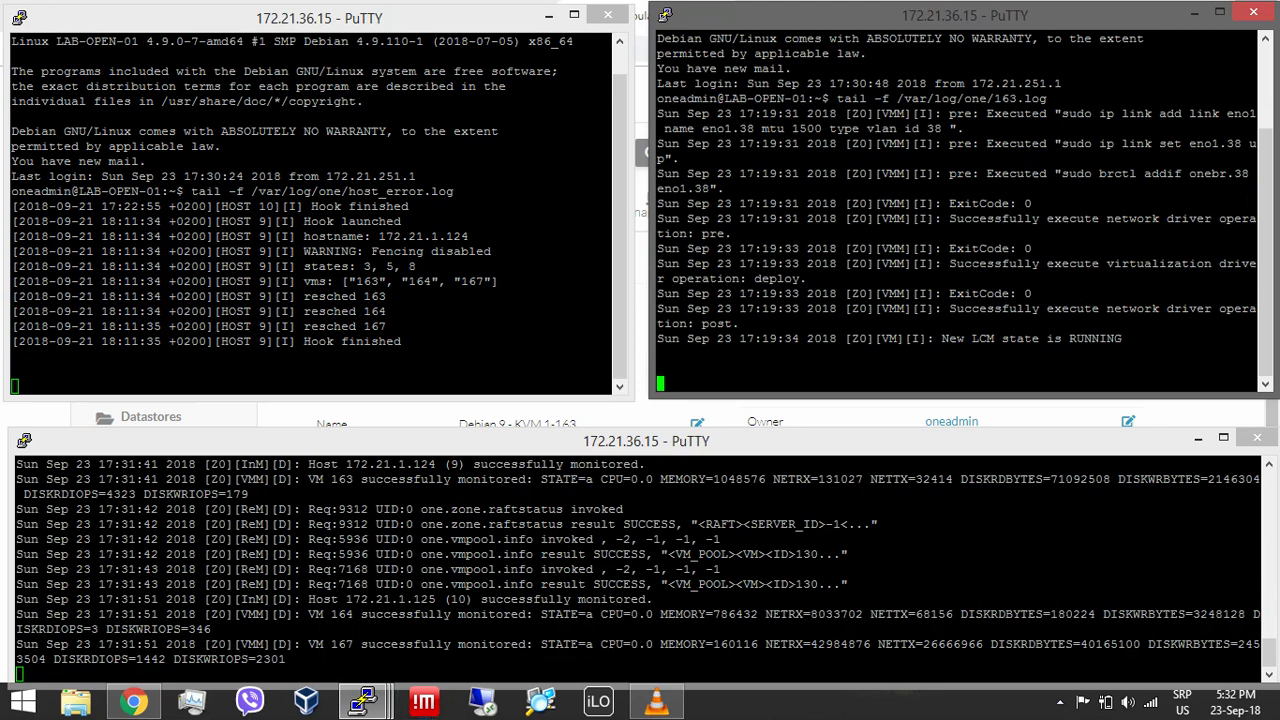
Open another PuTTY session to Opennebula Frontend, place it above the oned.log output, and log in with the account password.
mouse_move(365, 705)
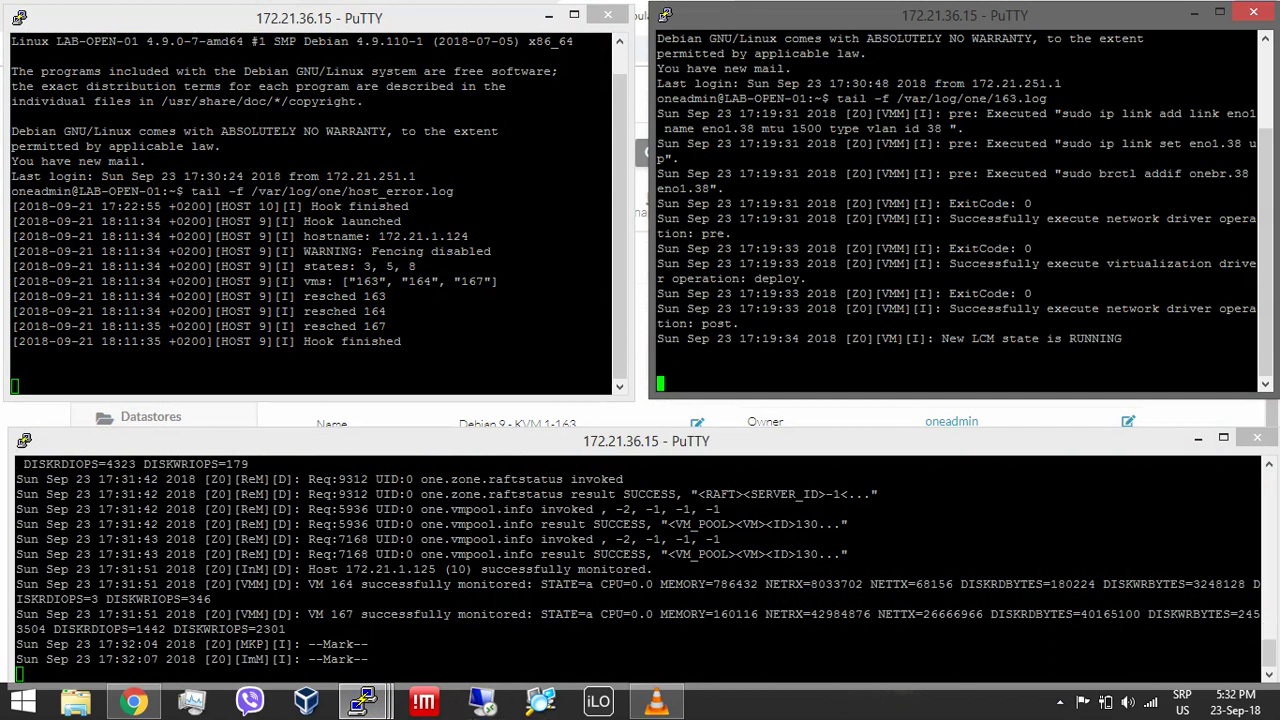
mouse_move(656, 702)
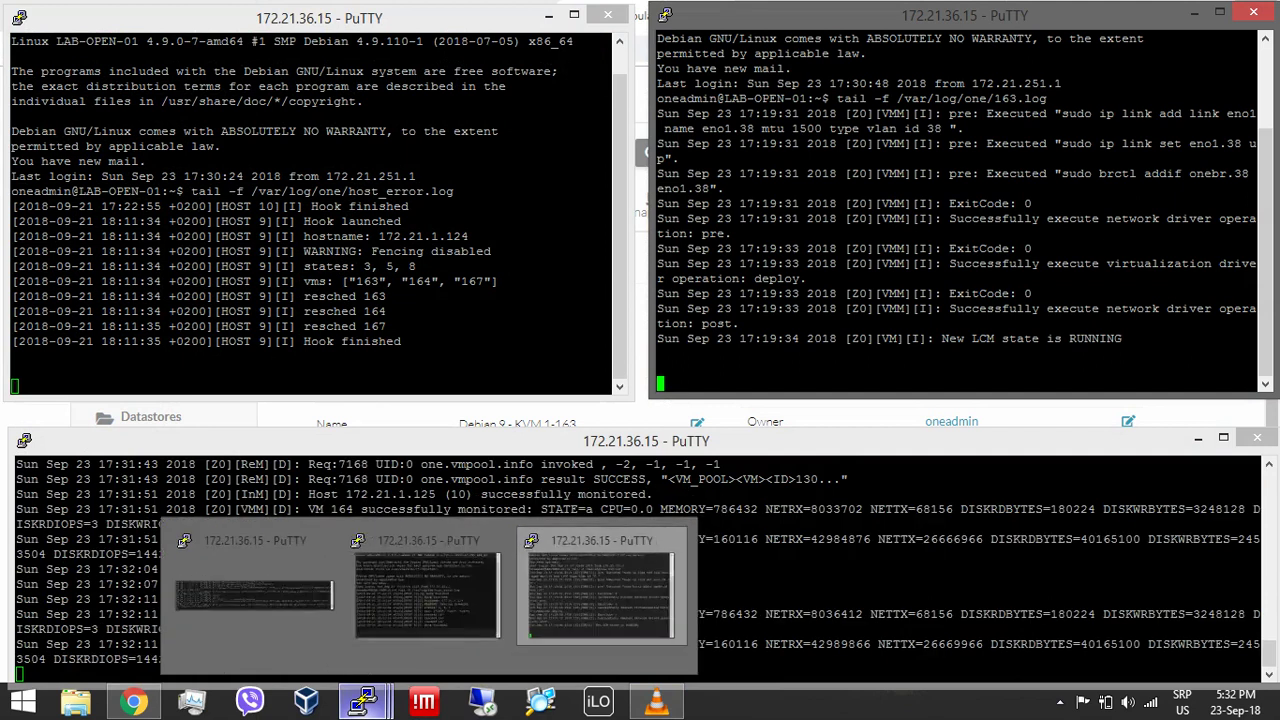
right_click(363, 702)
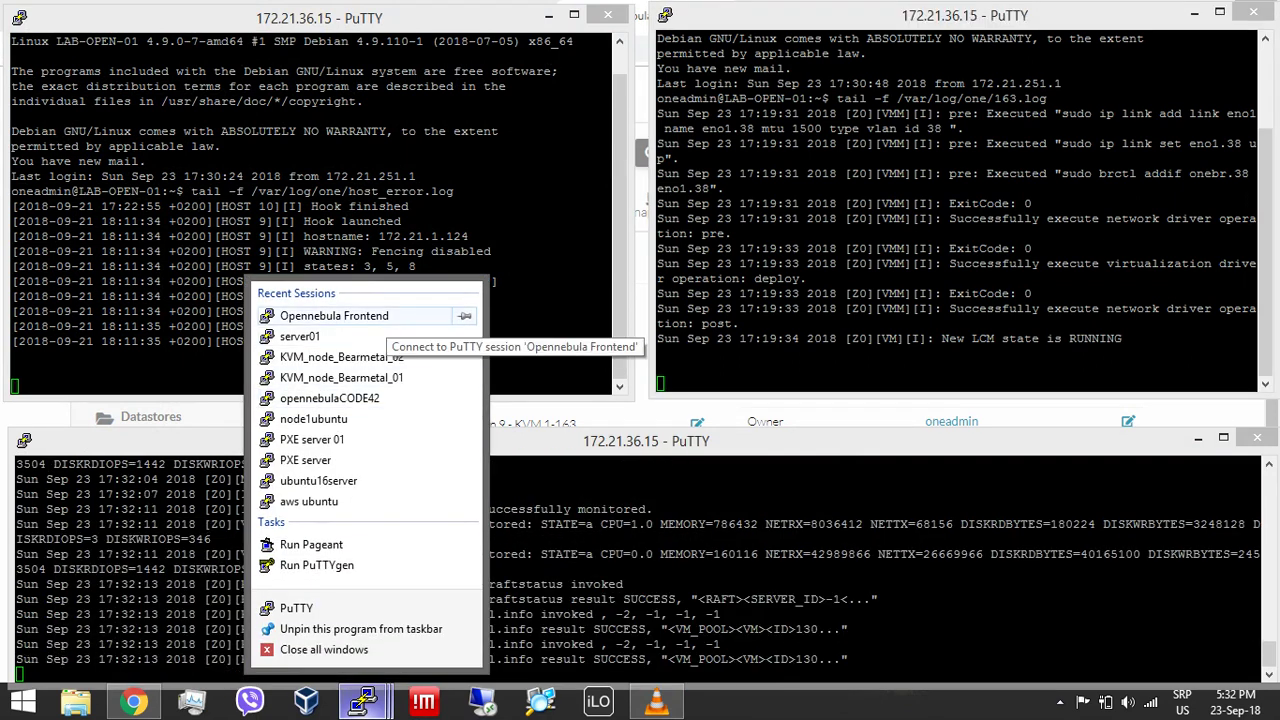
left_click(390, 320)
left_click_drag(340, 38, 545, 14)
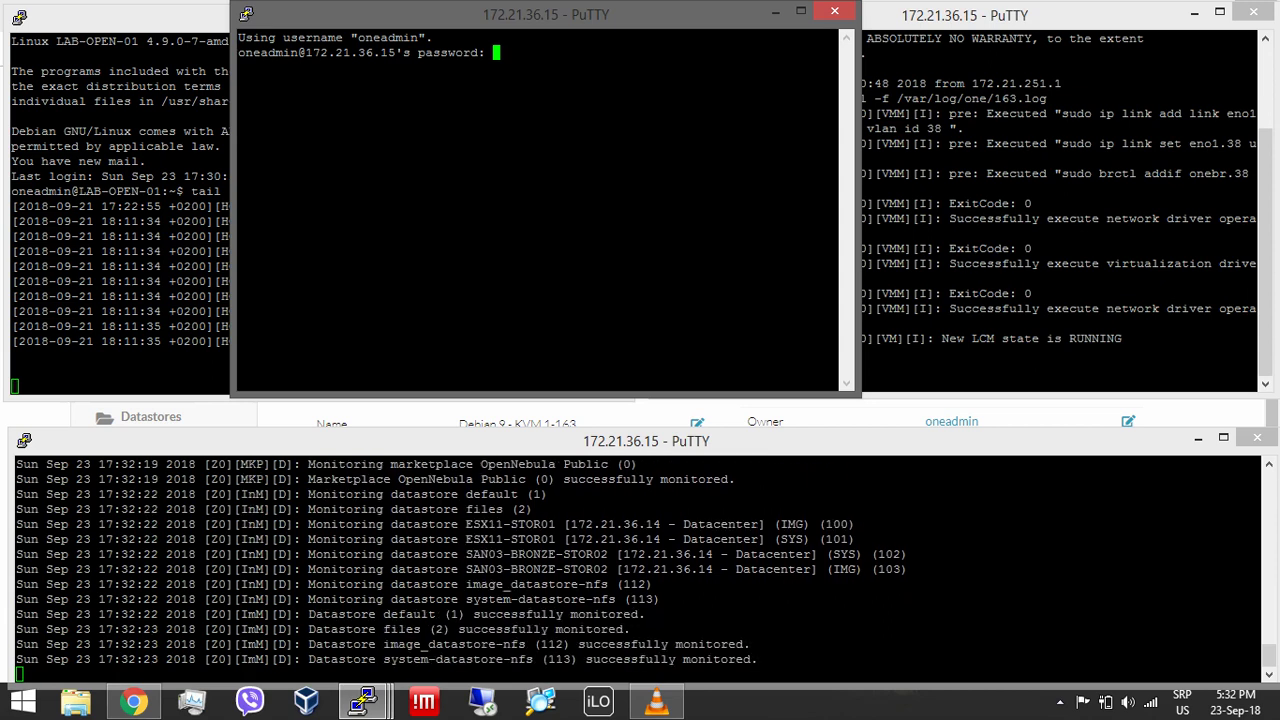
key("Return")
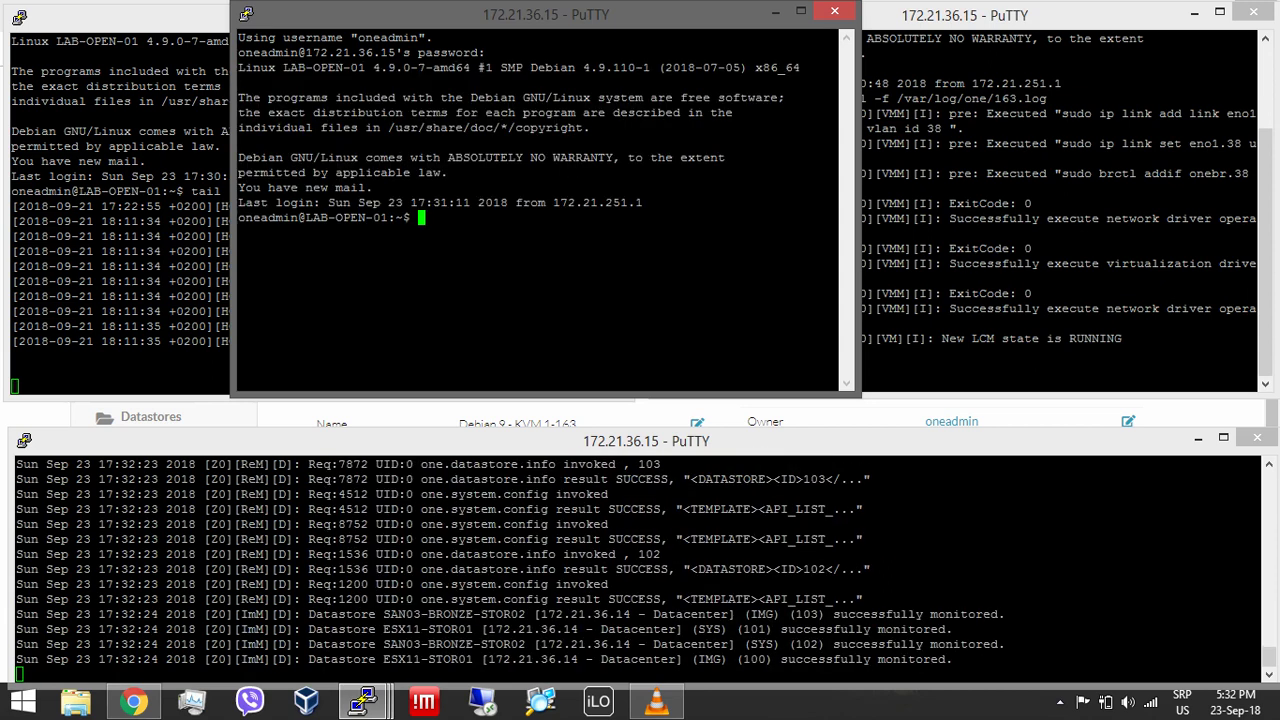
Open /etc/one/oned.conf in nano and search for ft/host_error.rb.
type("o /etc/one")
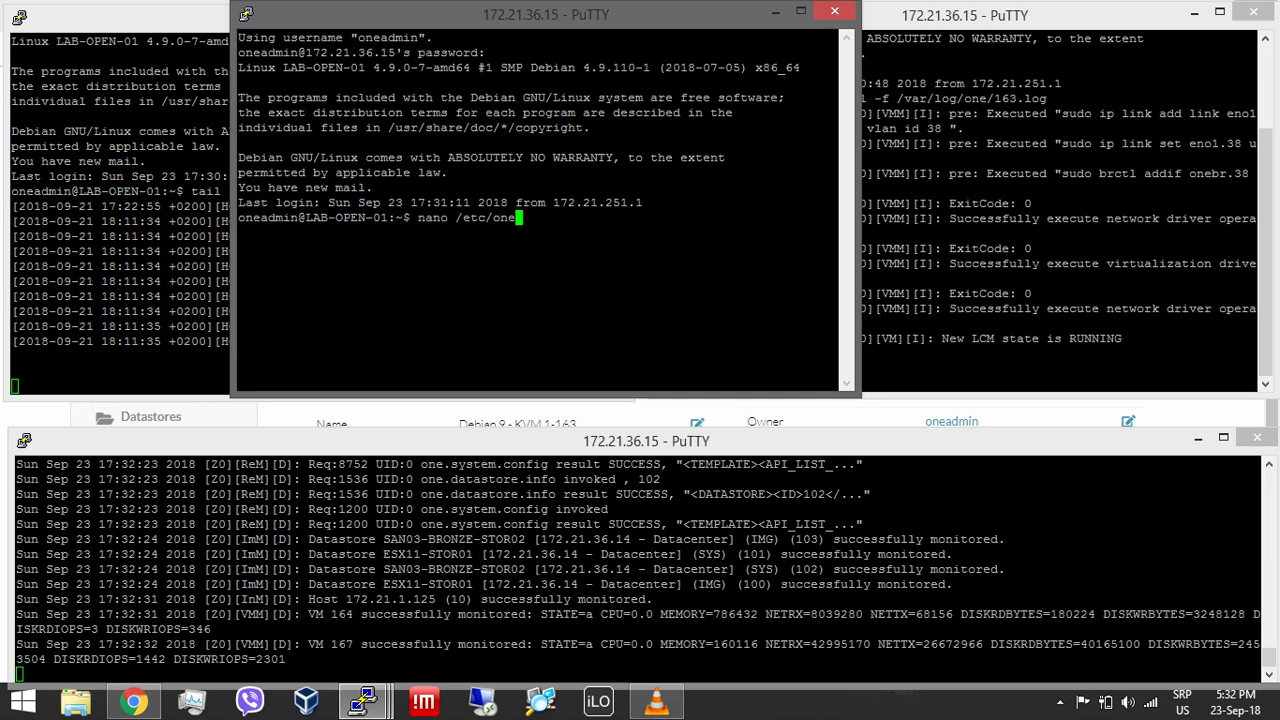
type("/oned.conf")
key("Return")
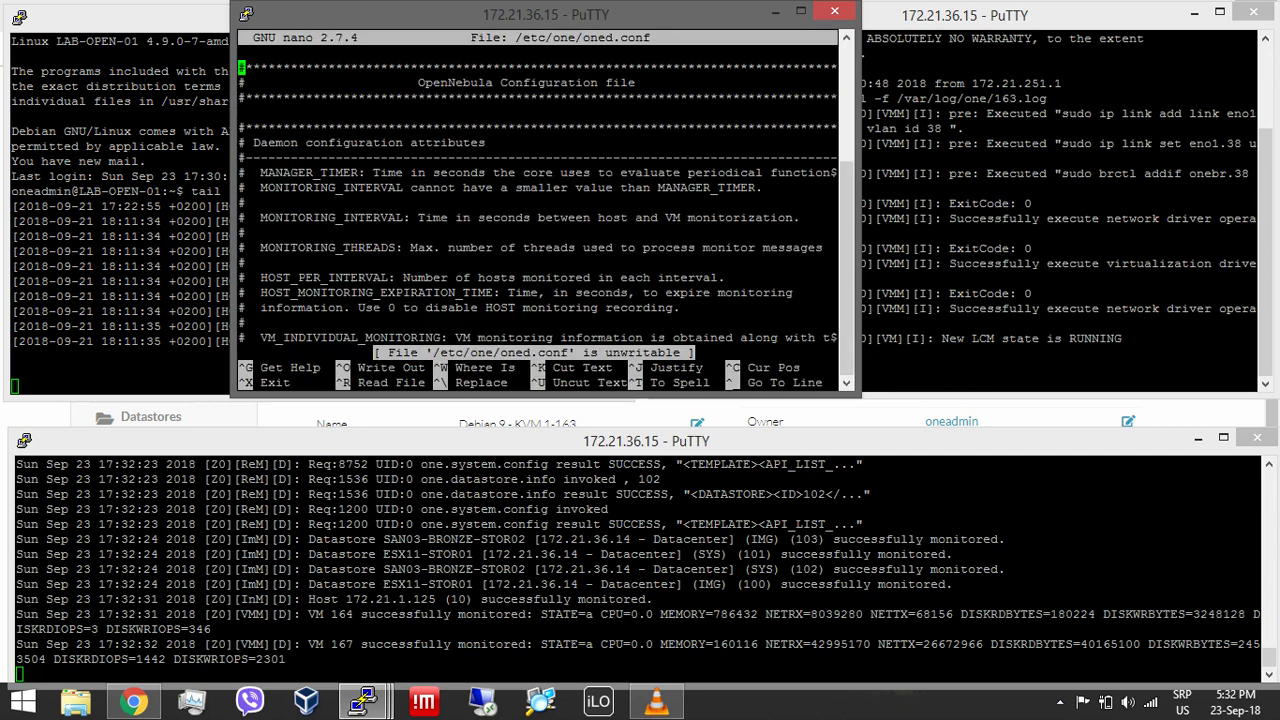
key("ctrl+w")
type("ft/host_error.rb")
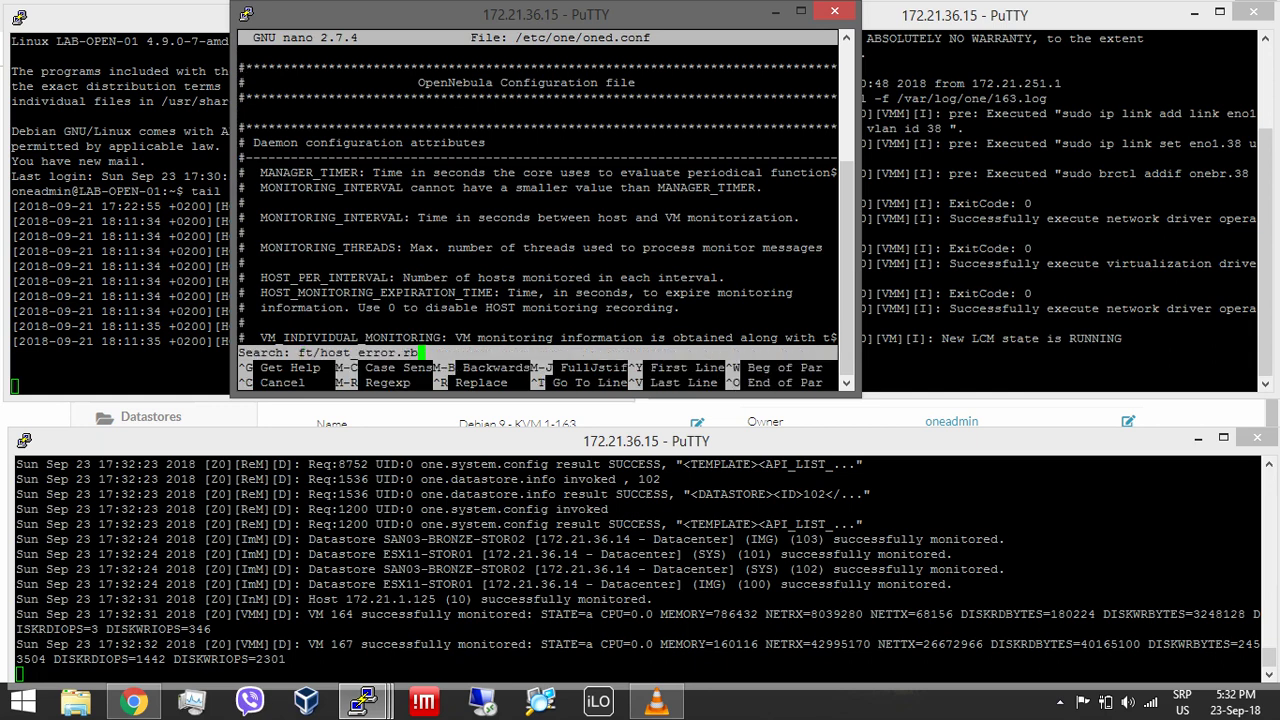
key("Return")
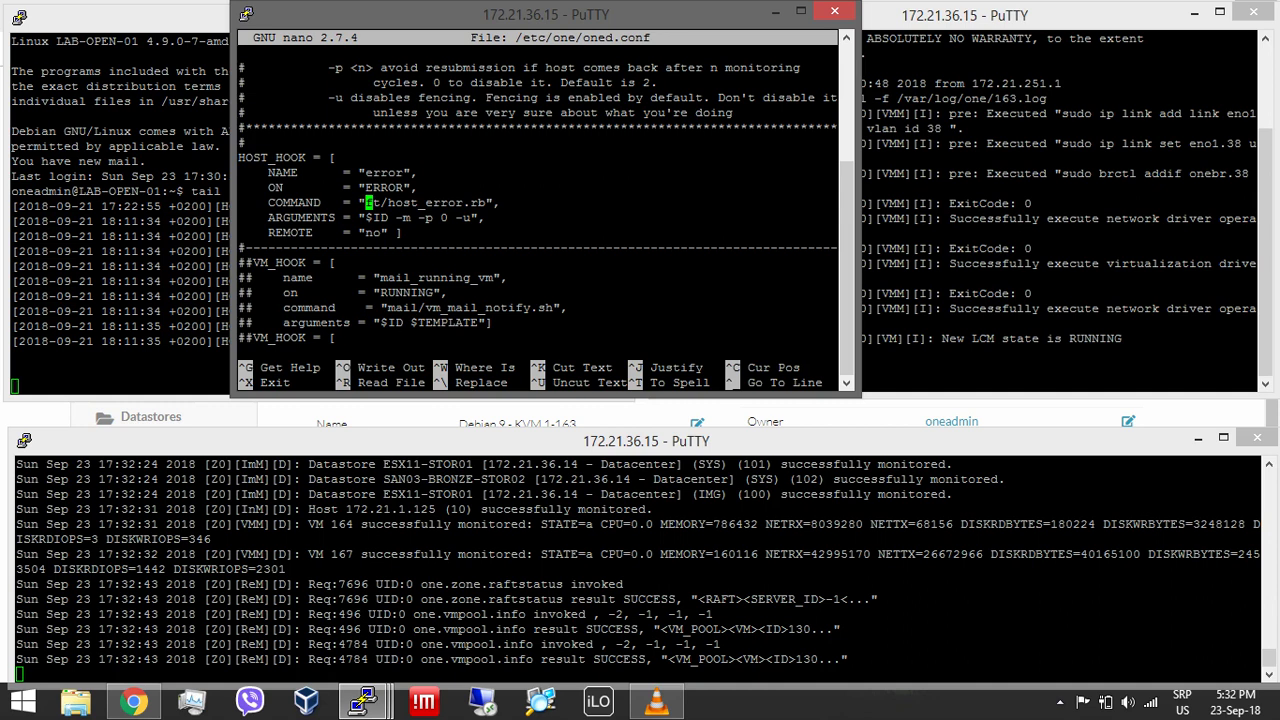
Examine the HOST_HOOK block and its -m, -p 0 and -u arguments, and exit both nano and the terminal session.
left_click_drag(238, 157, 306, 157)
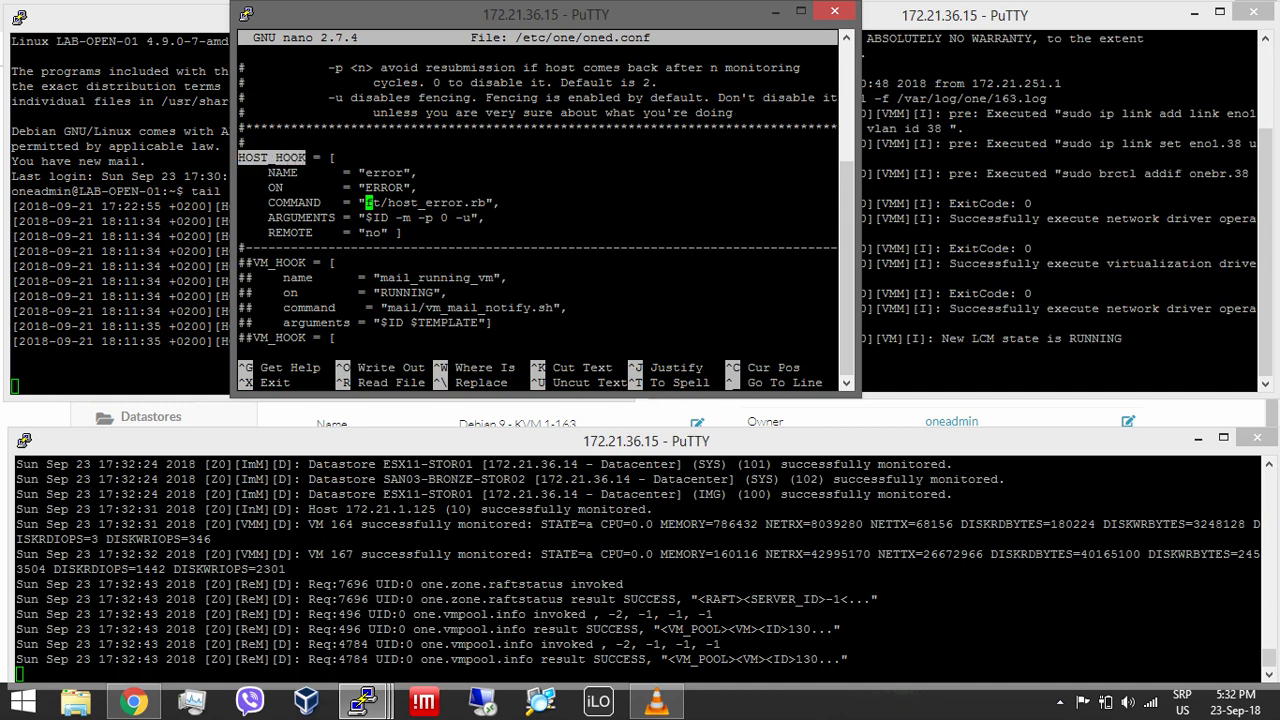
left_click(306, 157)
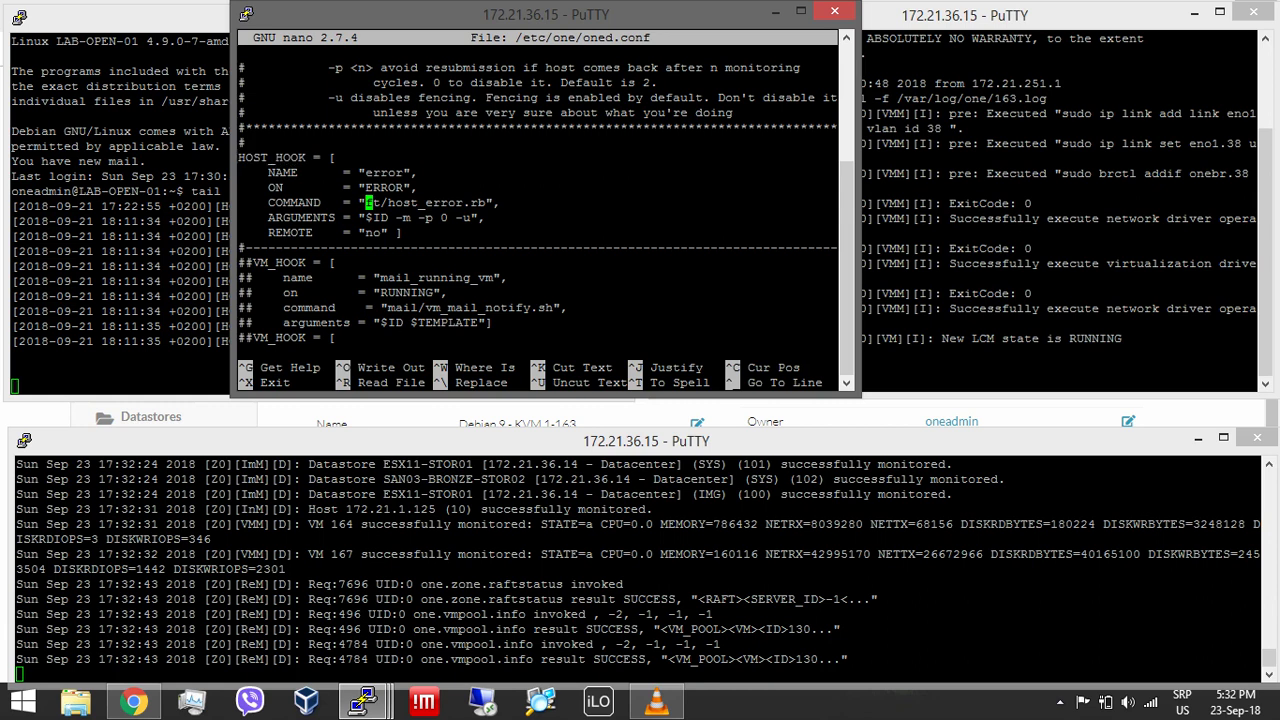
left_click_drag(396, 217, 410, 217)
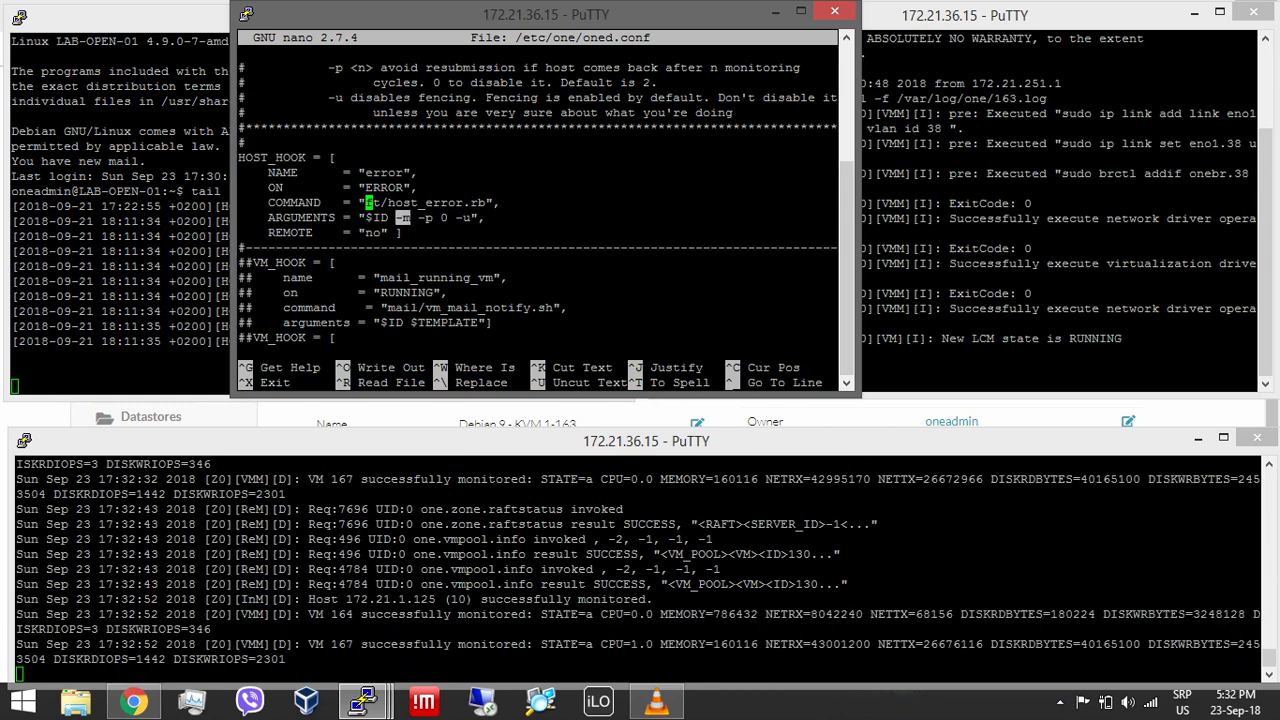
left_click(404, 217)
left_click_drag(410, 217, 478, 217)
left_click(477, 217)
key("ctrl+x")
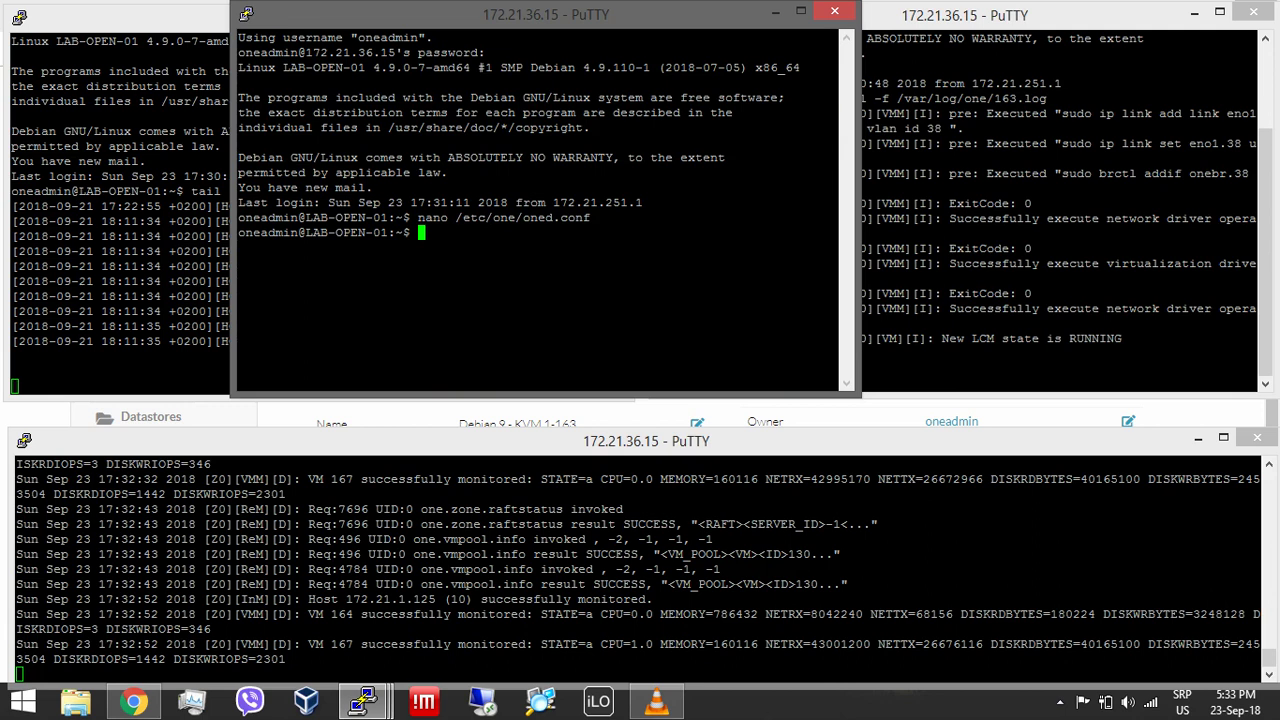
type("exit")
key("Return")
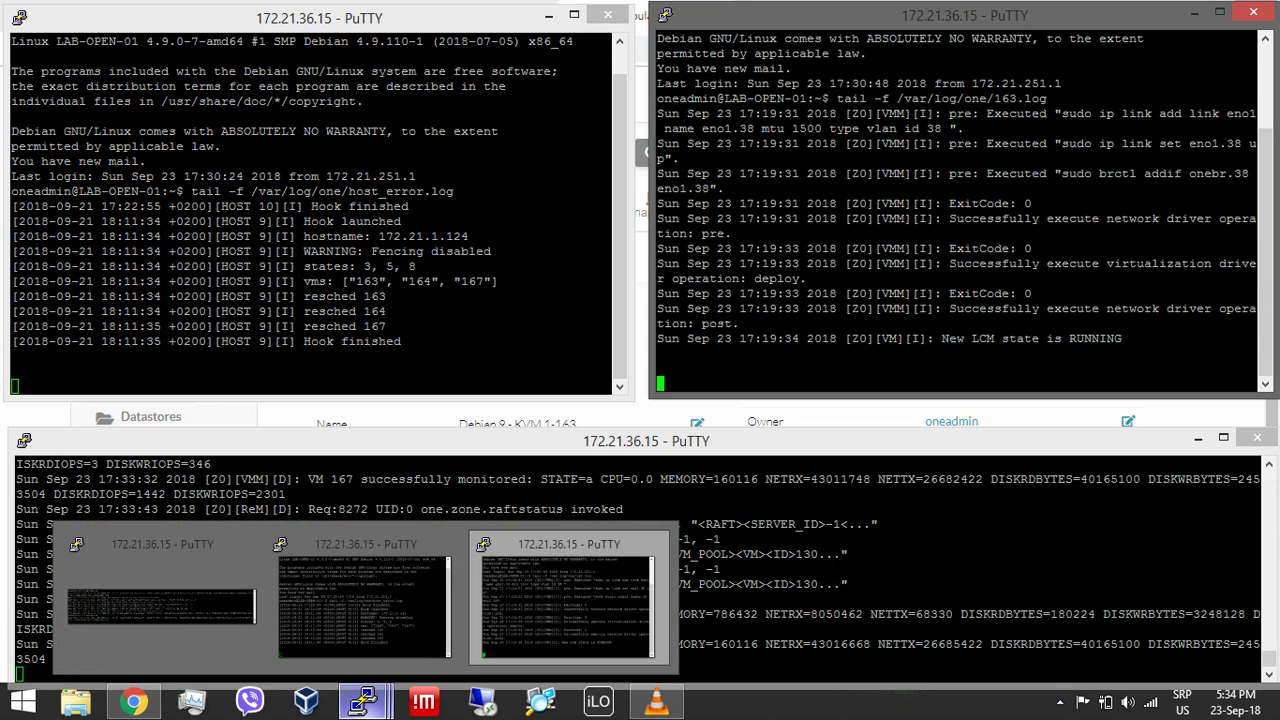
Start a new PuTTY session to Opennebula Frontend and log in with the account password.
right_click(364, 701)
left_click(340, 316)
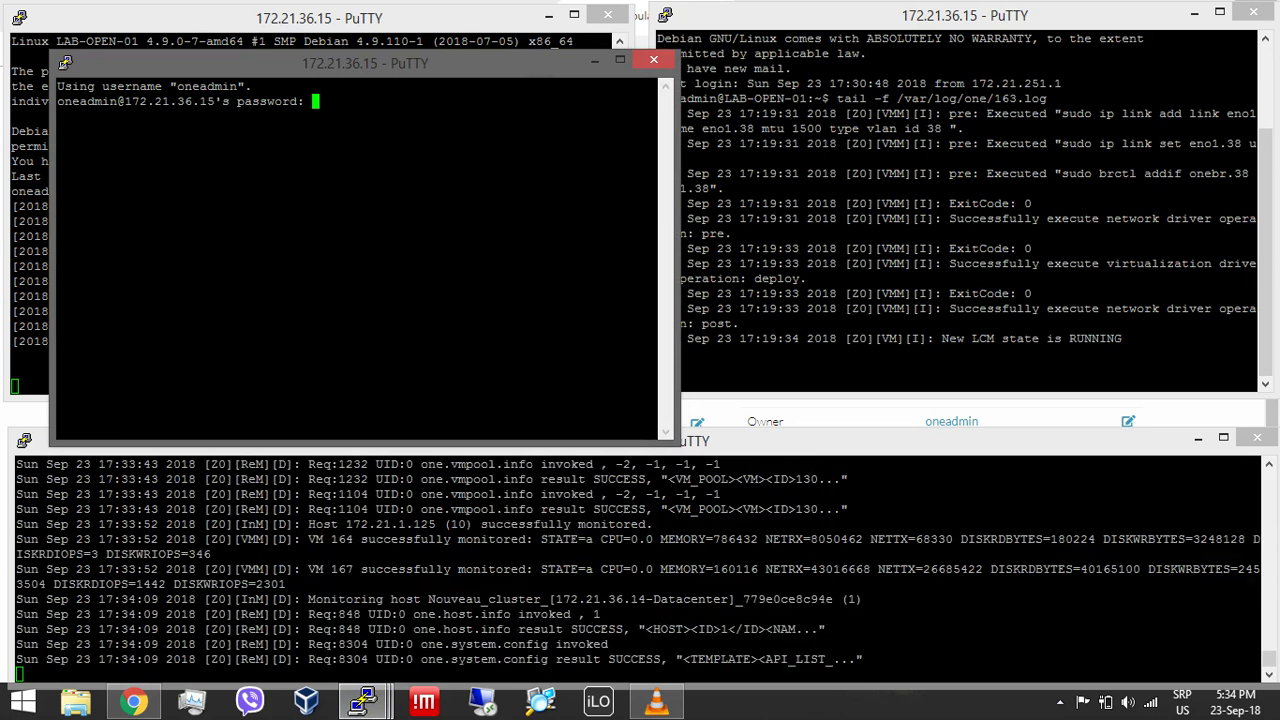
key("Return")
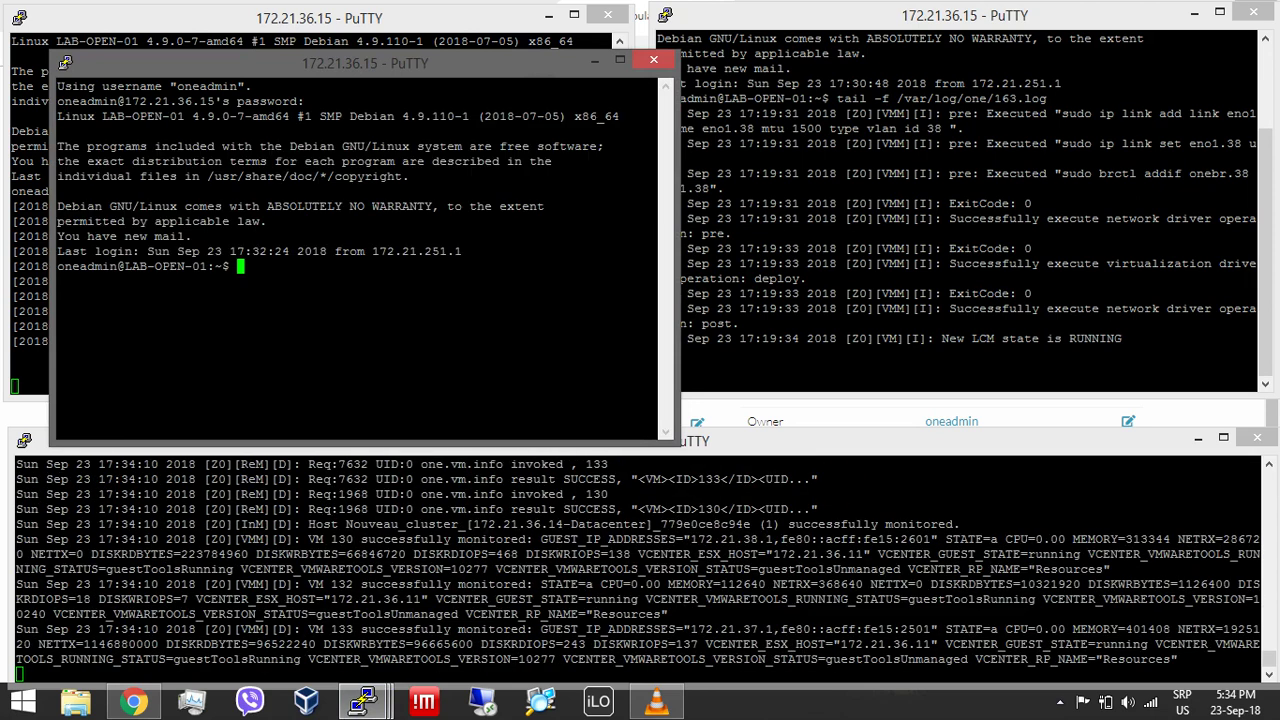
Ping the rebooted host at 172.21.1.124 continuously.
type("ping ")
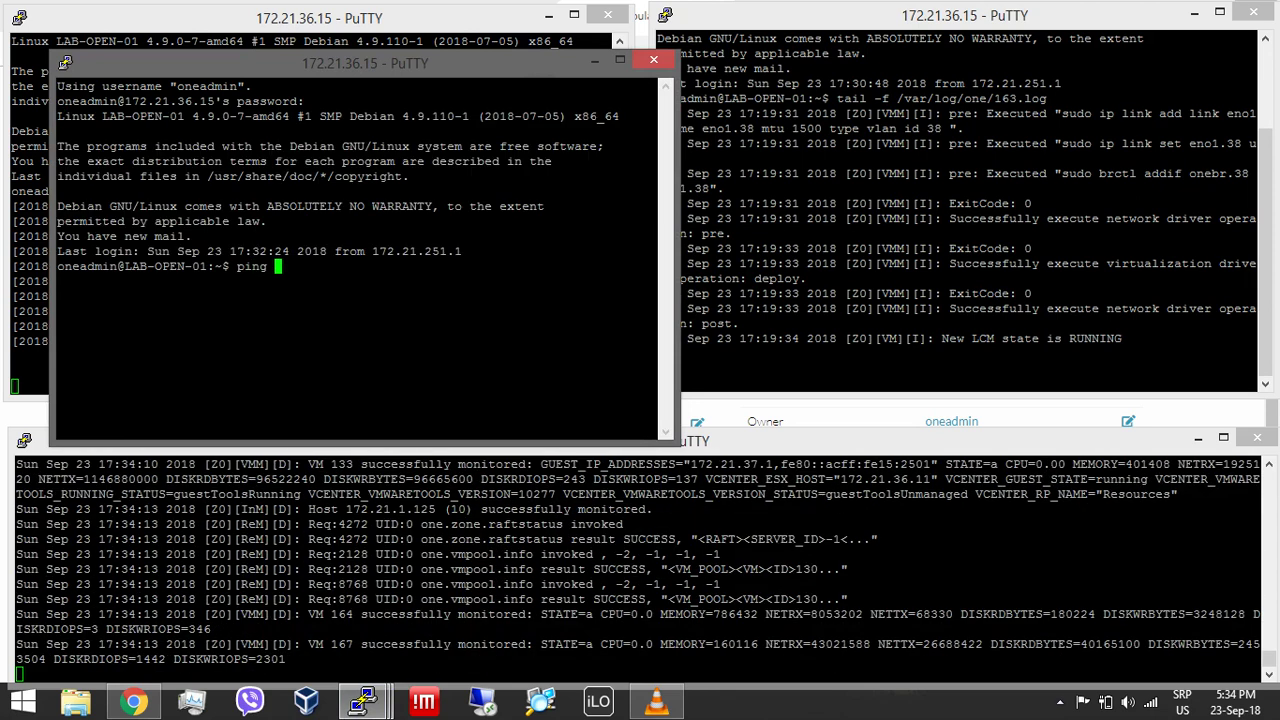
type("172.21.1.124")
key("Return")
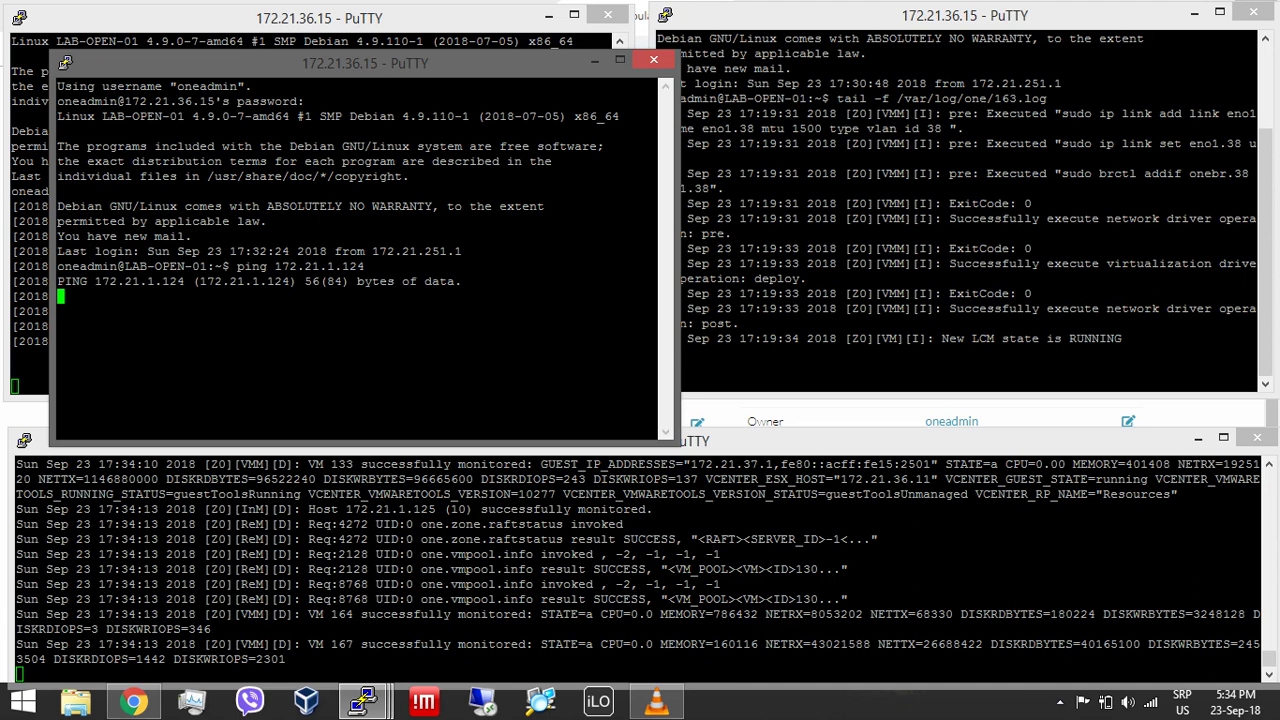
Shrink the ping terminal to 80x12 and position it clear of the latest host_error.log lines and the oned.log output.
left_click_drag(365, 63, 357, 17)
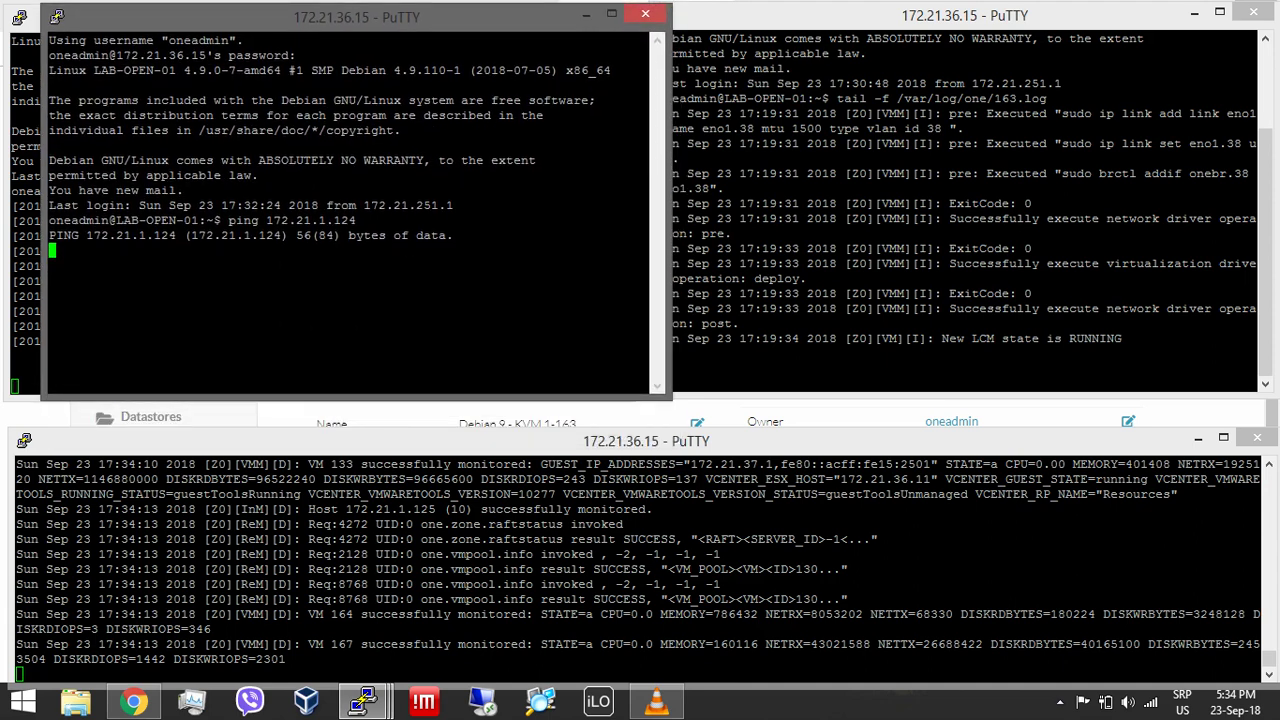
left_click_drag(357, 400, 357, 244)
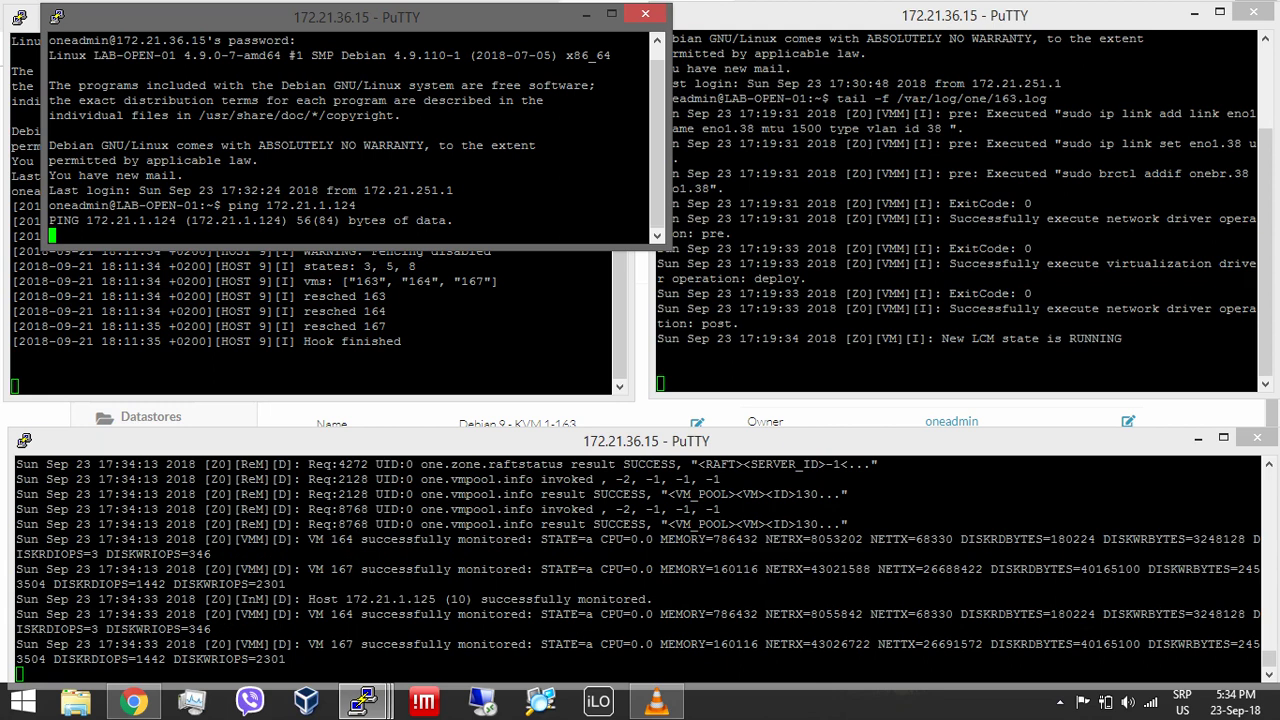
left_click_drag(356, 16, 305, 136)
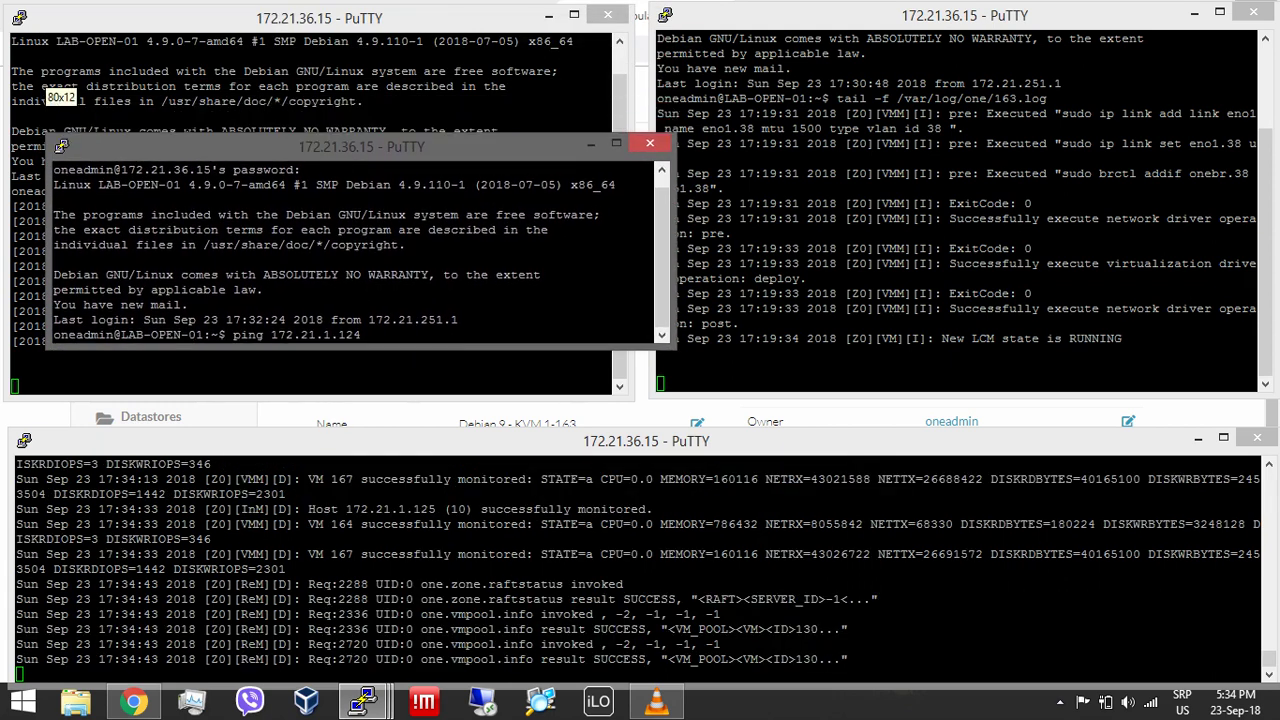
key("Return")
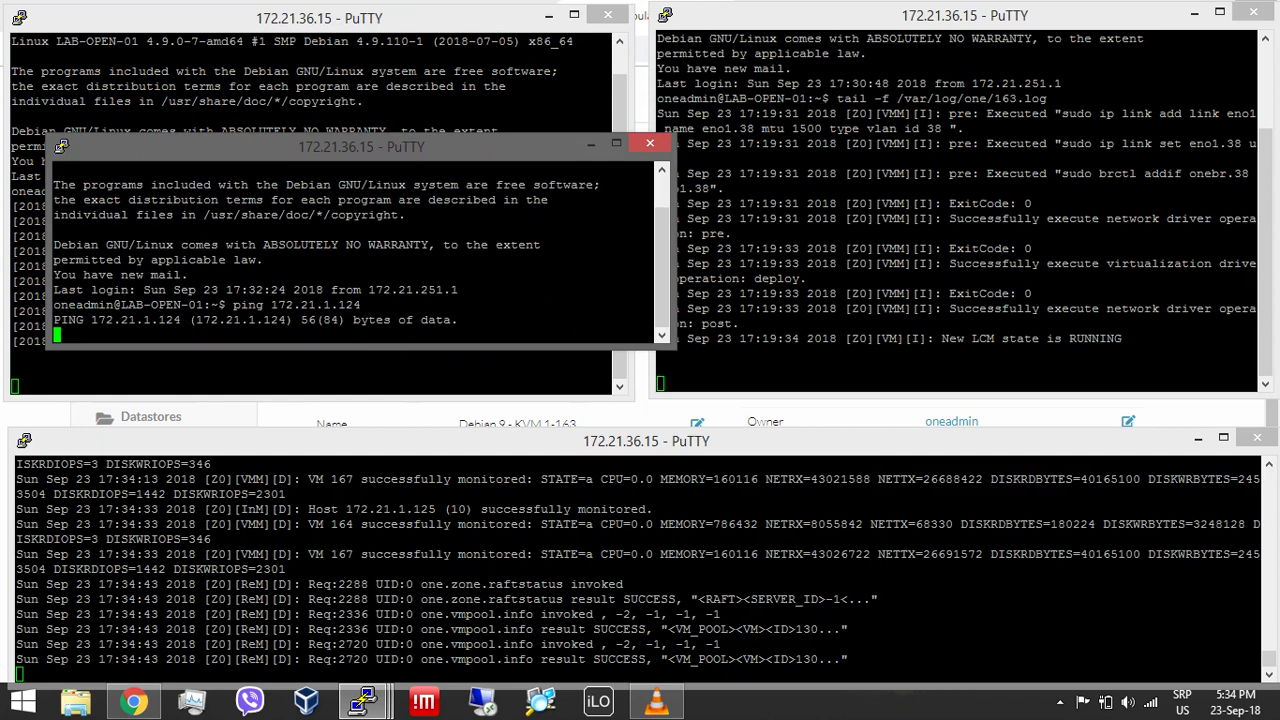
left_click_drag(361, 146, 340, 15)
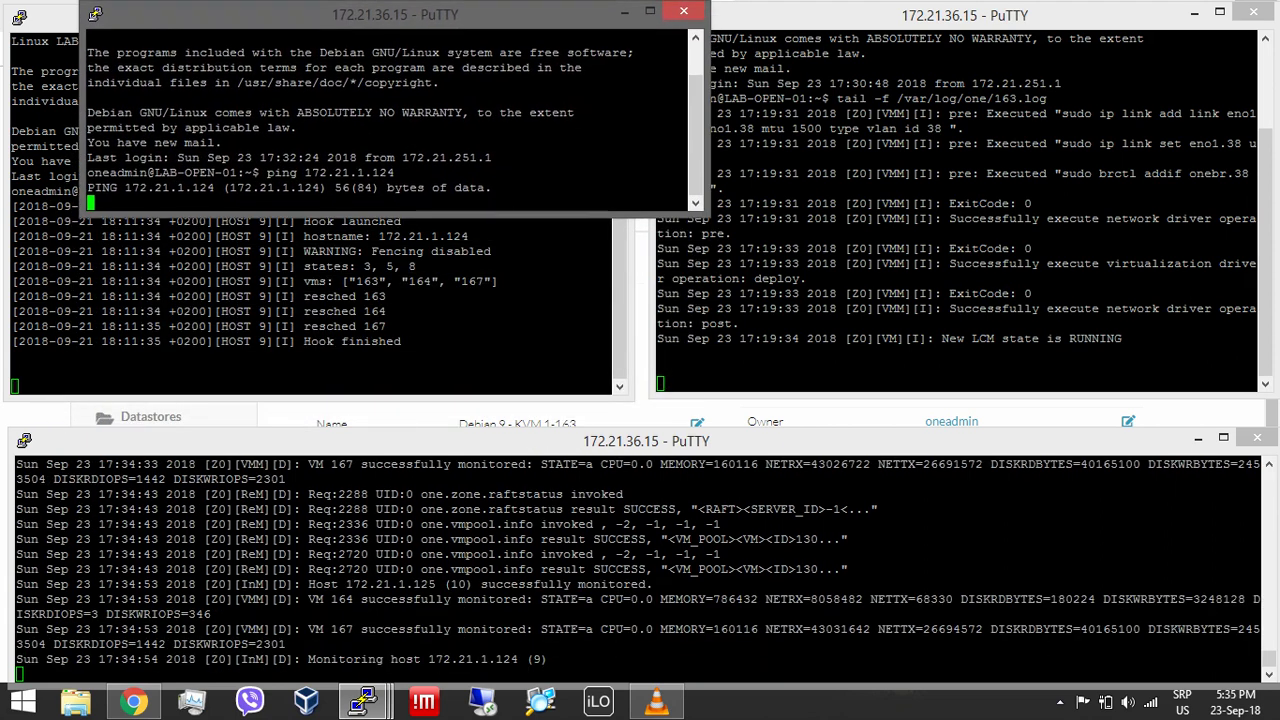
Reduce the ping terminal's height further and shift it clear of the 163.log terminal and the host_error.log lines.
left_click_drag(340, 214, 340, 169)
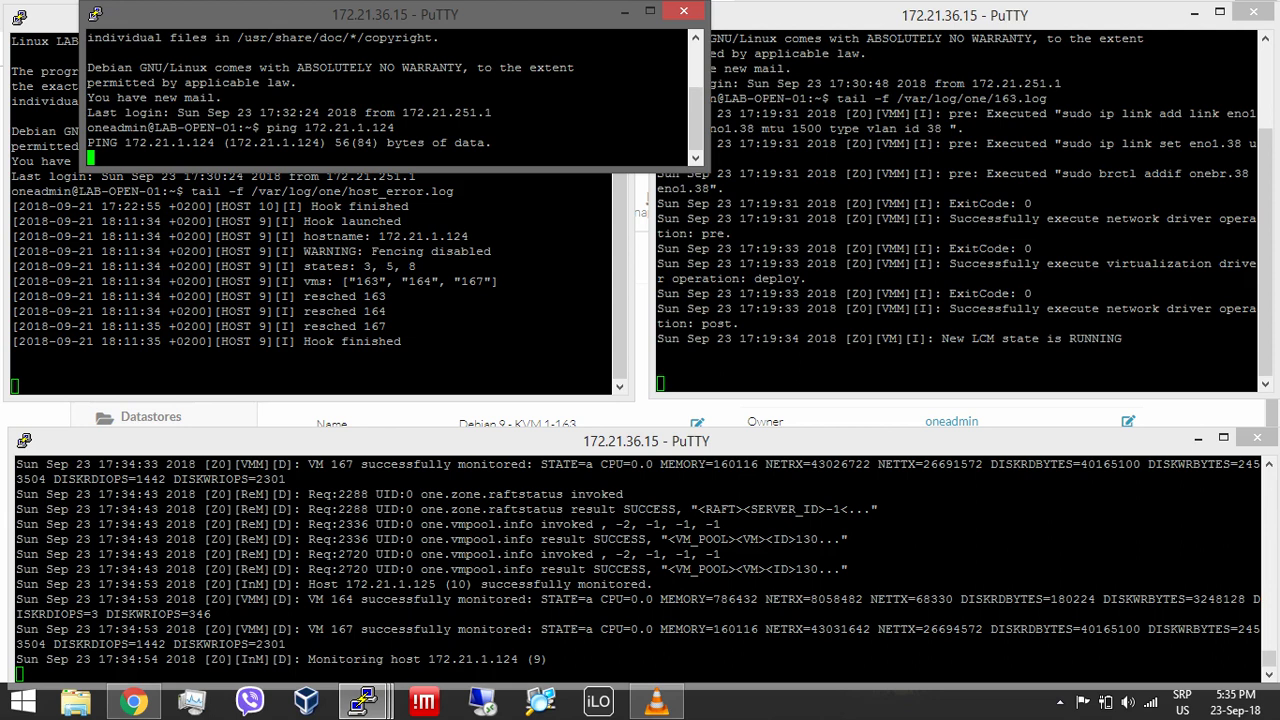
left_click_drag(395, 14, 343, 15)
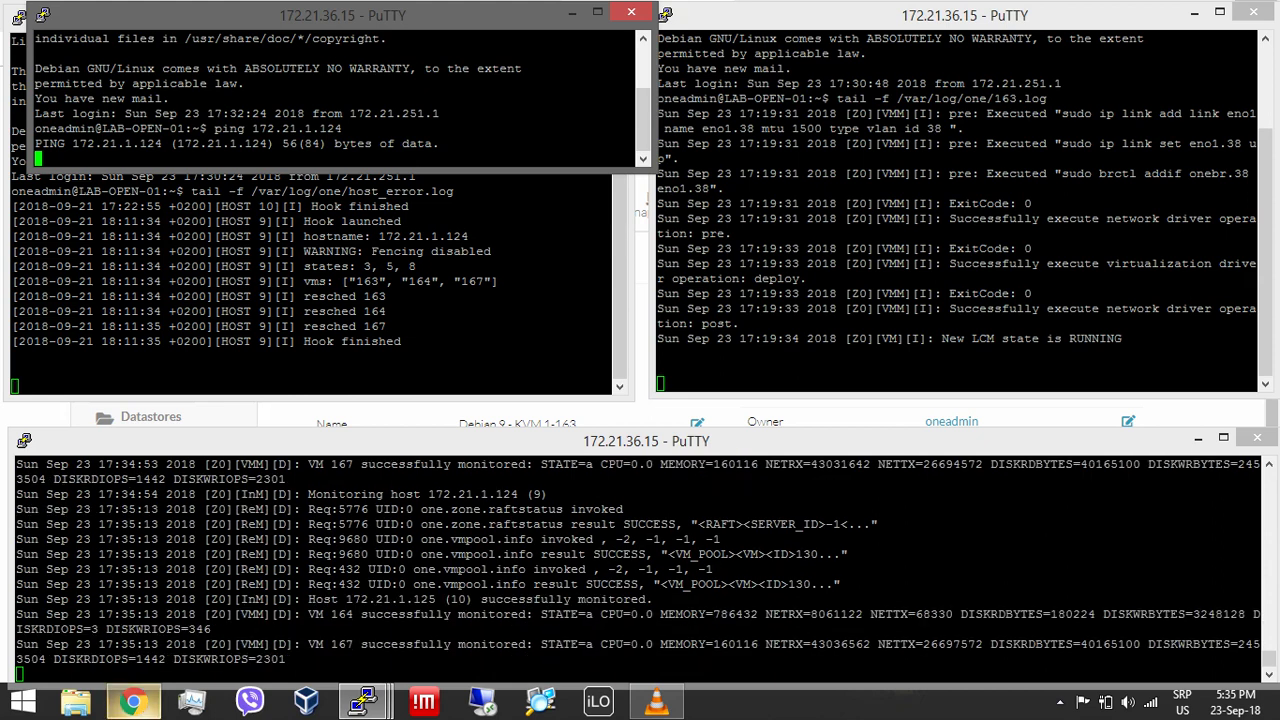
Switch to OpenNebula Sunstone, check the details of host 172.21.1.124, and return to the Hosts list.
left_click(133, 700)
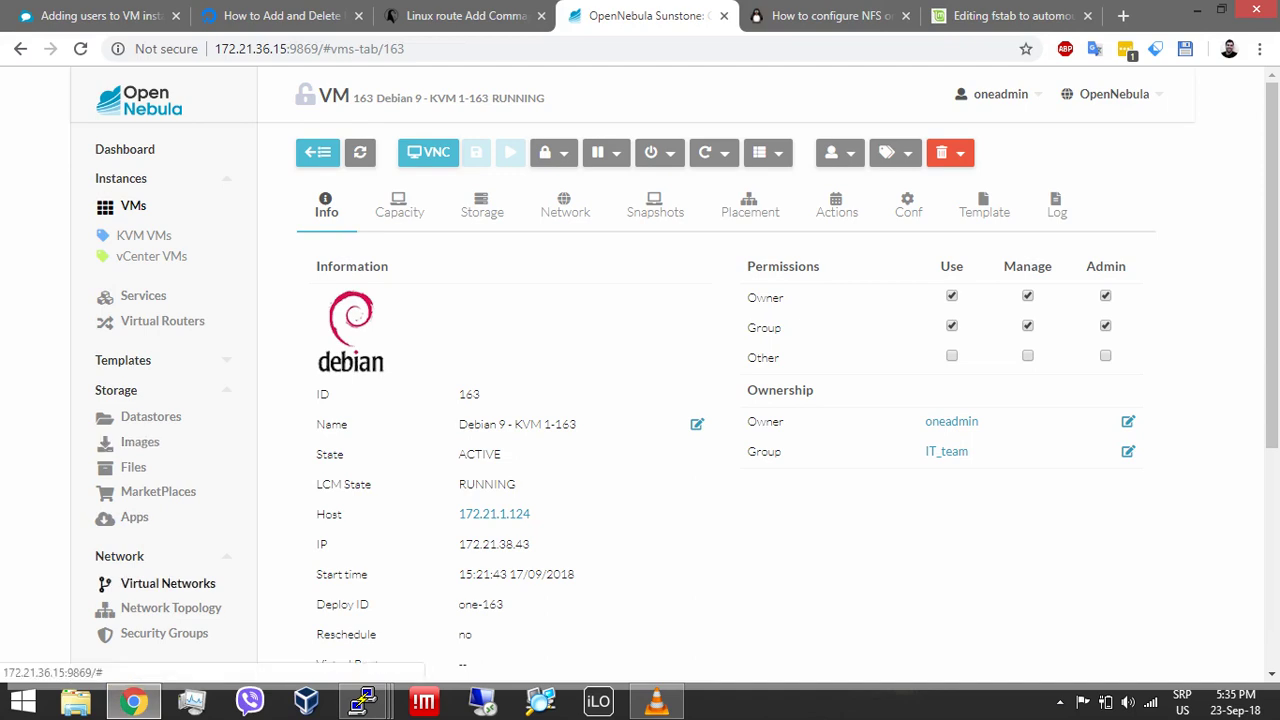
scroll(165, 583, "down", 3)
left_click(136, 463)
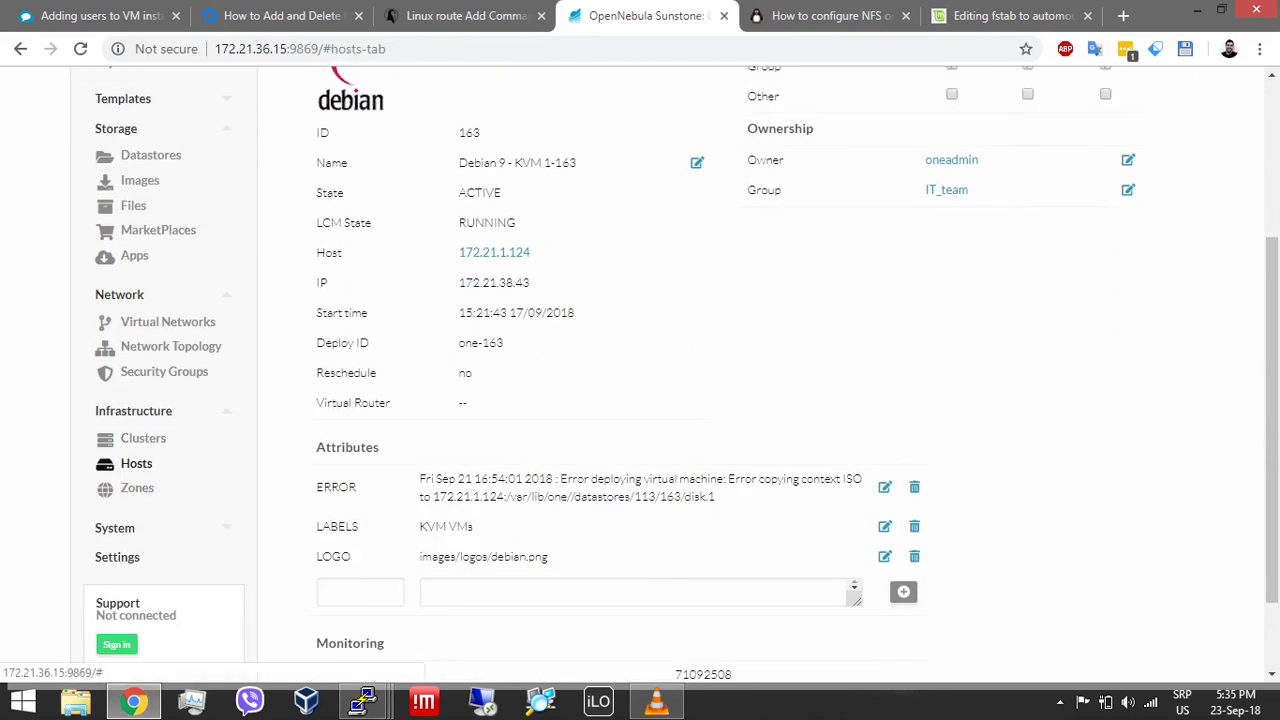
scroll(640, 374, "up", 2)
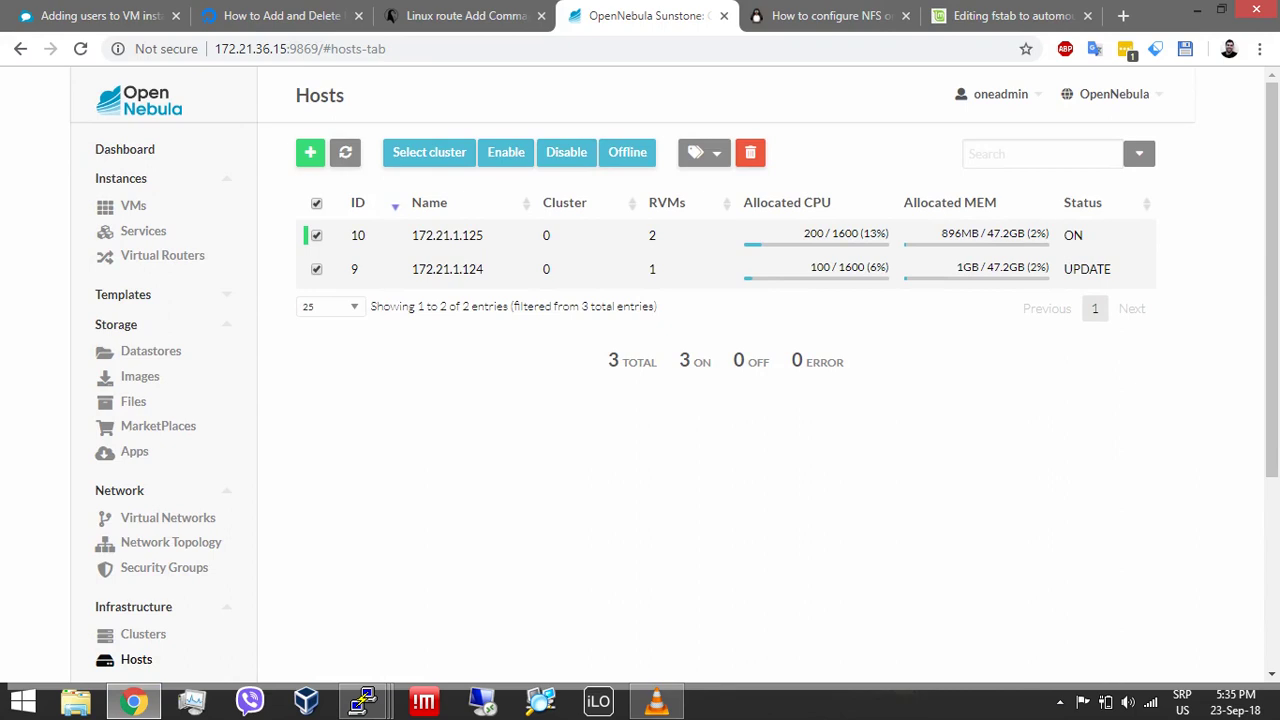
left_click(447, 269)
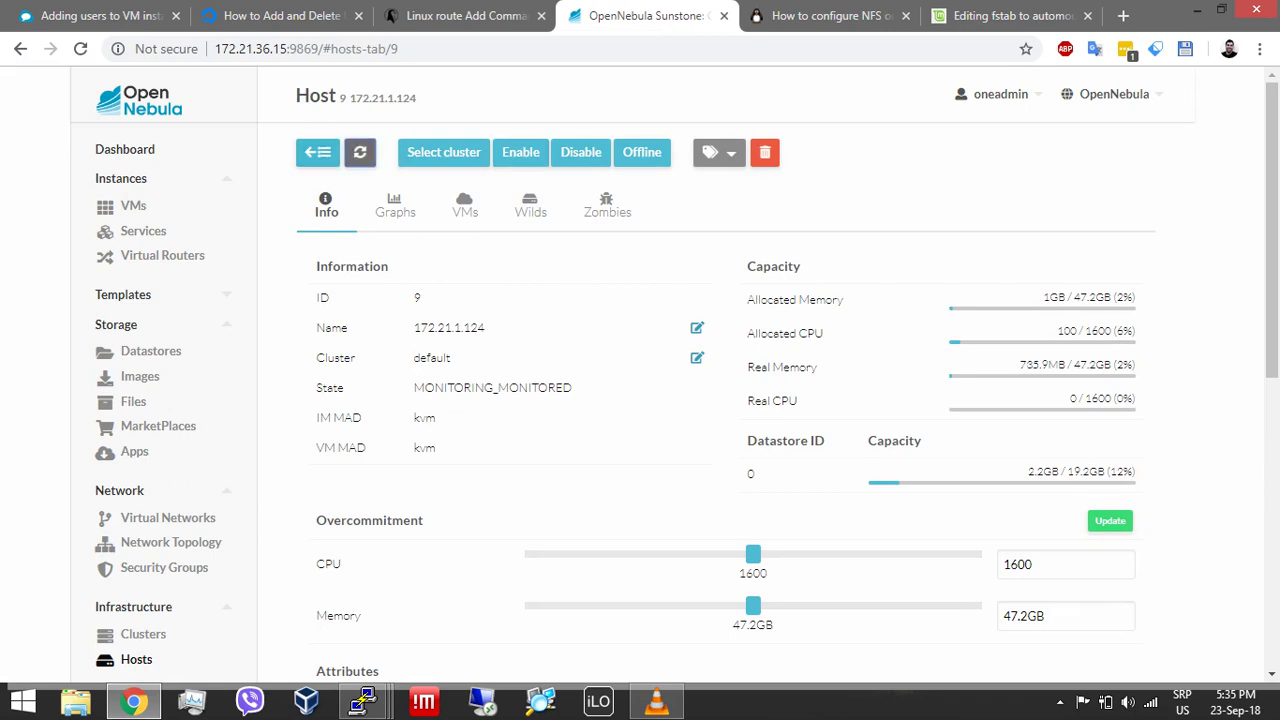
left_click(317, 152)
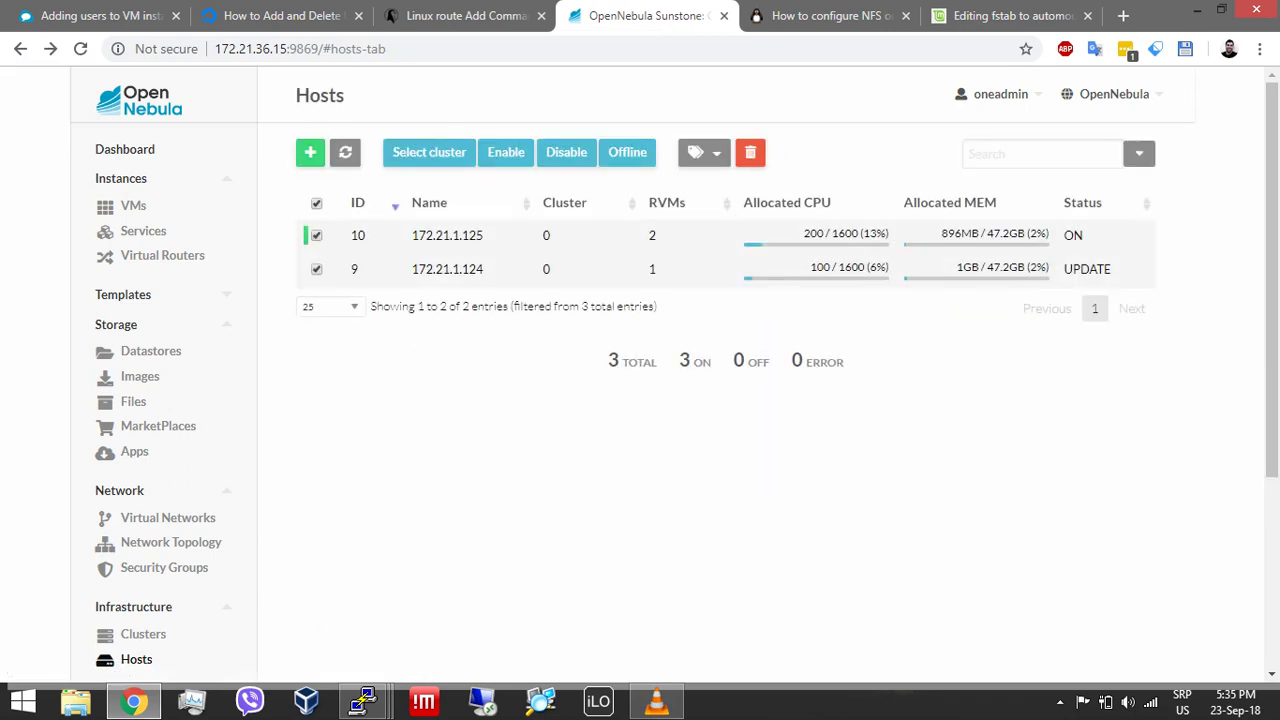
Deselect hosts 172.21.1.125 and 172.21.1.124 in the list, and minimize the browser to bring back the log terminals.
left_click(316, 235)
left_click(316, 269)
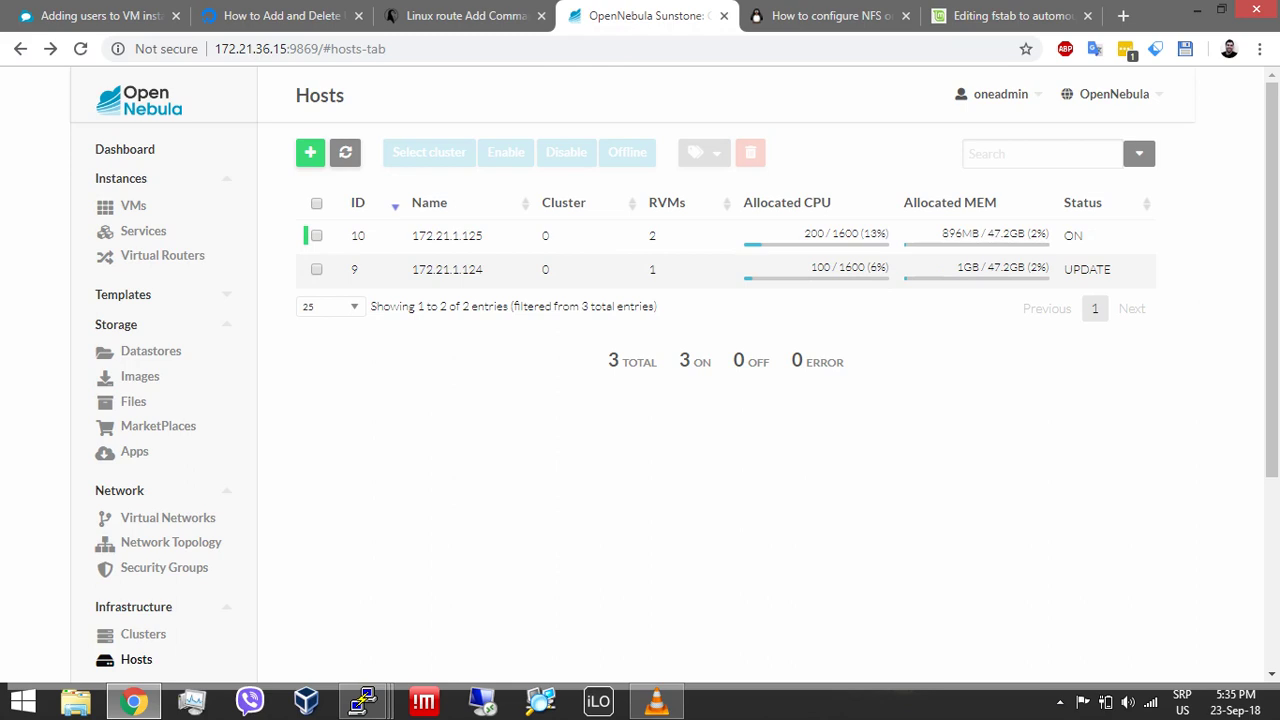
left_click(1197, 9)
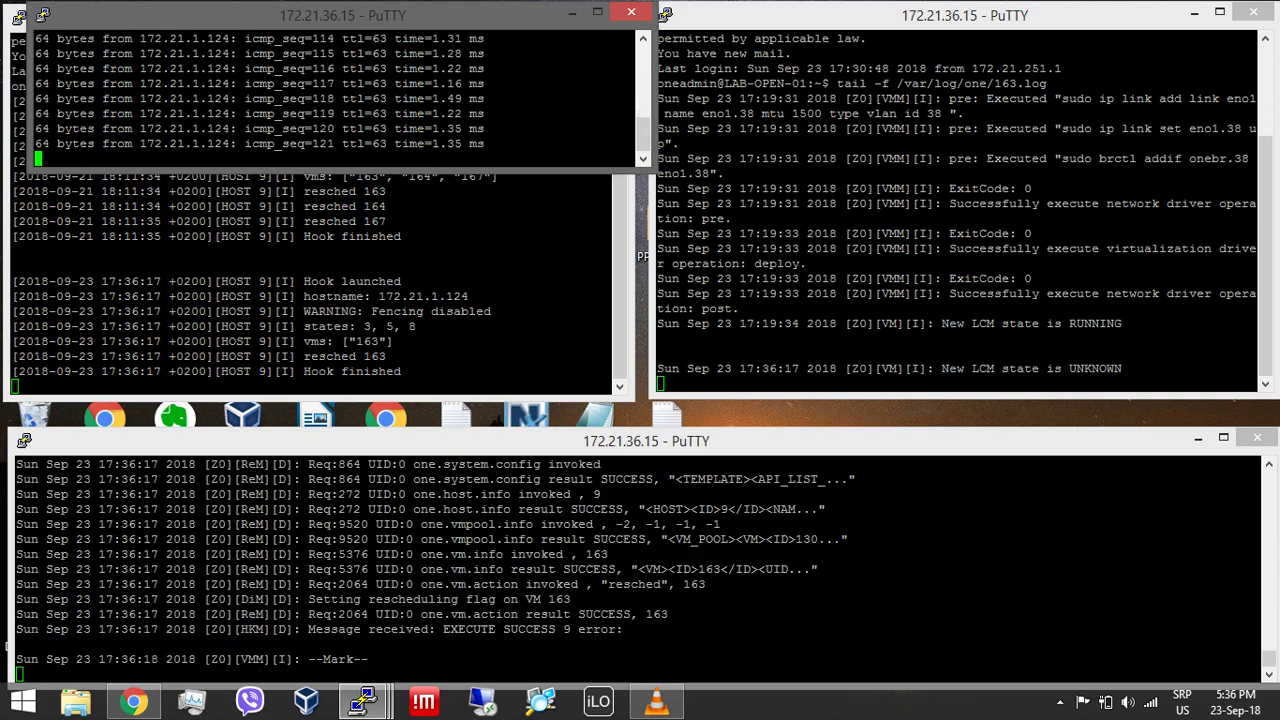
Examine the hook execution message in oned.log, the latest host_error.log entries and the LCM state changes in 163.log.
left_click_drag(302, 629, 1262, 629)
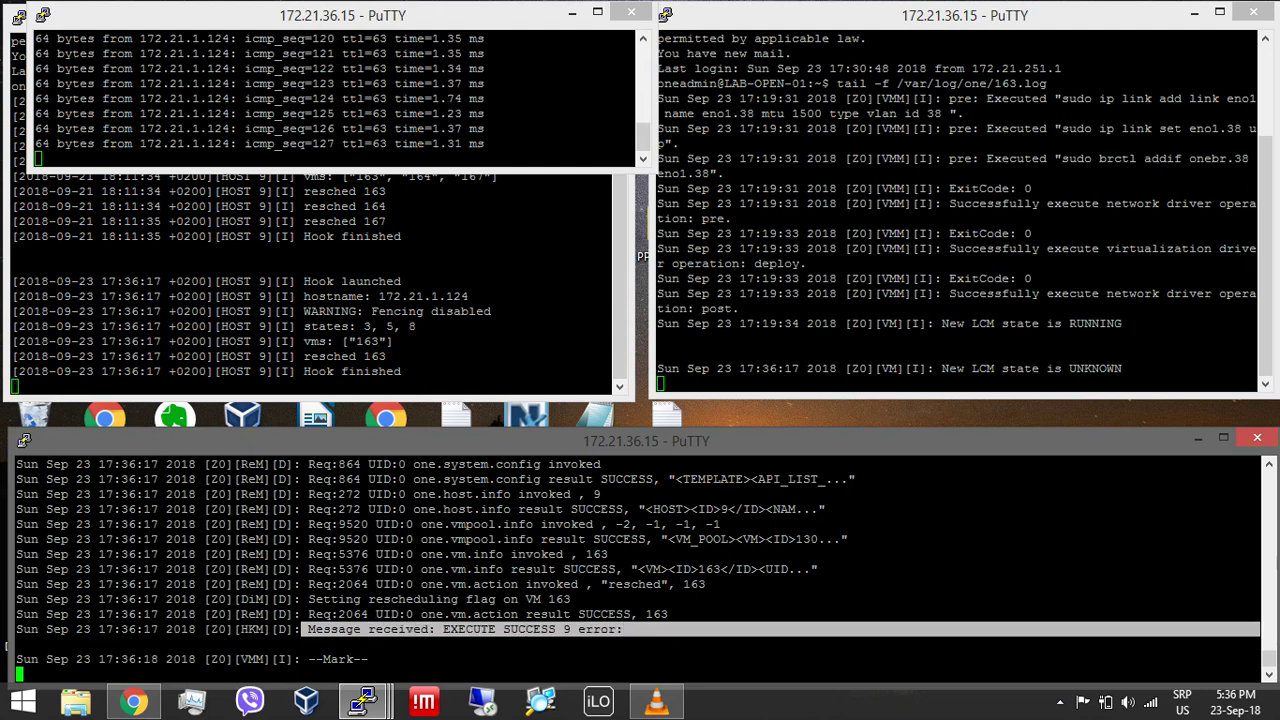
left_click_drag(13, 281, 462, 368)
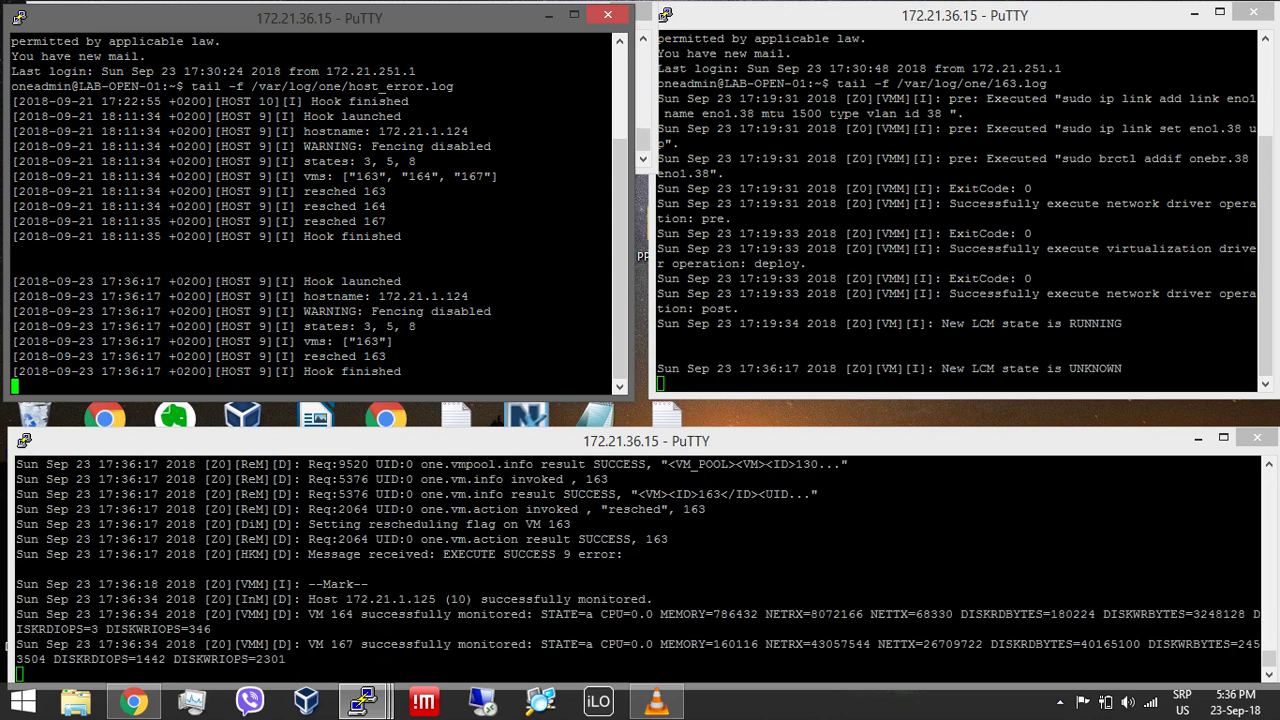
left_click_drag(658, 368, 1256, 368)
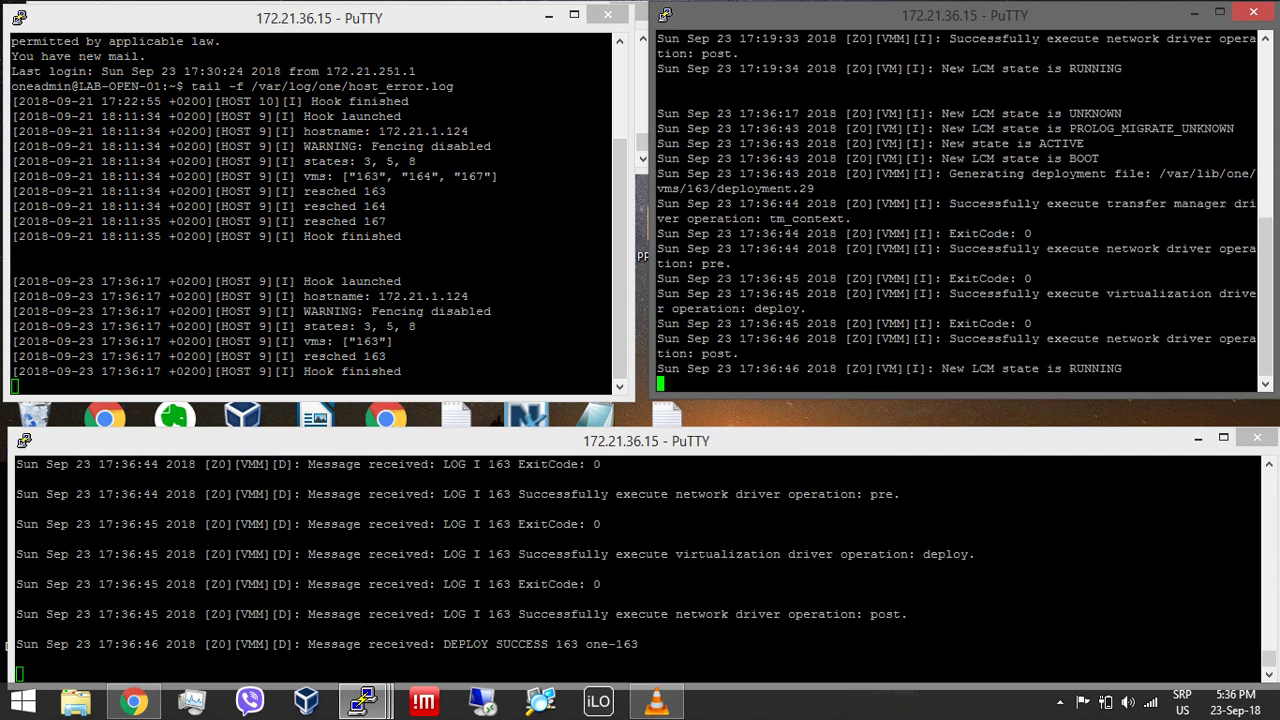
left_click_drag(934, 128, 941, 368)
left_click(1250, 372)
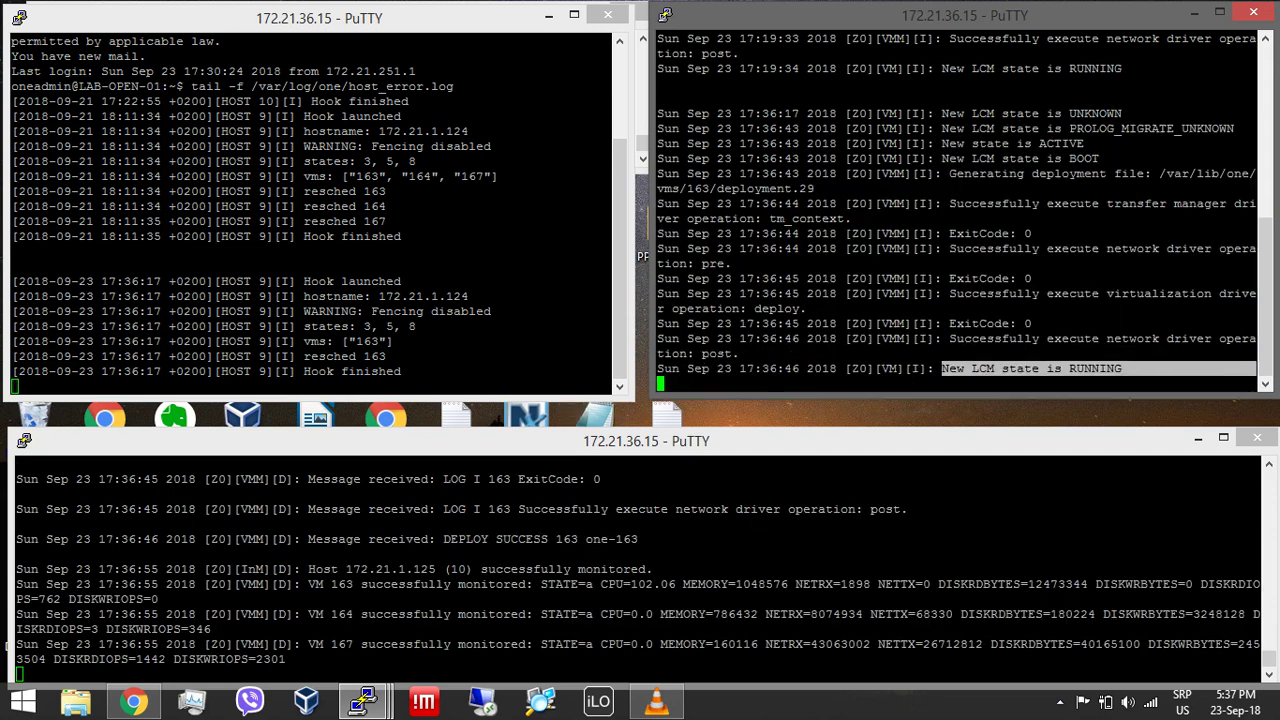
Return to Sunstone, refresh the Hosts list, and examine the VMs assigned to host 172.21.1.125.
left_click(133, 701)
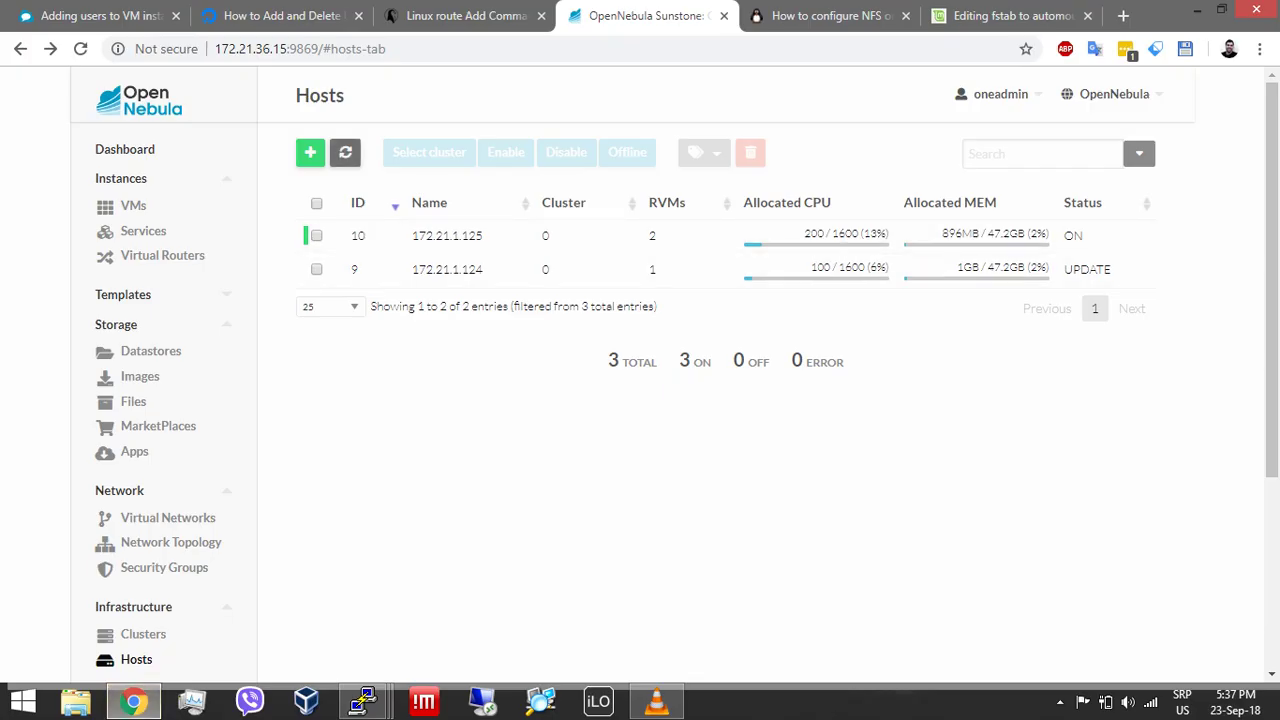
left_click(345, 152)
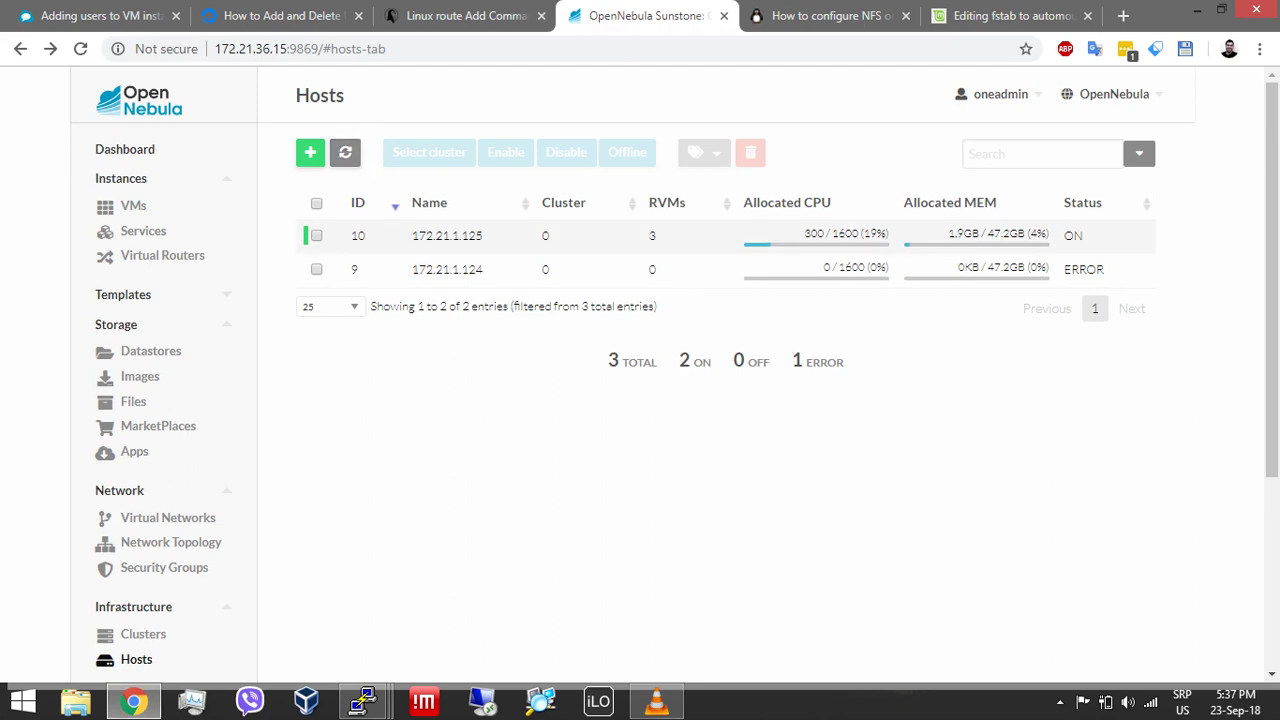
left_click(460, 236)
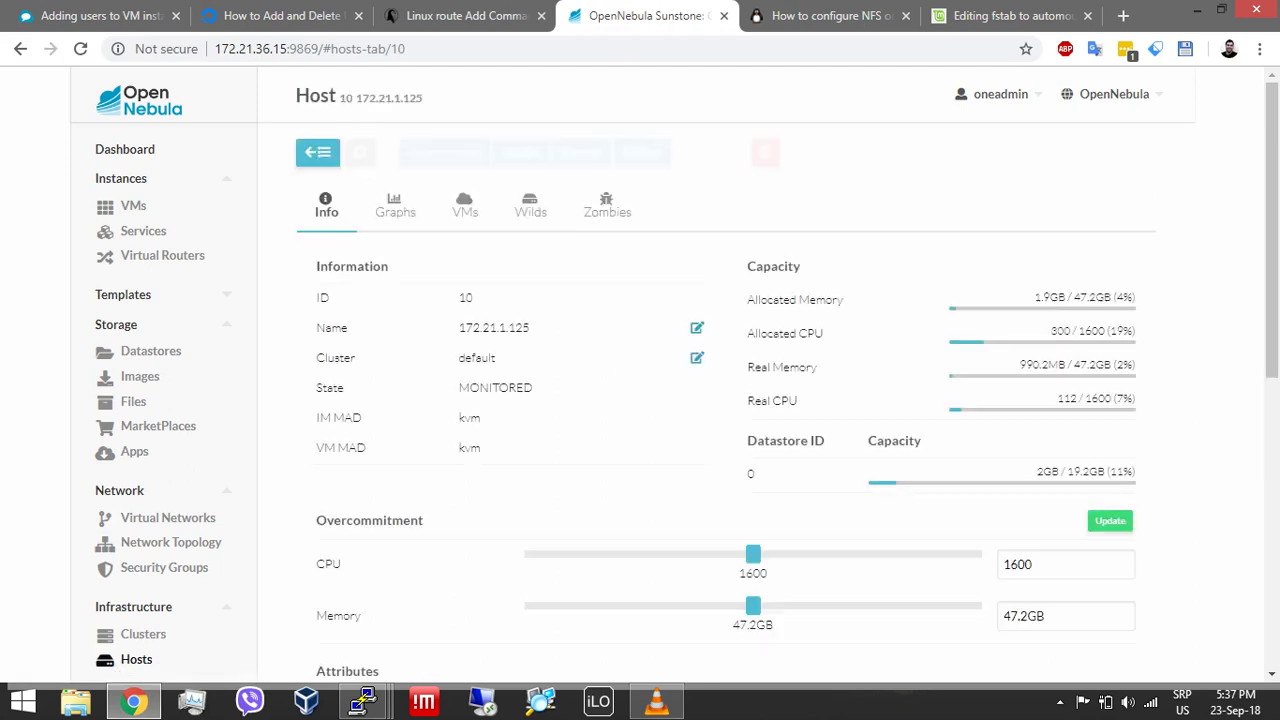
left_click(464, 205)
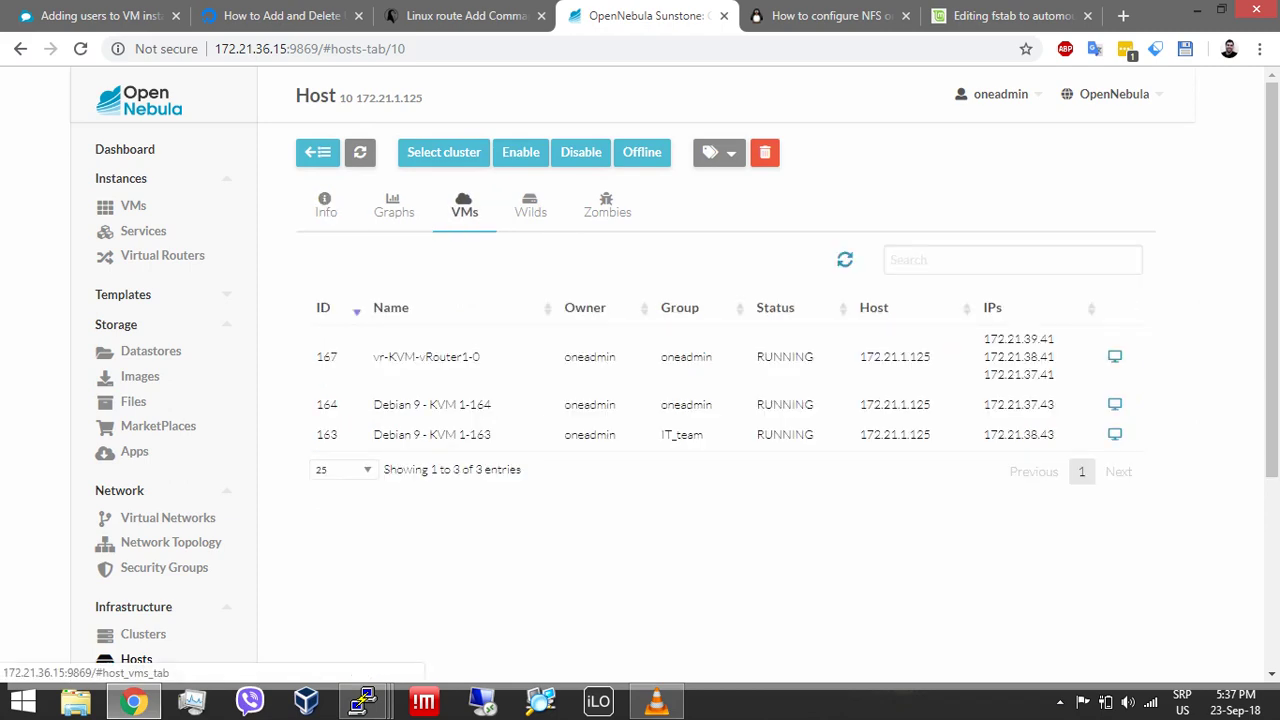
left_click_drag(312, 305, 338, 434)
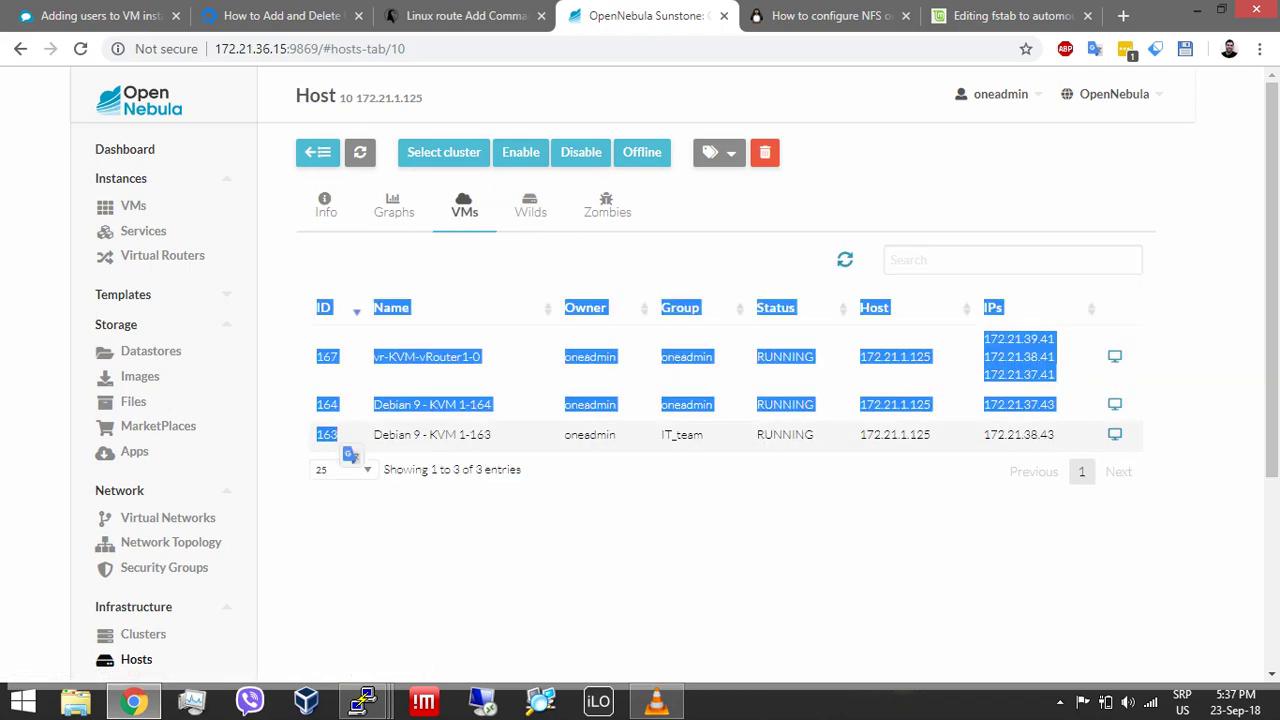
left_click(340, 436)
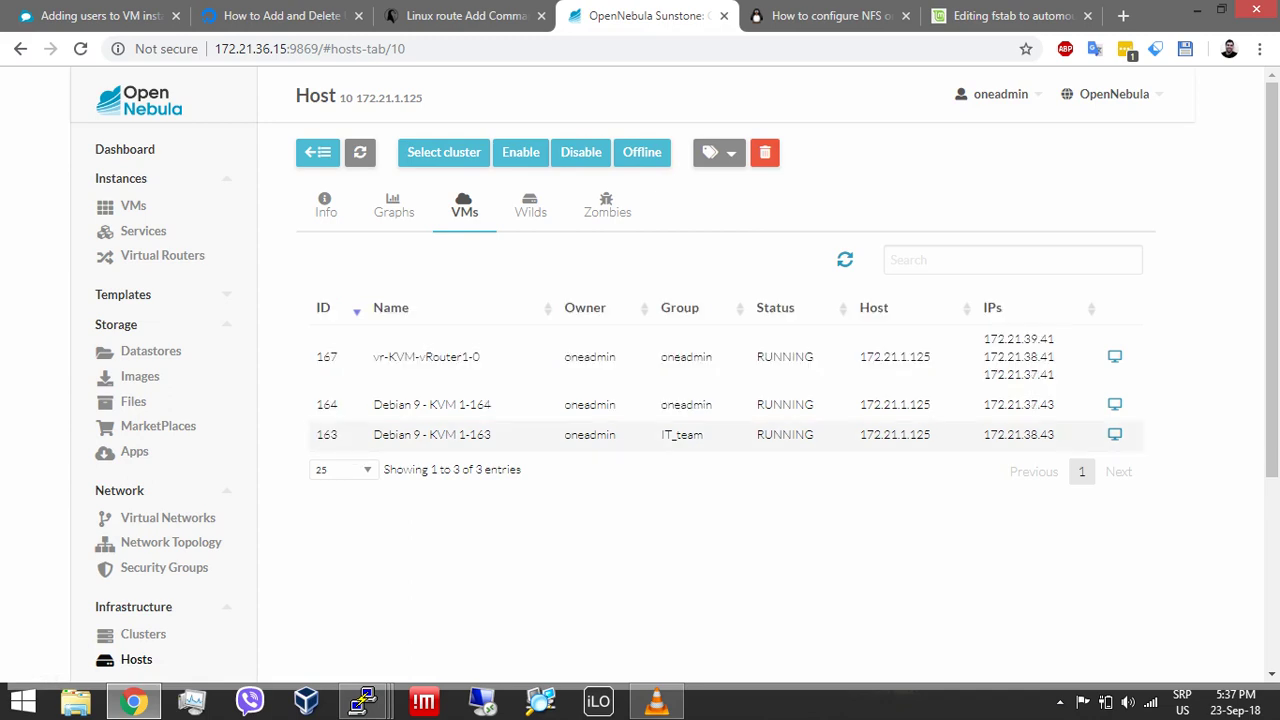
Open VM 163's details to check its host, and view its console through VNC before closing the console.
left_click(340, 435)
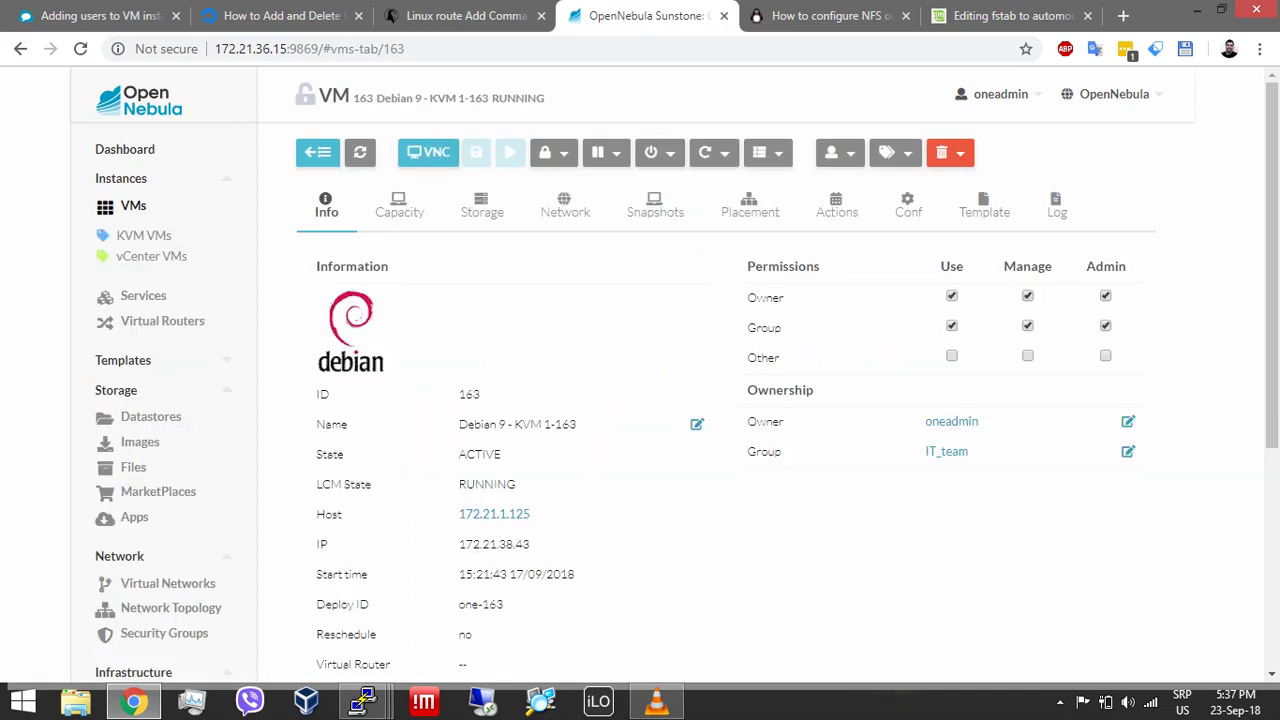
left_click_drag(532, 514, 458, 514)
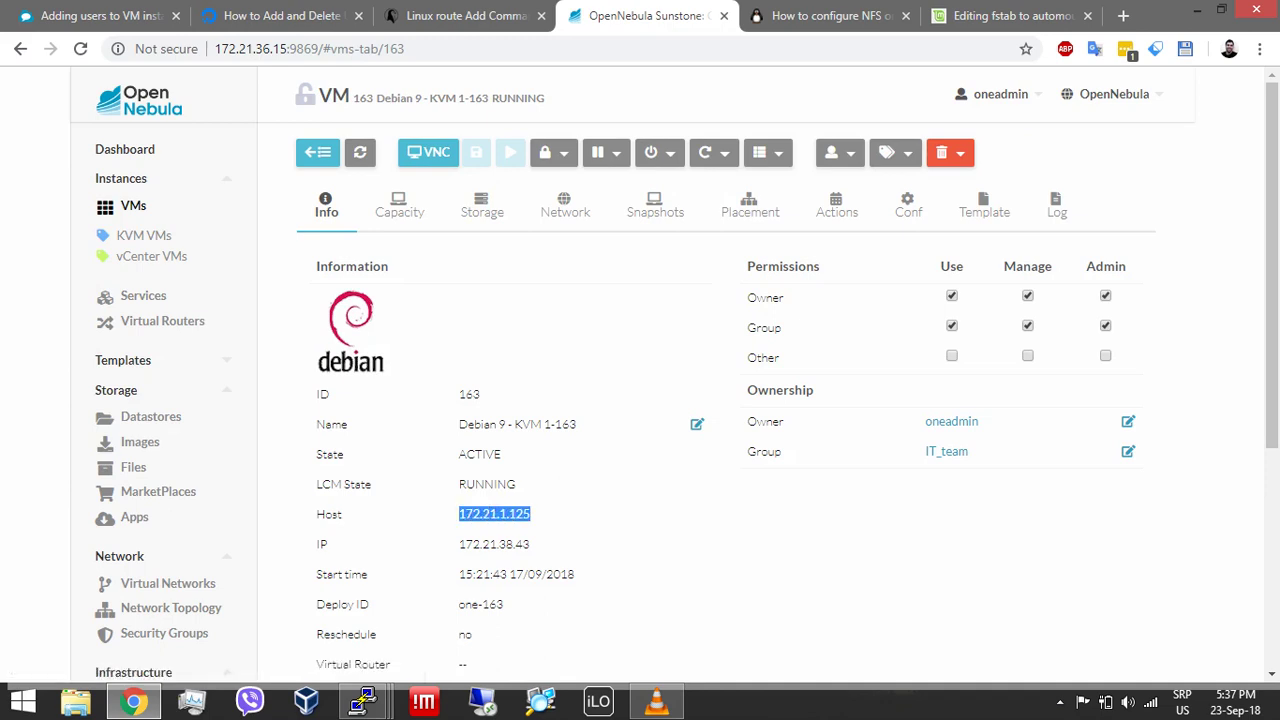
left_click(428, 152)
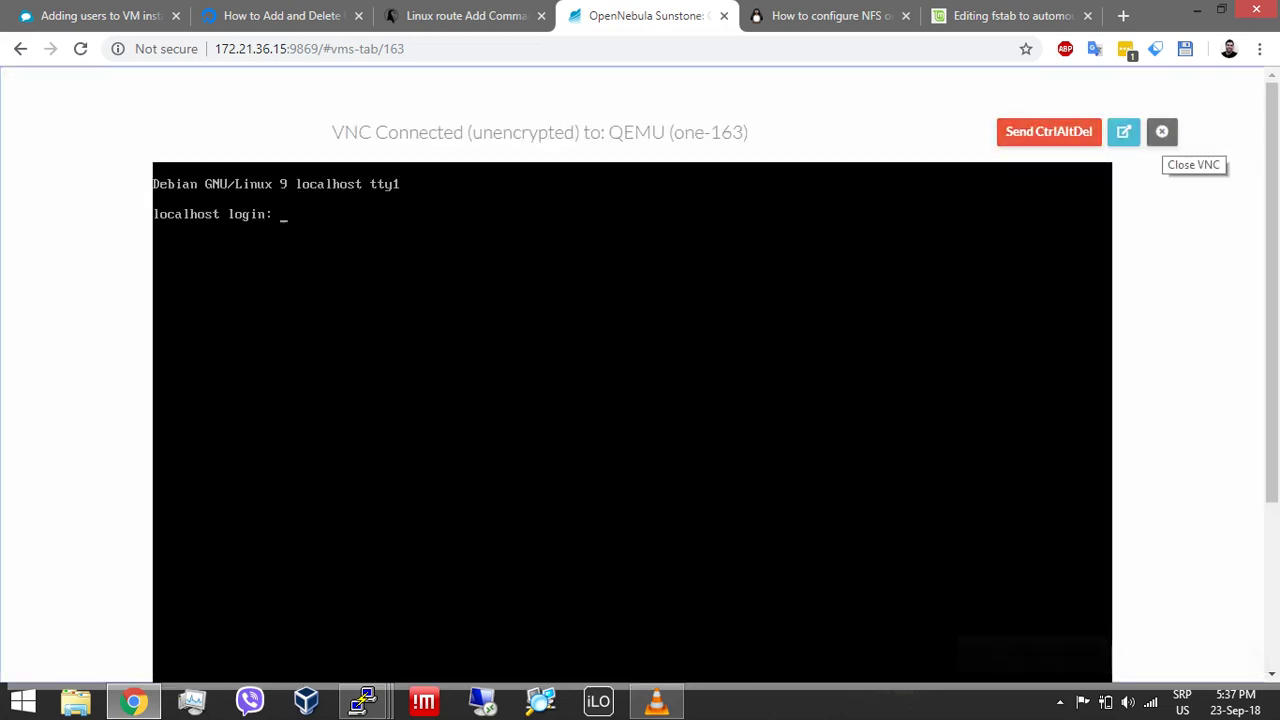
left_click(1162, 131)
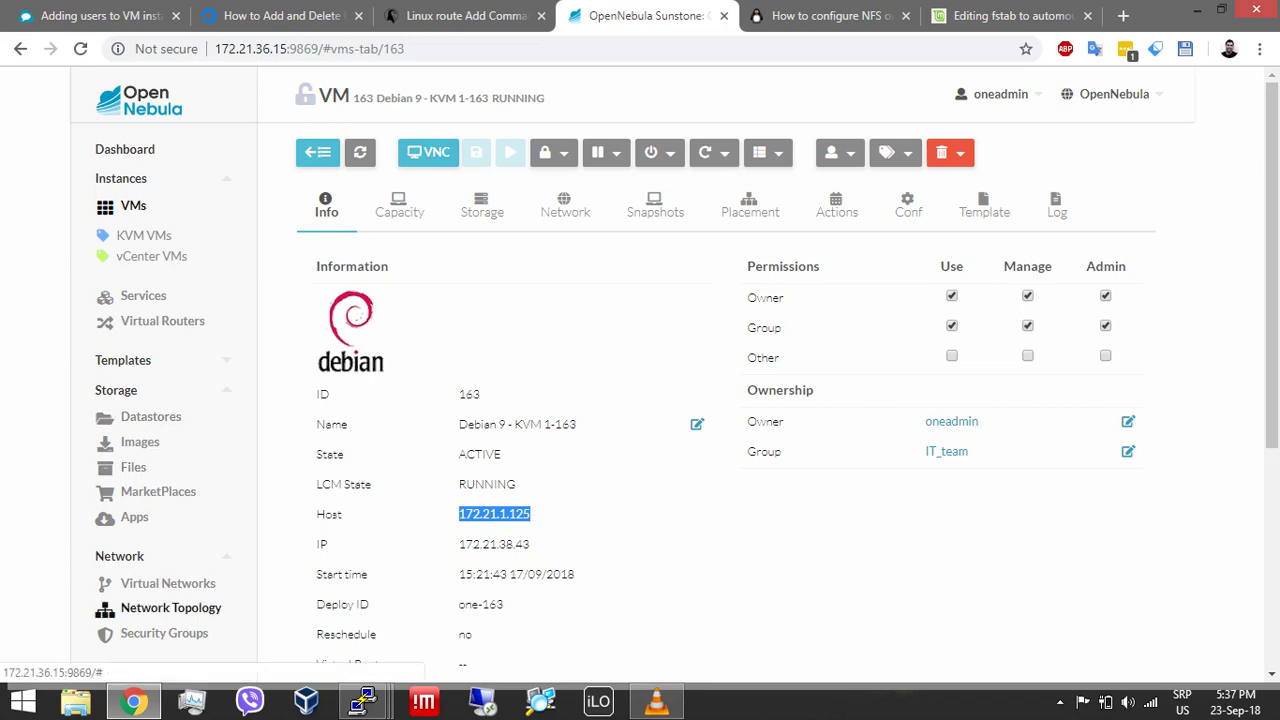
Open the network topology and move the VM 163 node to the opposite side below VNet kvm_VLAN38_local, clear of the router links.
left_click(171, 607)
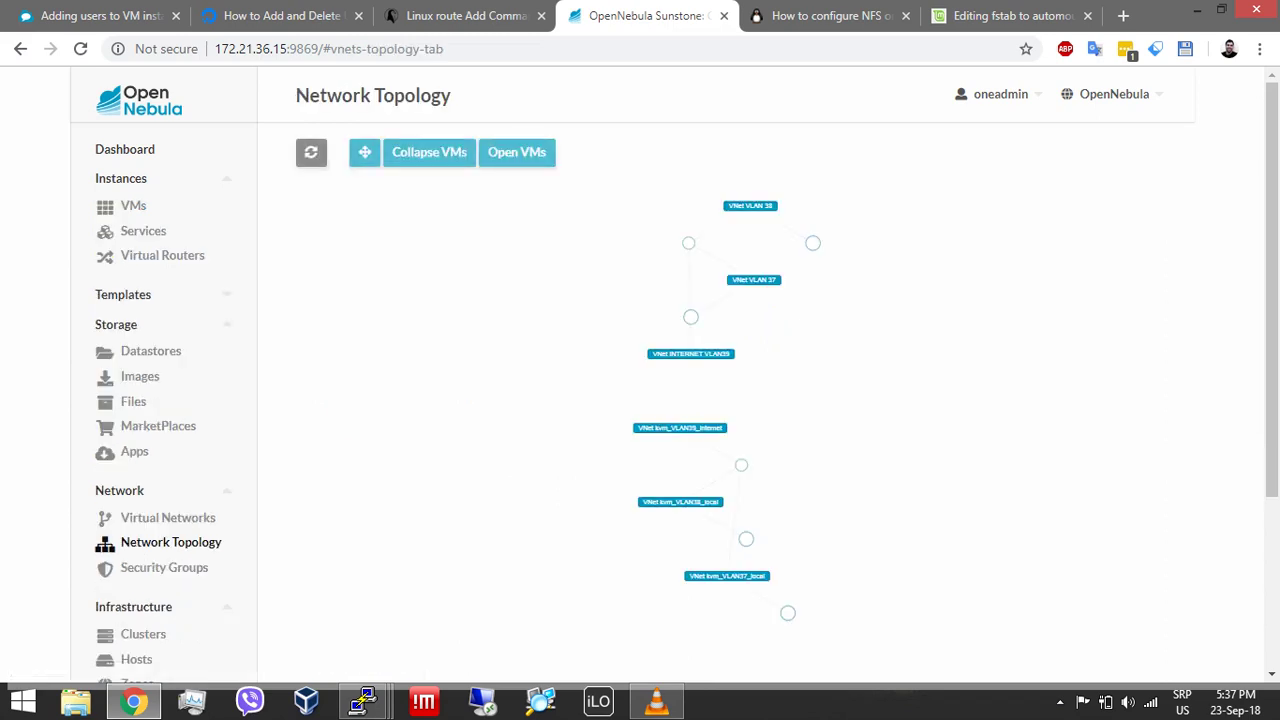
scroll(703, 534, "up", 5)
right_click(703, 536)
scroll(700, 534, "up", 1)
left_click_drag(700, 534, 690, 424)
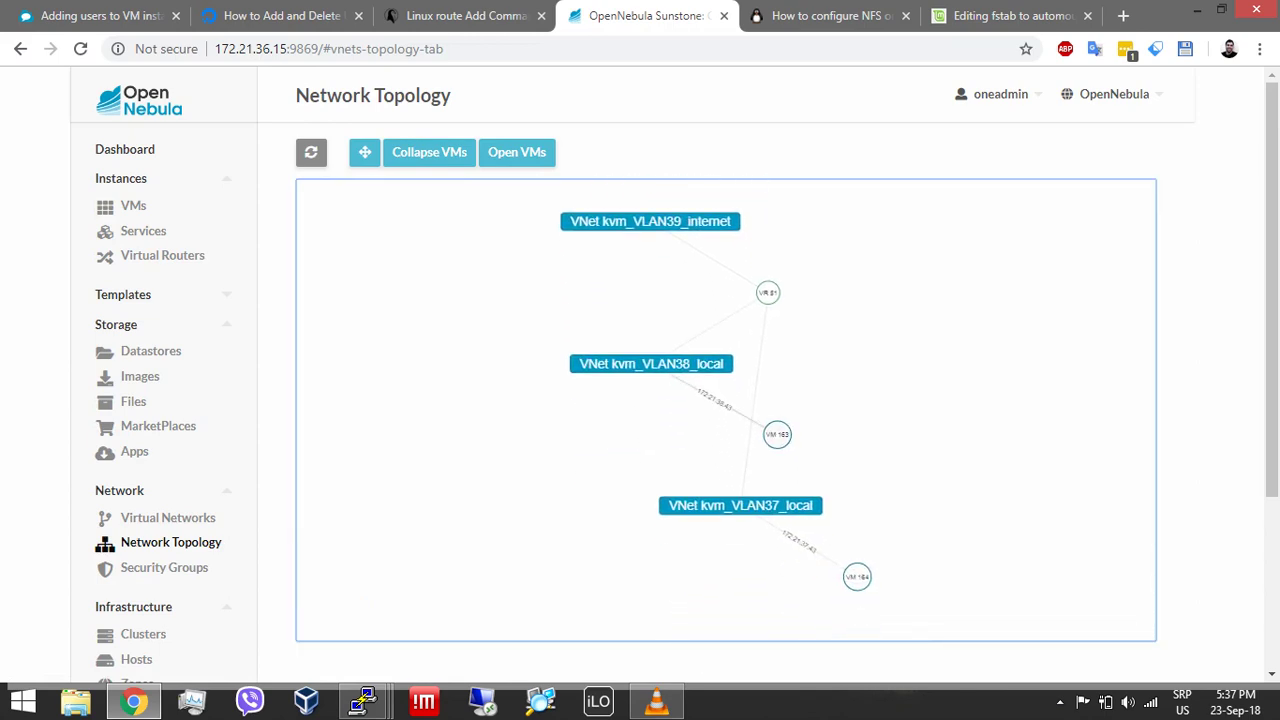
left_click_drag(777, 434, 553, 434)
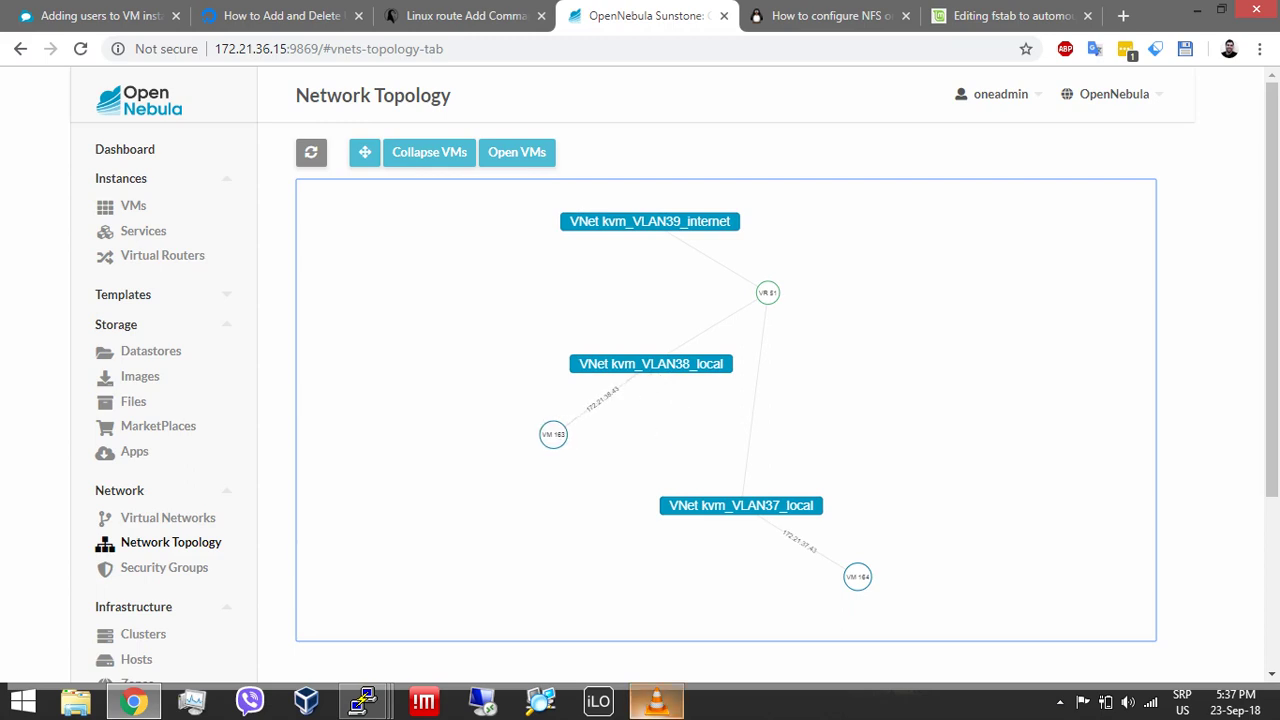
left_click(656, 700)
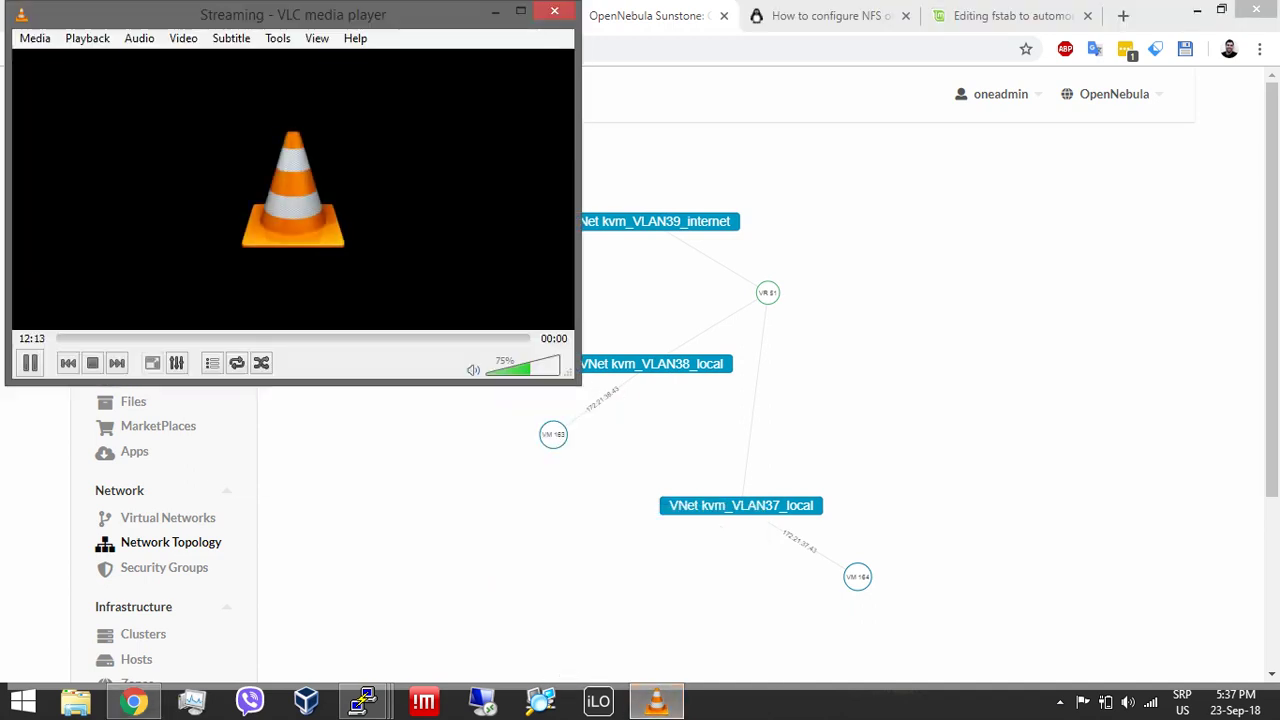